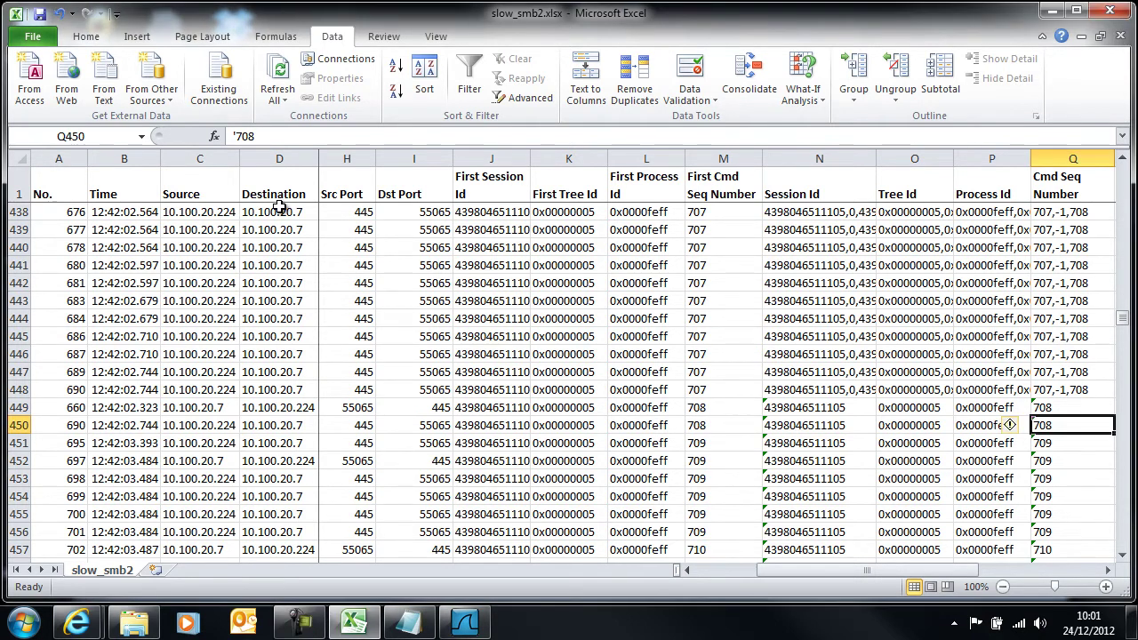
Jump back to the top-left cell of the slow_smb2 sheet.
key(ctrl+Home)
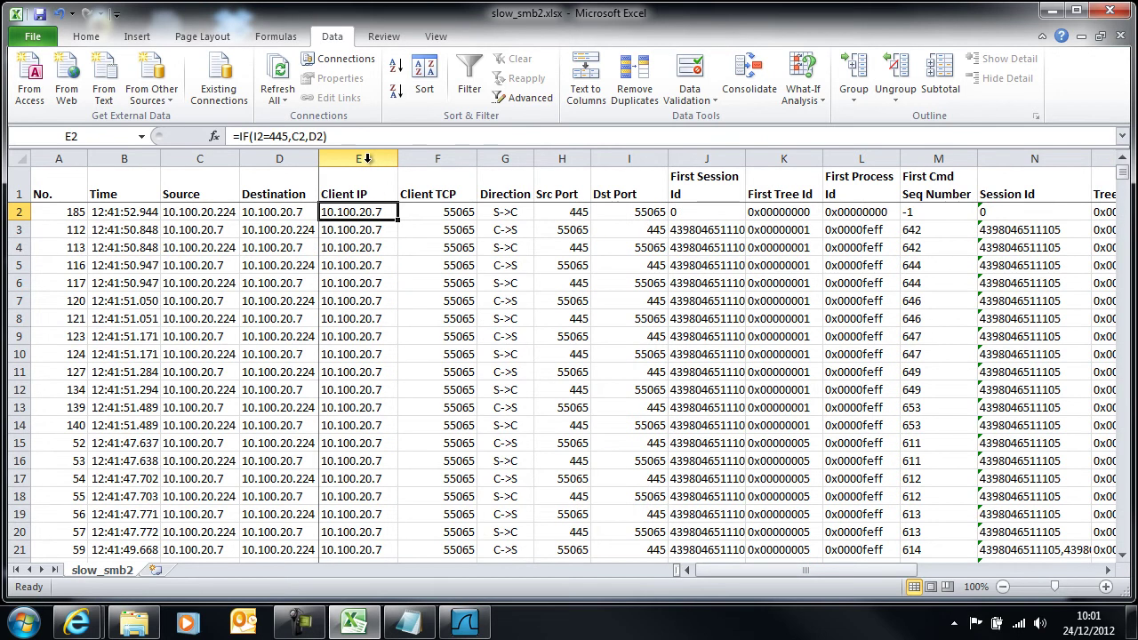
Insert a blank column before Source and head it 'Server Time' / '(ms)' on two lines.
click(225, 158)
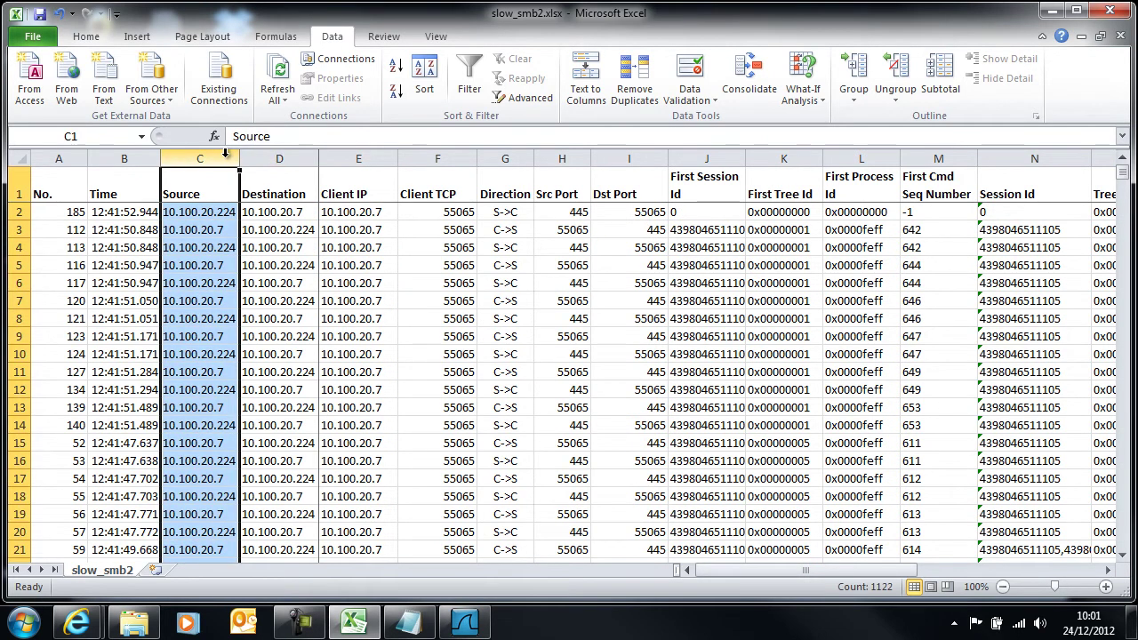
key(alt+i)
key(c)
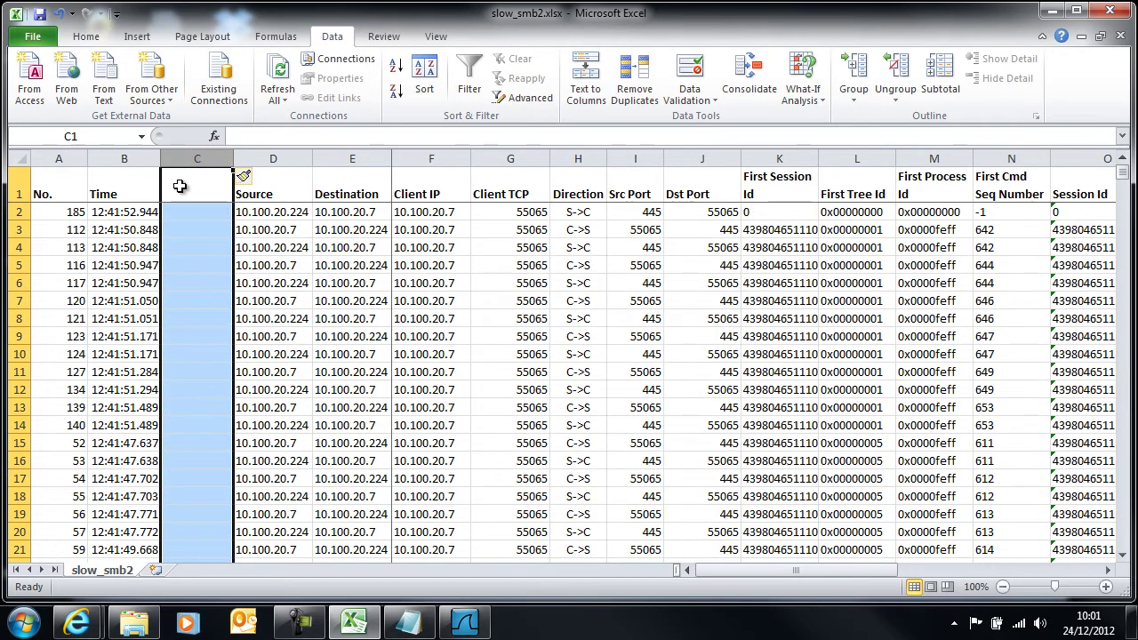
click(182, 190)
text(Server)
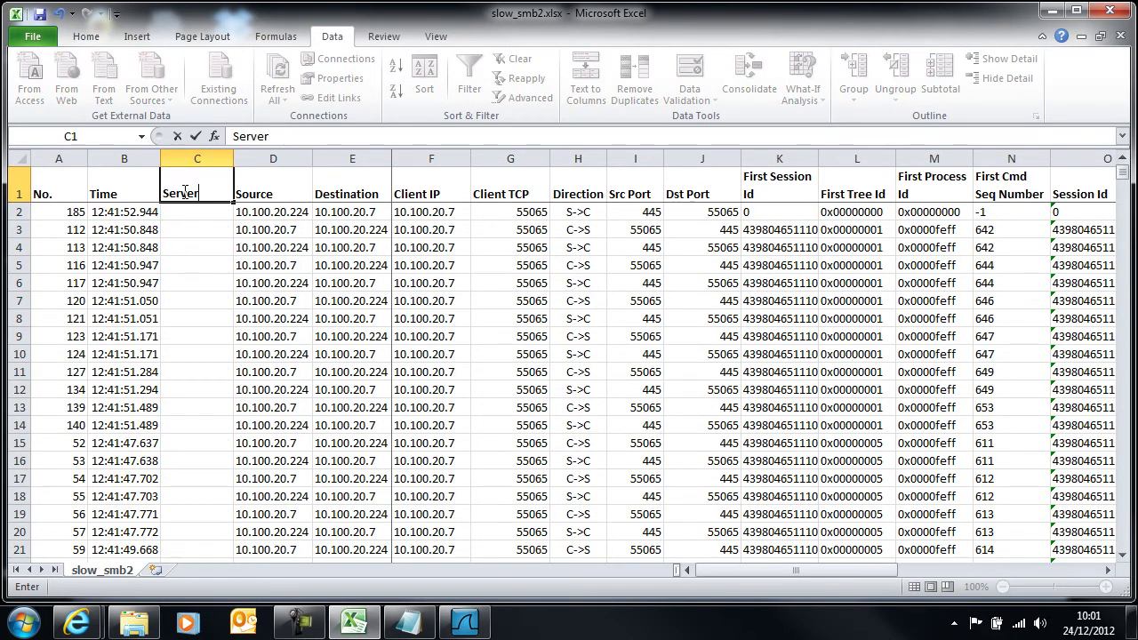
text( Time)
key(alt+Return)
text((ms))
key(Return)
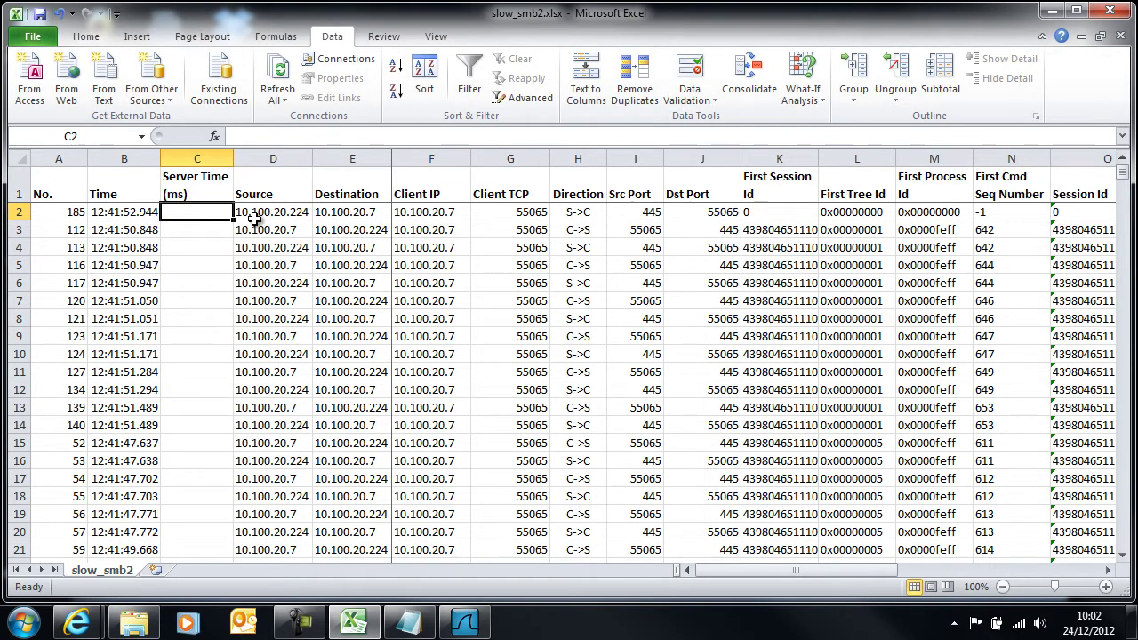
Sort the whole sheet by Client IP, Client TCP, First Session/Tree/Process Id and First Cmd Seq Number.
click(16, 158)
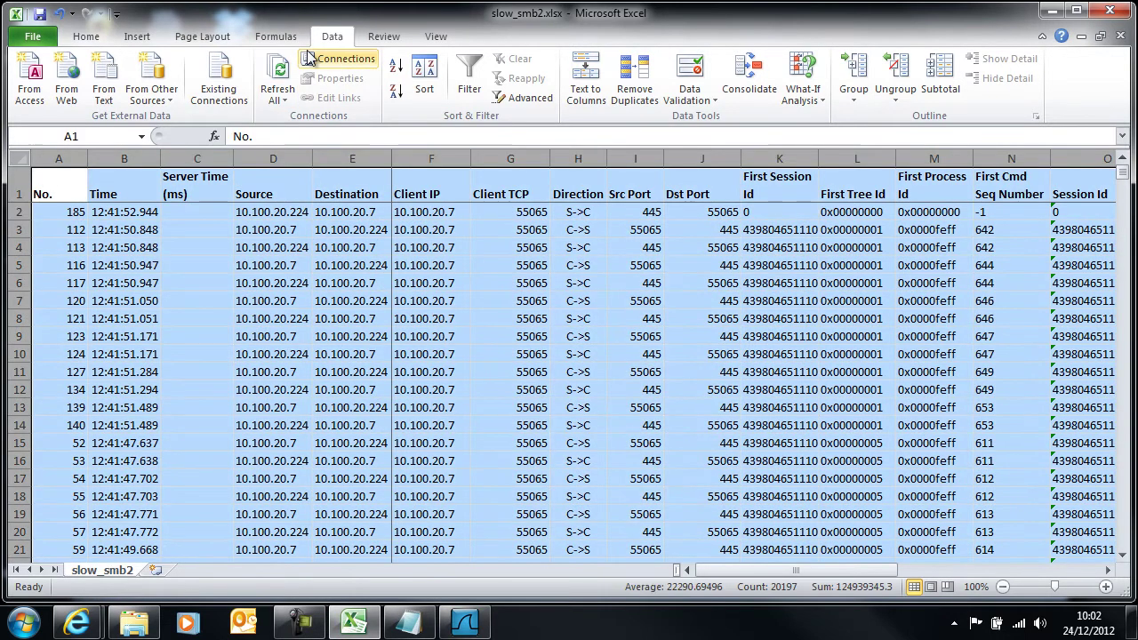
click(425, 76)
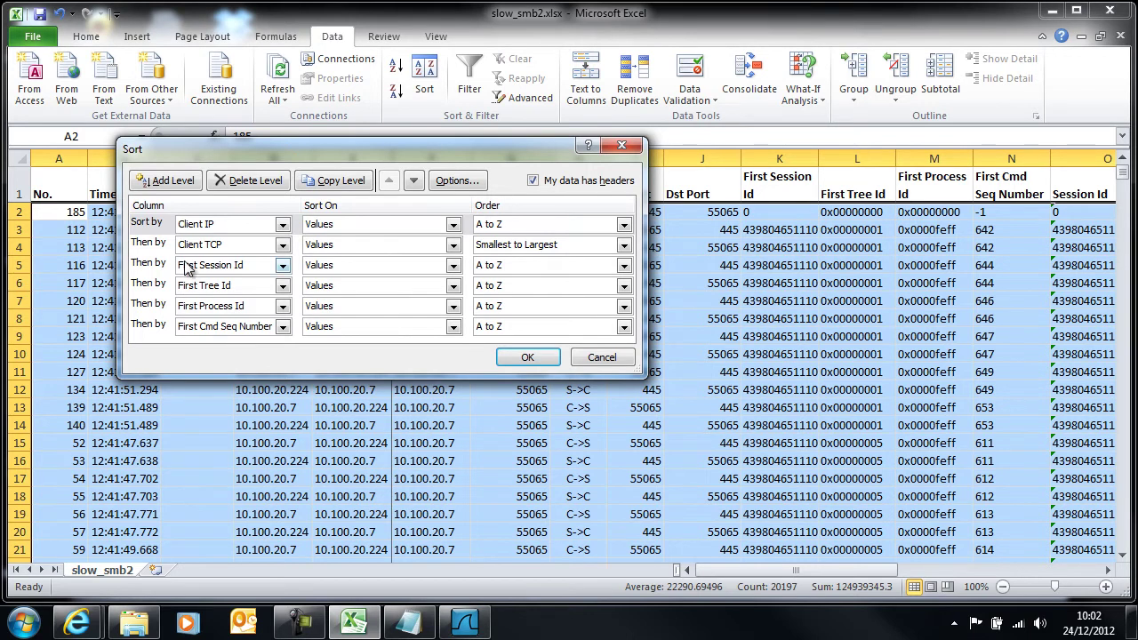
click(541, 357)
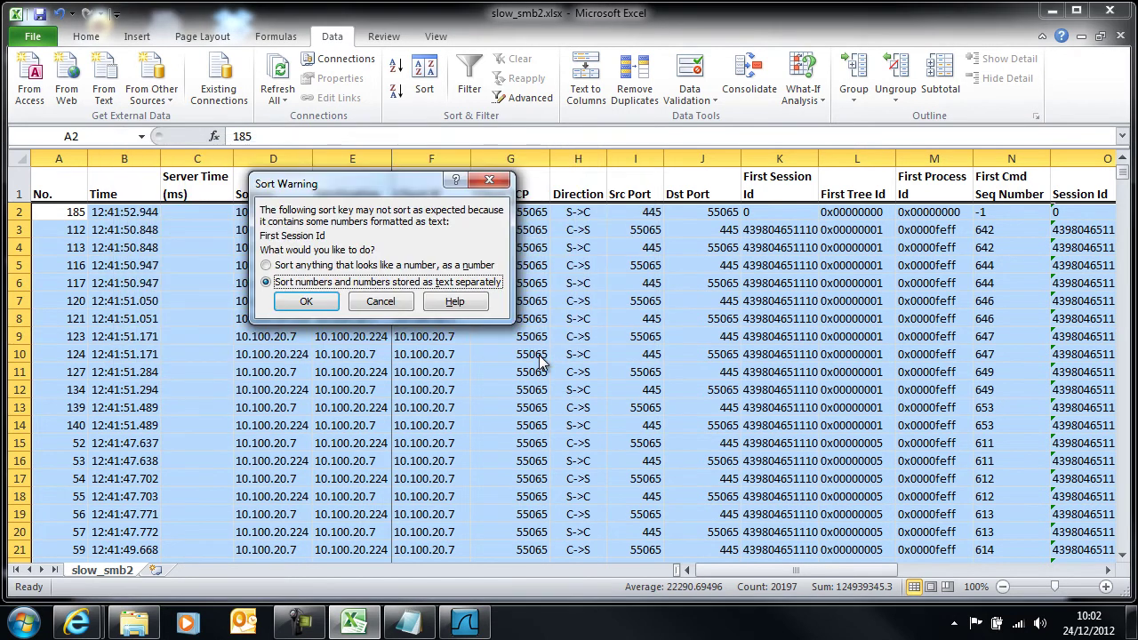
click(322, 304)
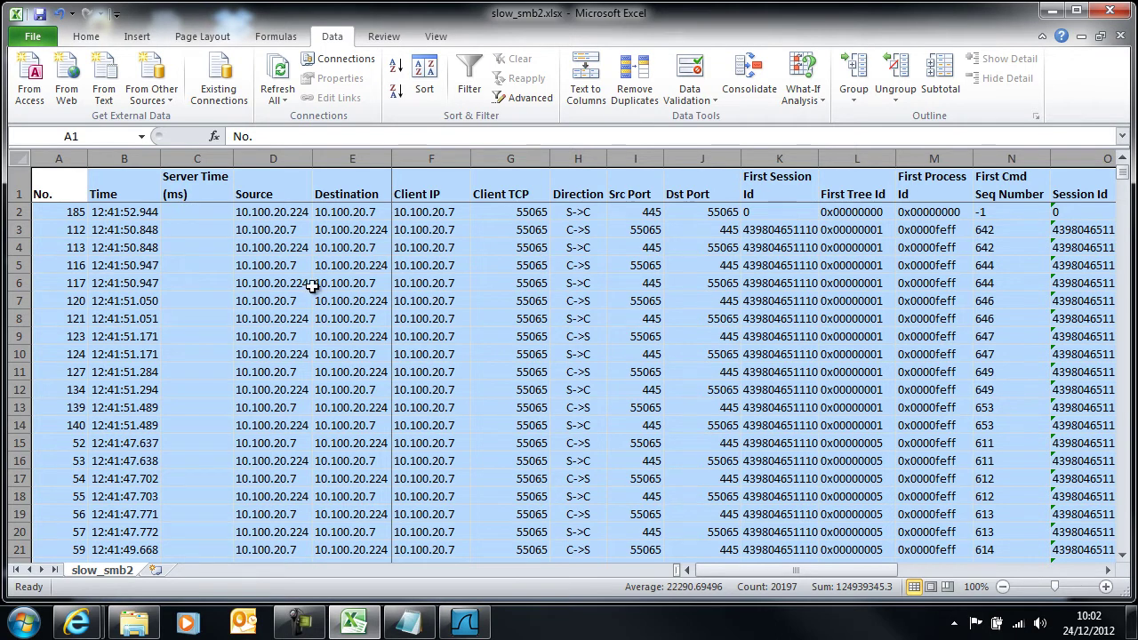
Hide the Session Id, Tree Id, Process Id and Cmd Seq Number columns.
click(1109, 570)
click(1109, 570)
click(1109, 571)
click(1109, 571)
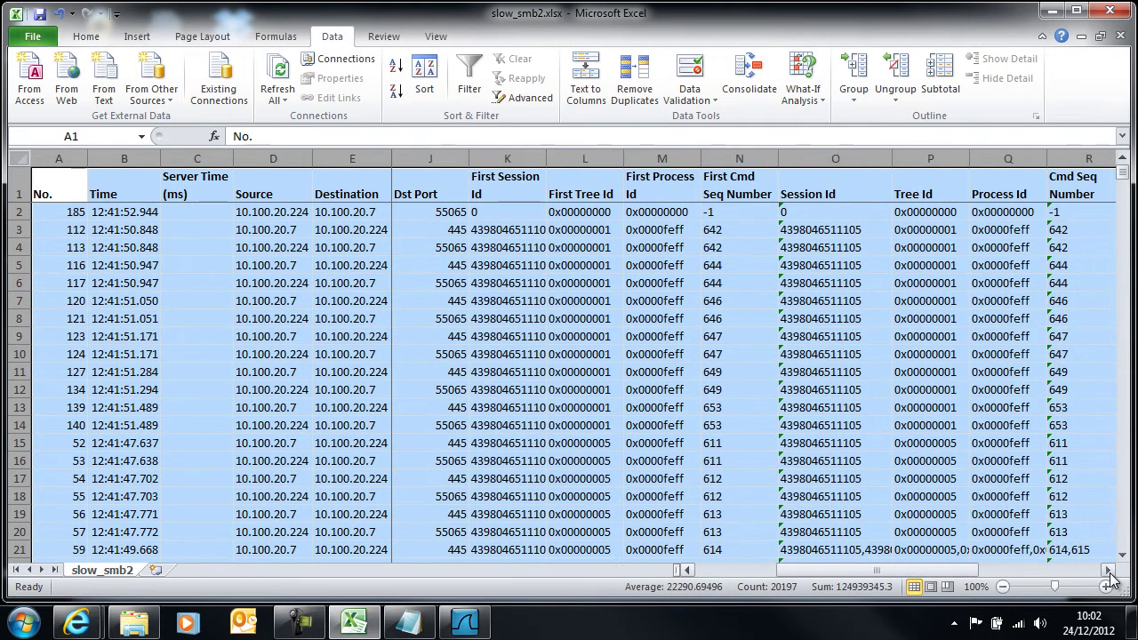
click(1108, 571)
click(1109, 571)
click(1109, 571)
click(1109, 571)
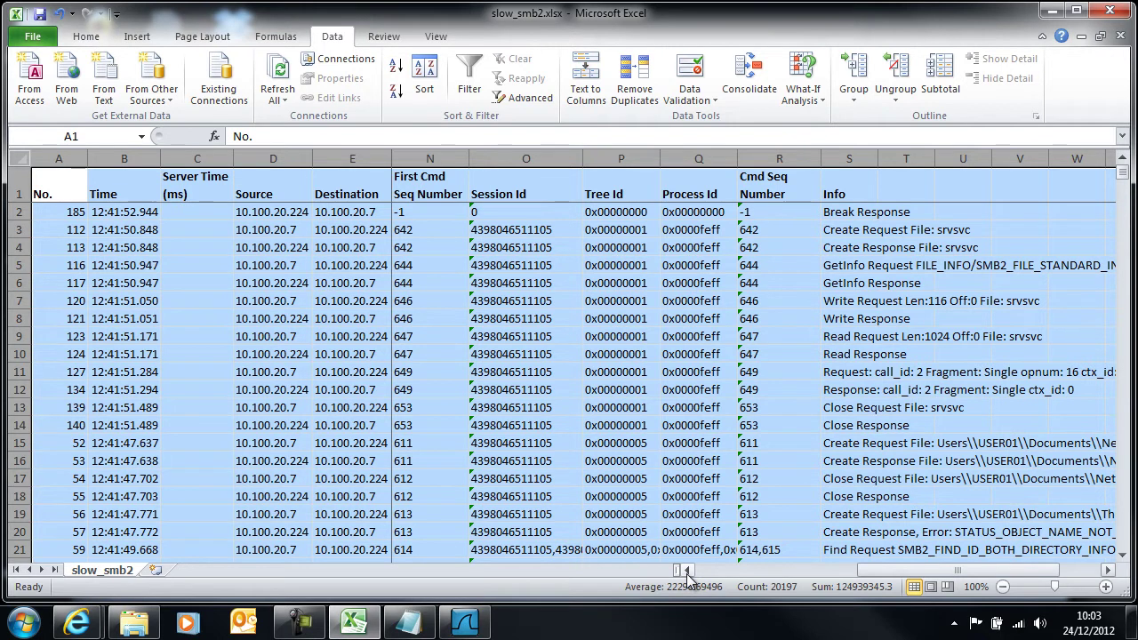
click(509, 153)
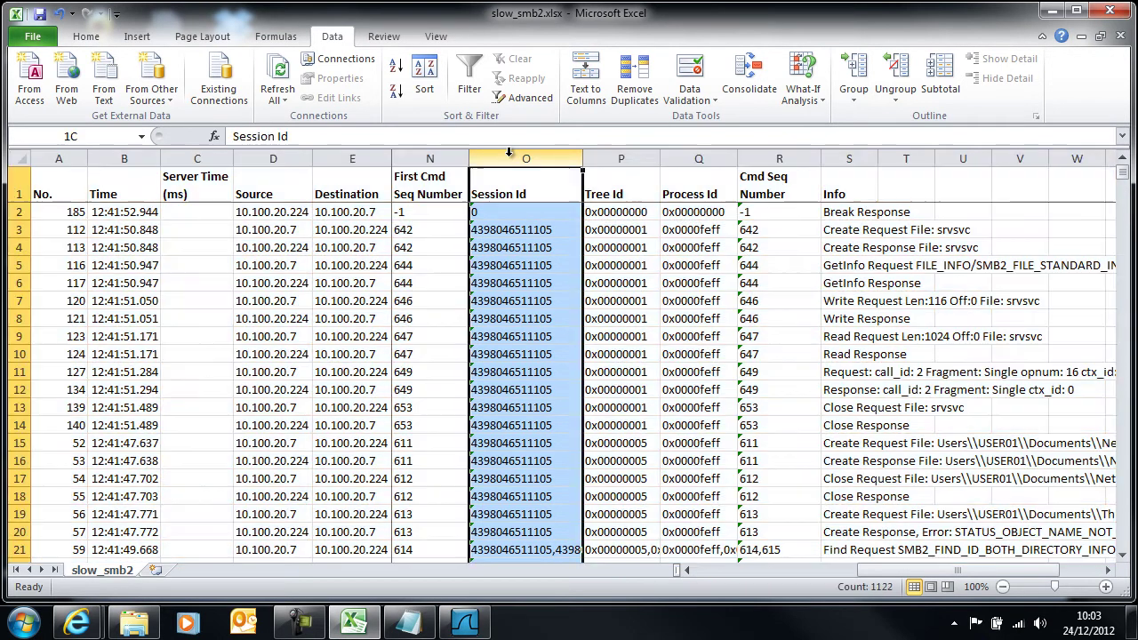
drag(509, 153, 755, 161)
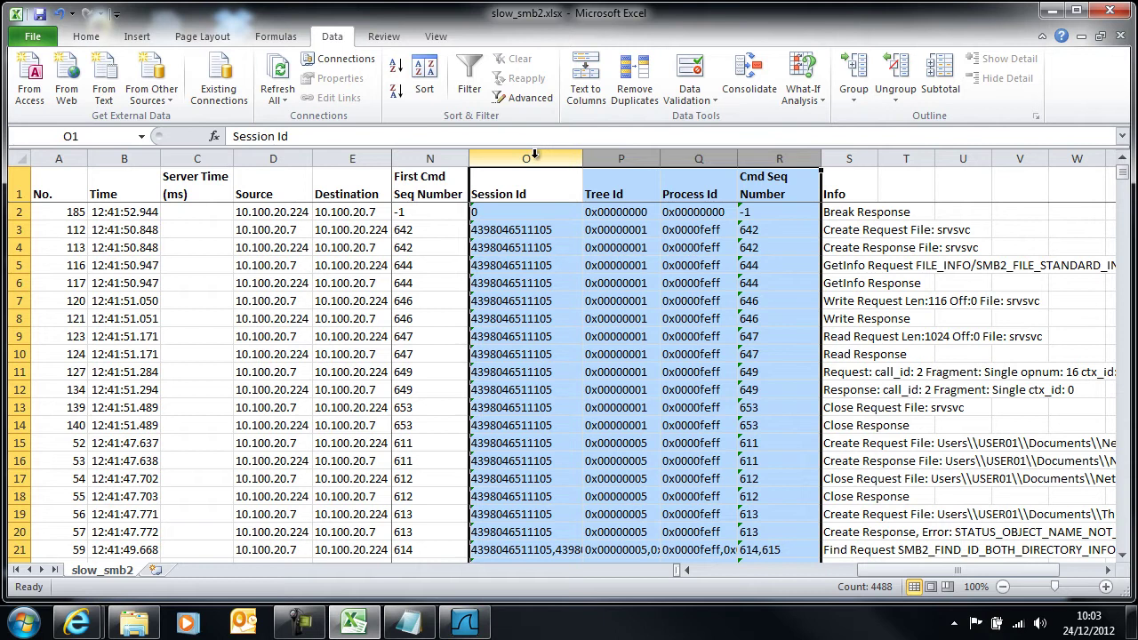
right_click(534, 155)
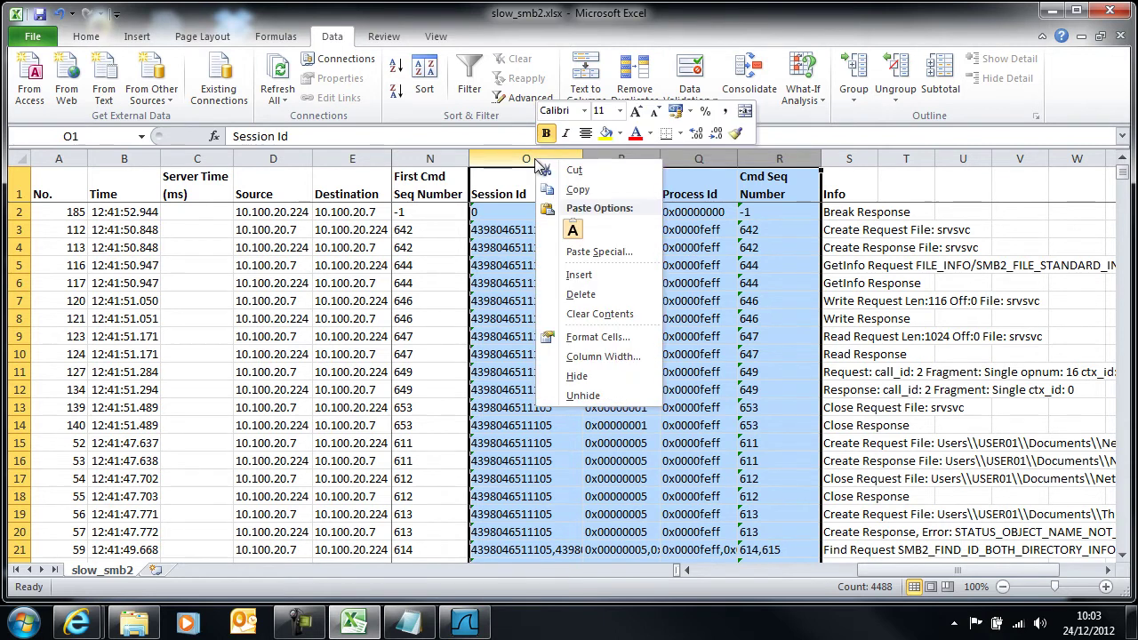
click(579, 379)
key(Left)
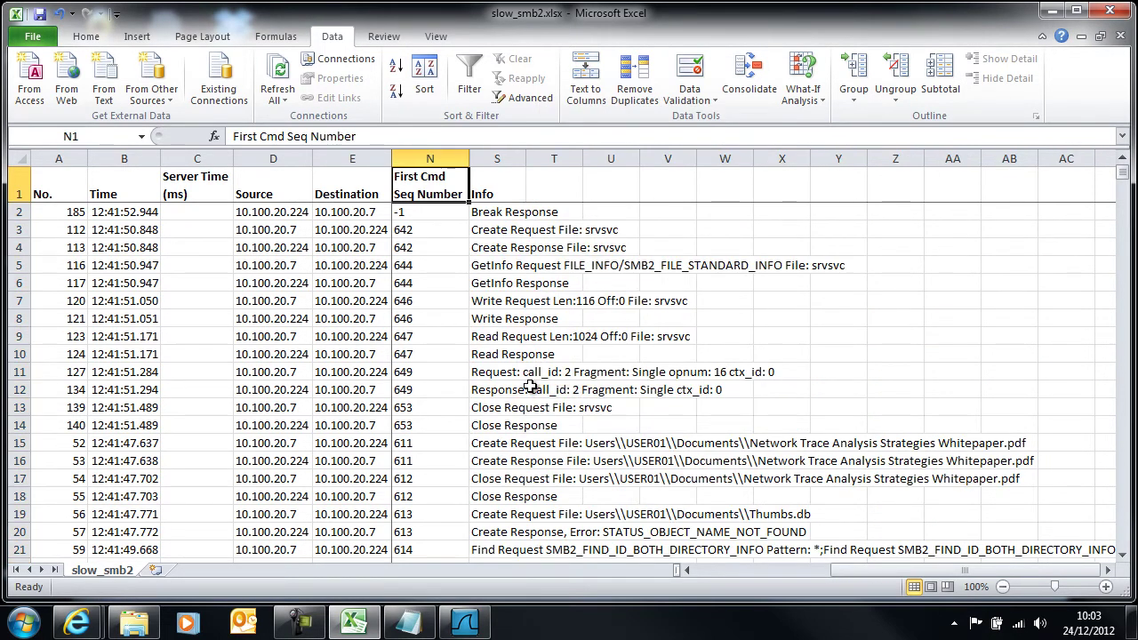
key(ctrl+z)
key(ctrl+z)
key(ctrl+z)
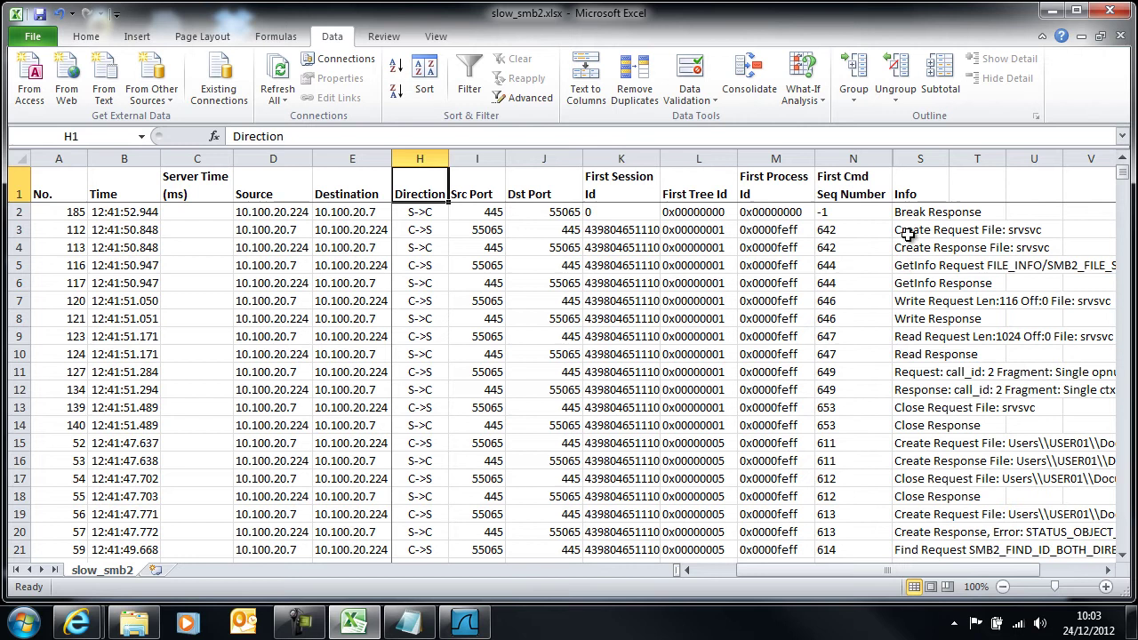
Start C4's formula with the condition IF(AND(J3=445, I4=445, N4=N3).
click(187, 250)
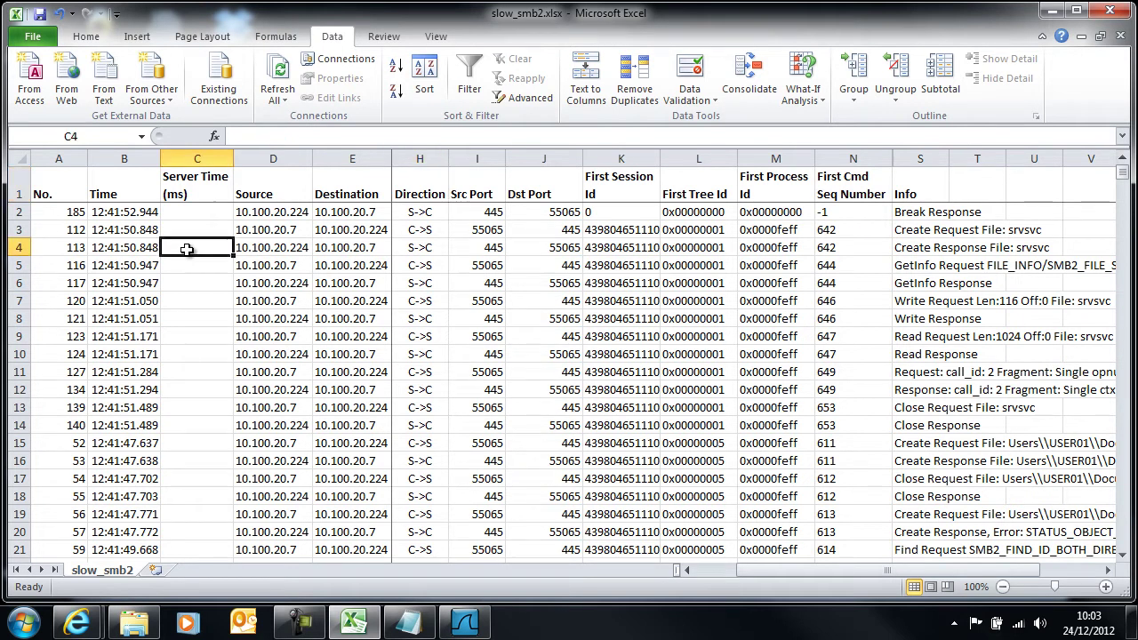
text(=if()
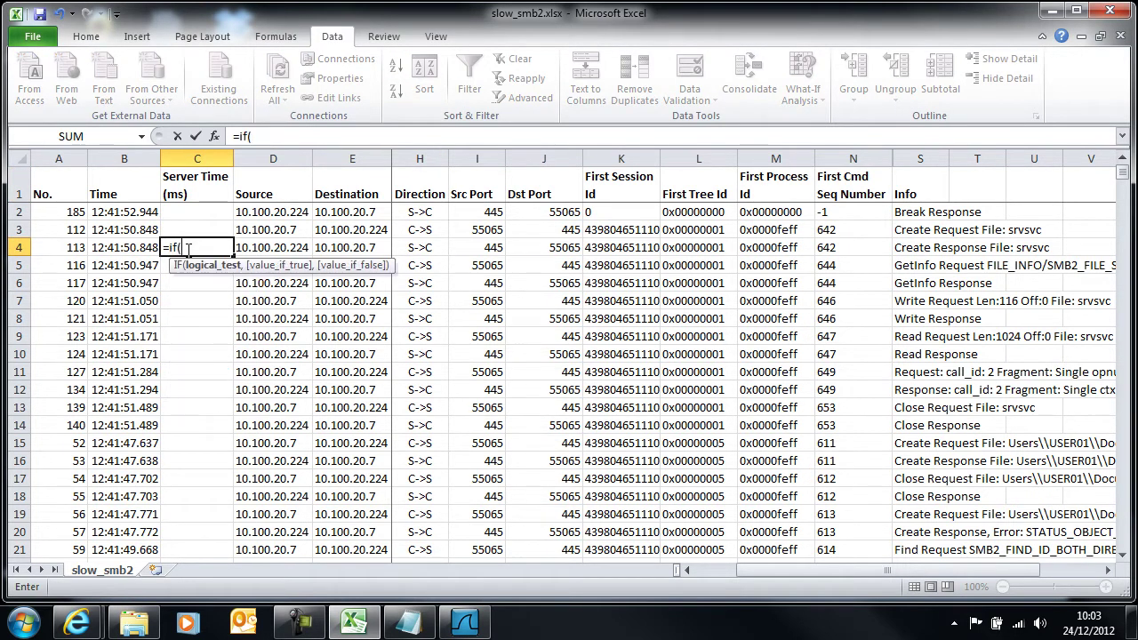
text(and()
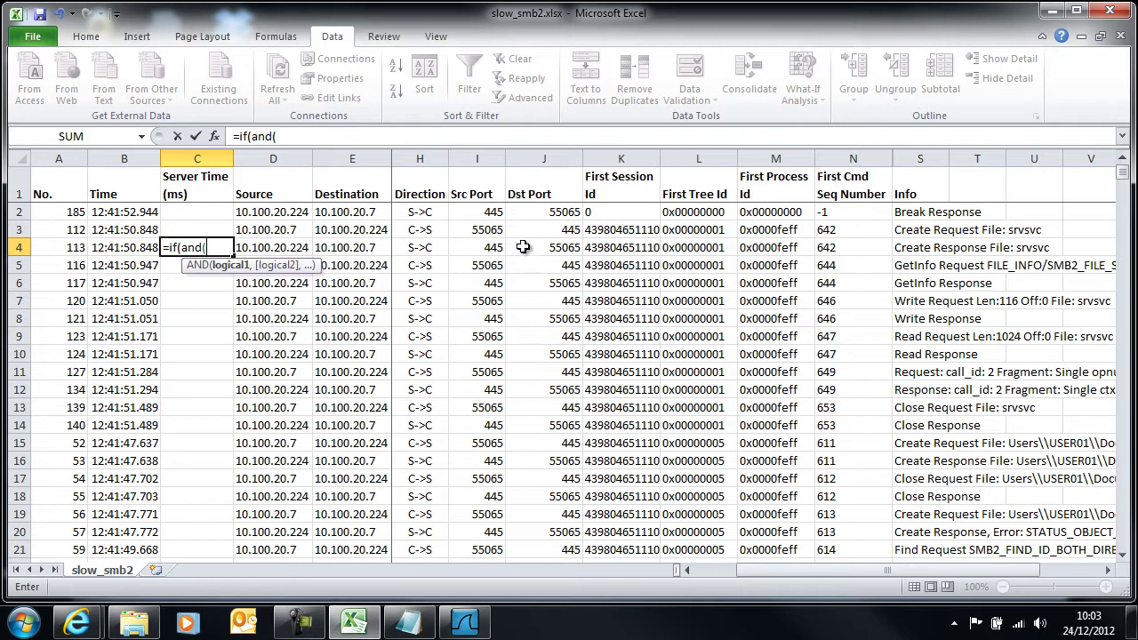
click(545, 230)
text(=445)
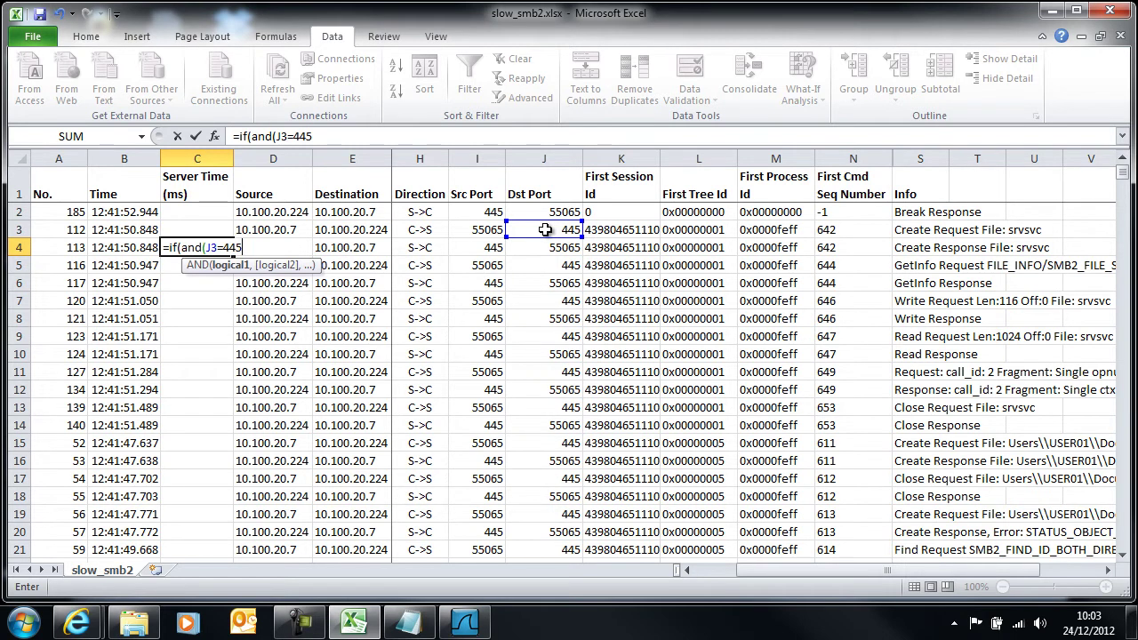
text(,)
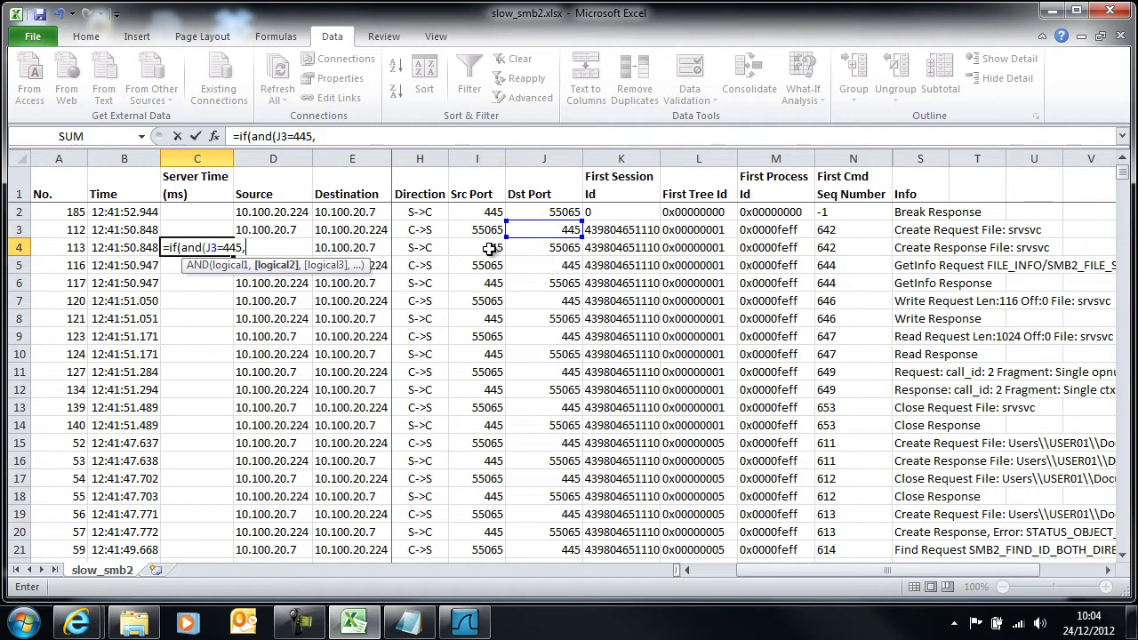
click(490, 250)
text(=445)
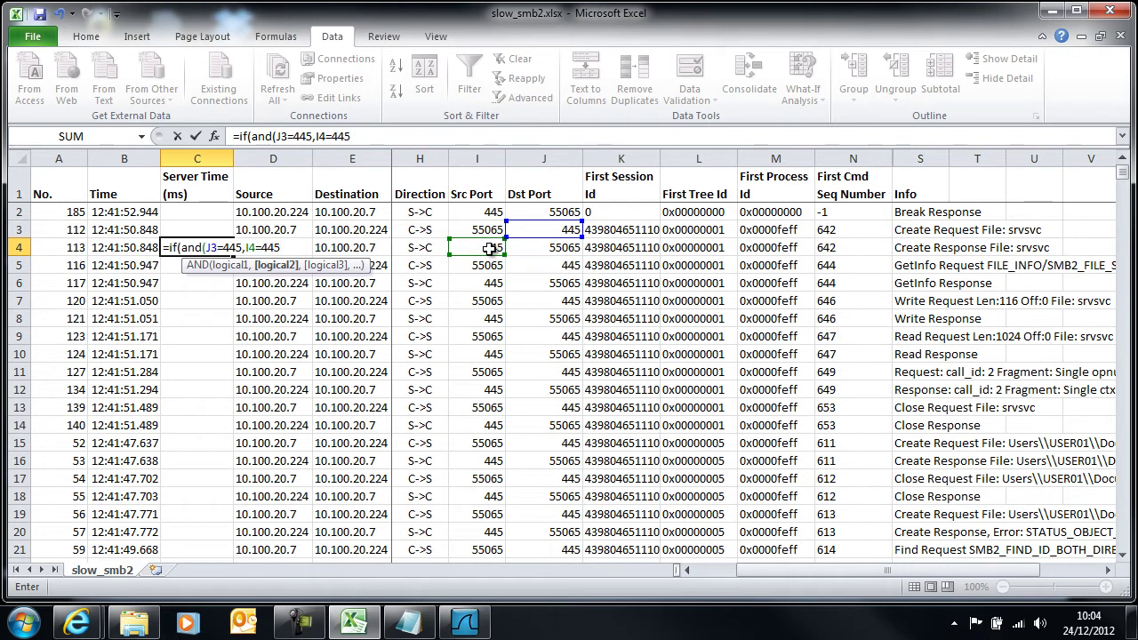
text(,)
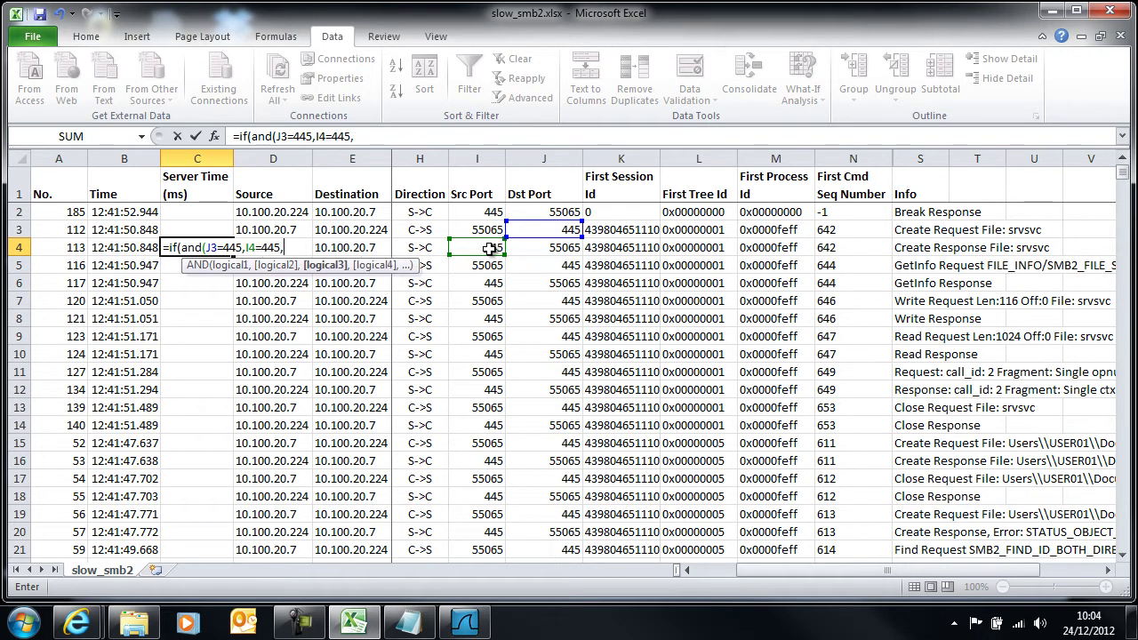
click(833, 249)
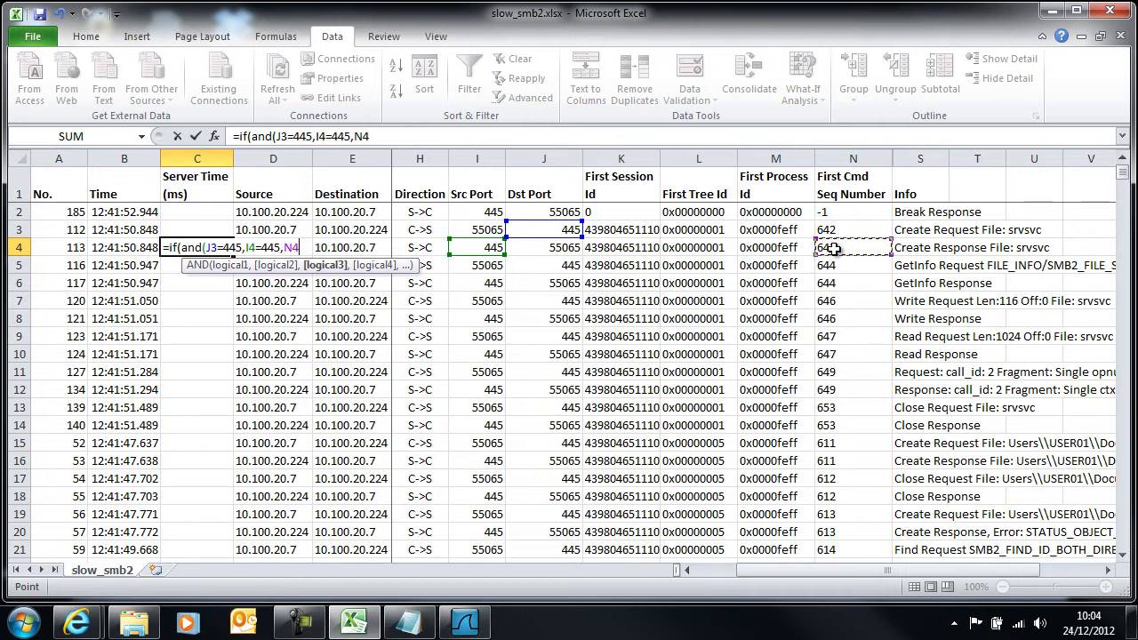
text(=)
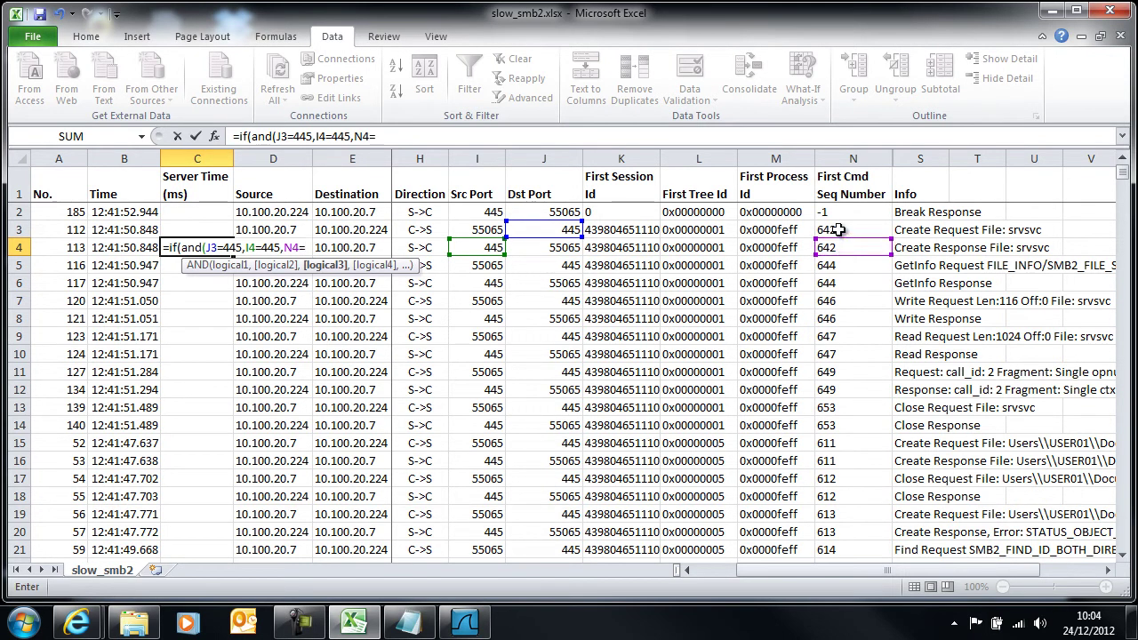
click(829, 230)
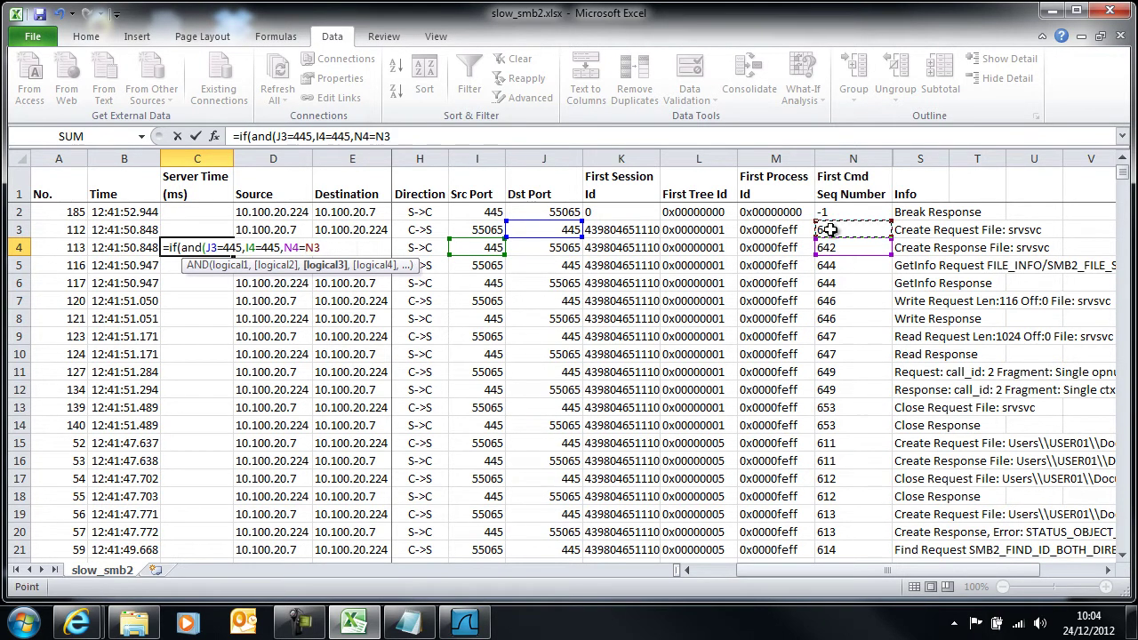
text())
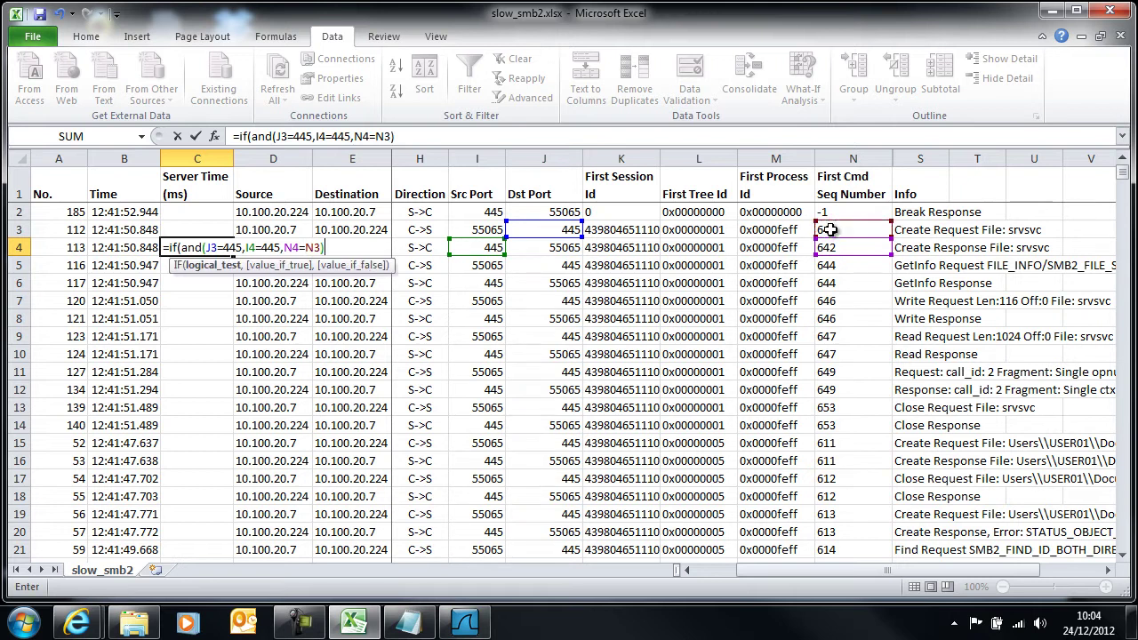
text(,)
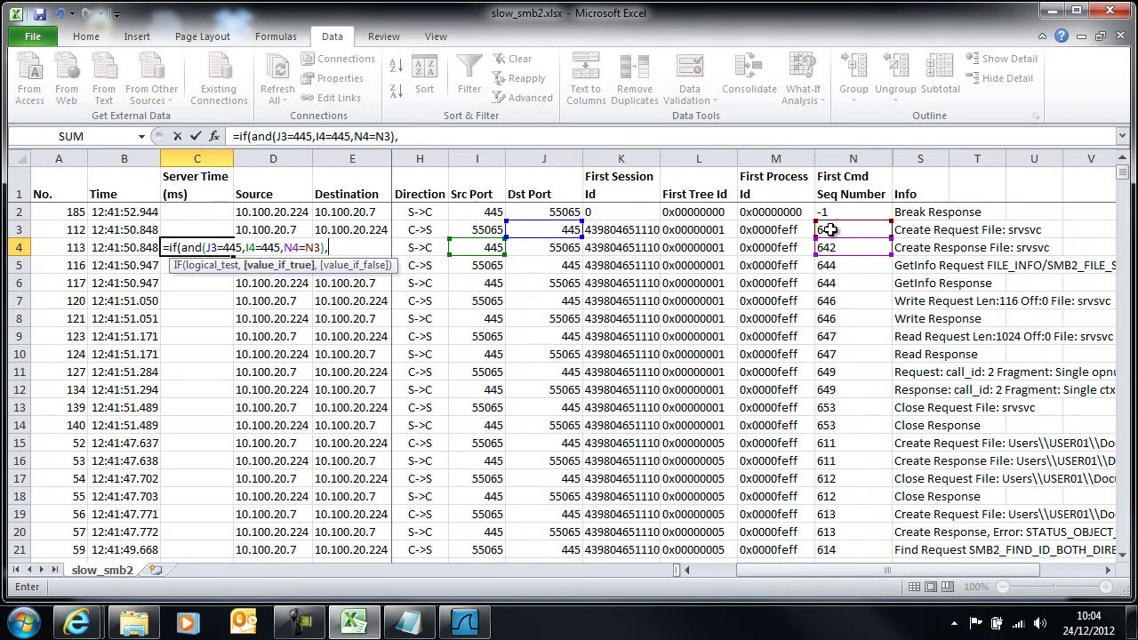
Finish C4 to return B4-B3 when true, otherwise blank ("").
click(123, 251)
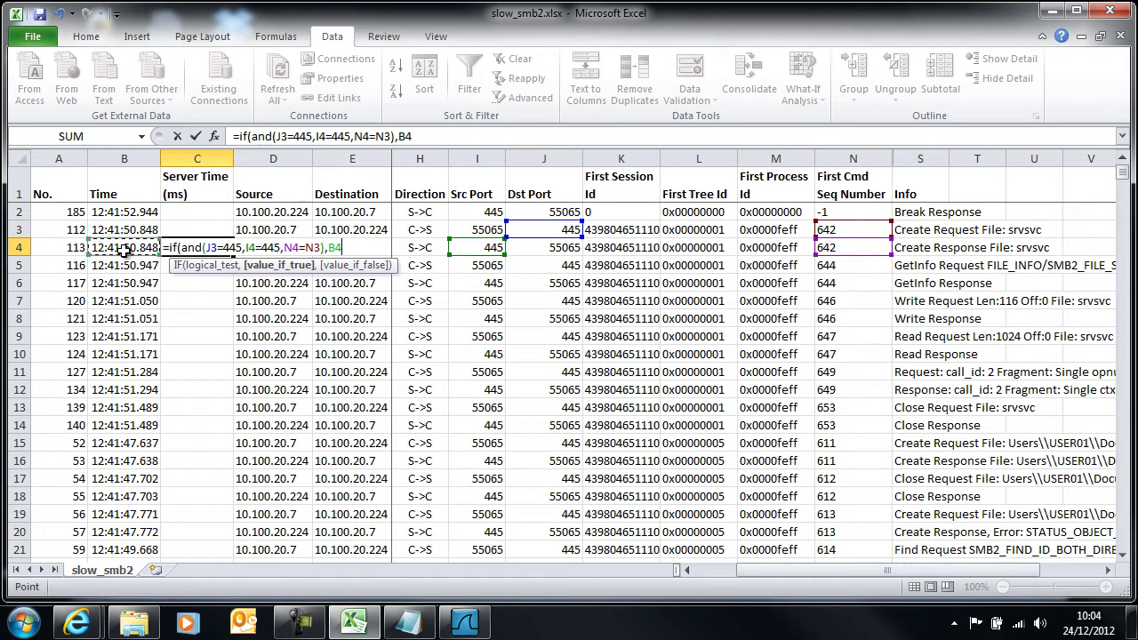
text(-)
click(132, 229)
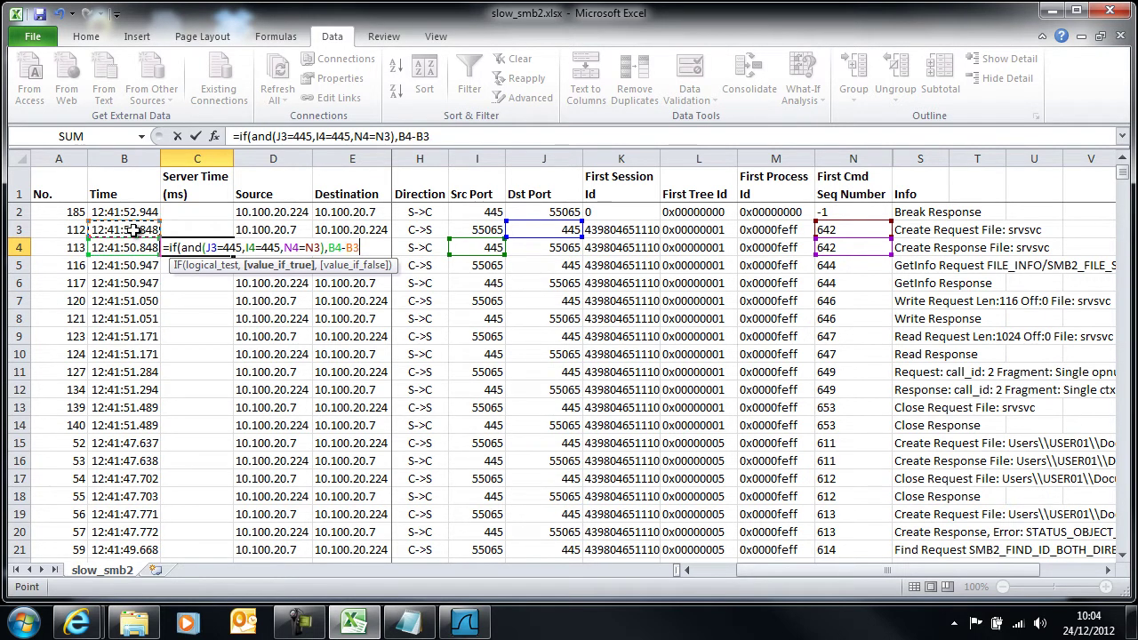
text(,"")
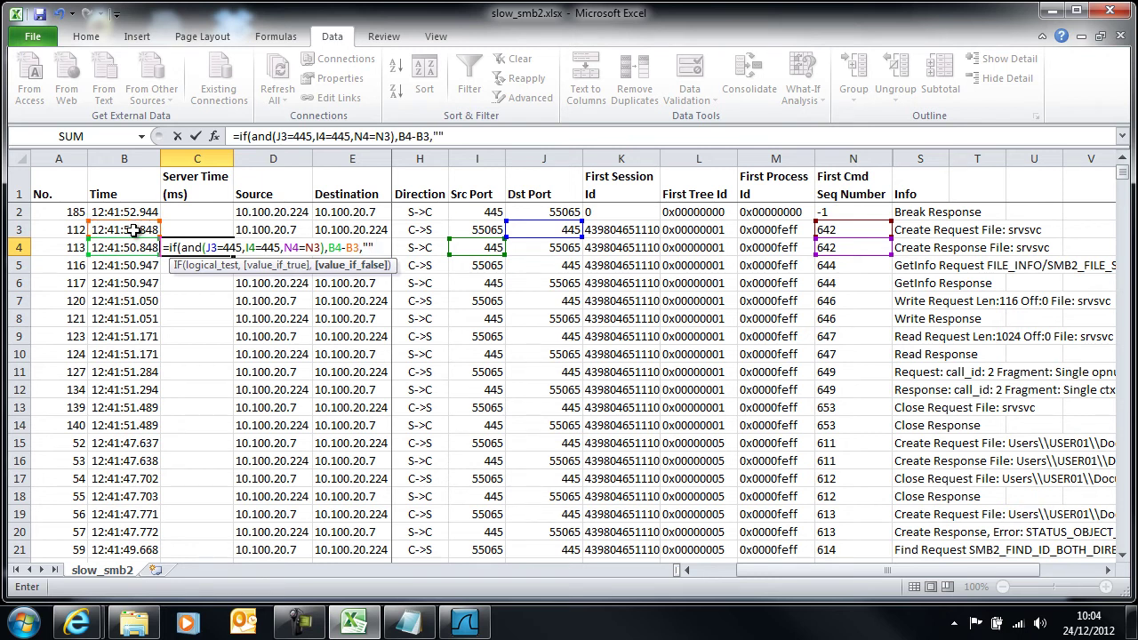
text())
key(Return)
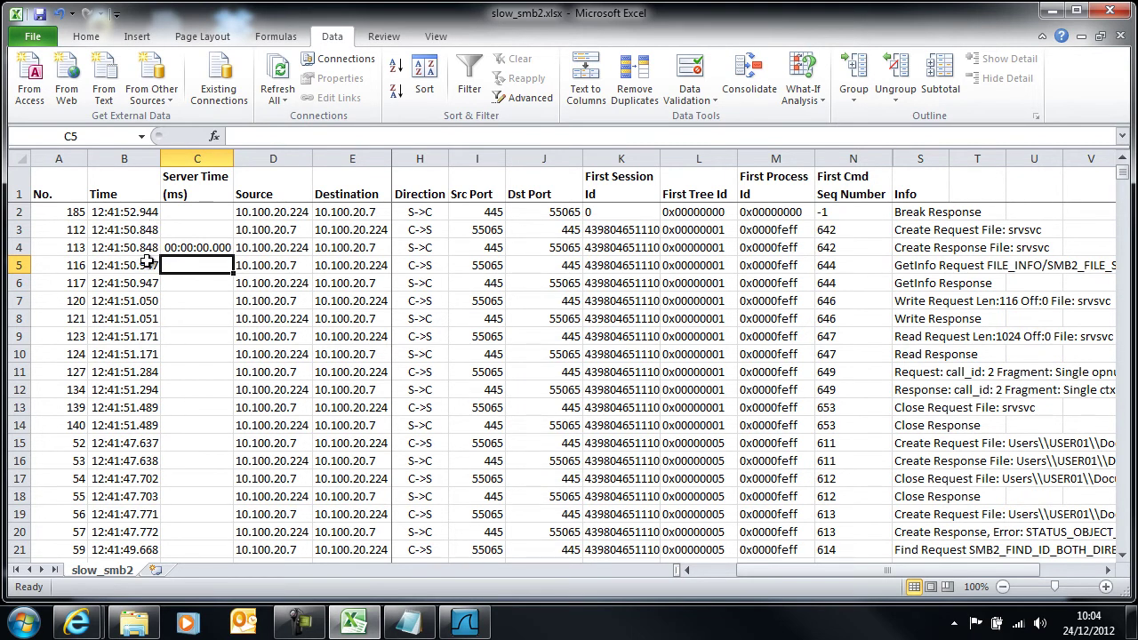
Fill C4's Server Time formula down through C13.
click(207, 249)
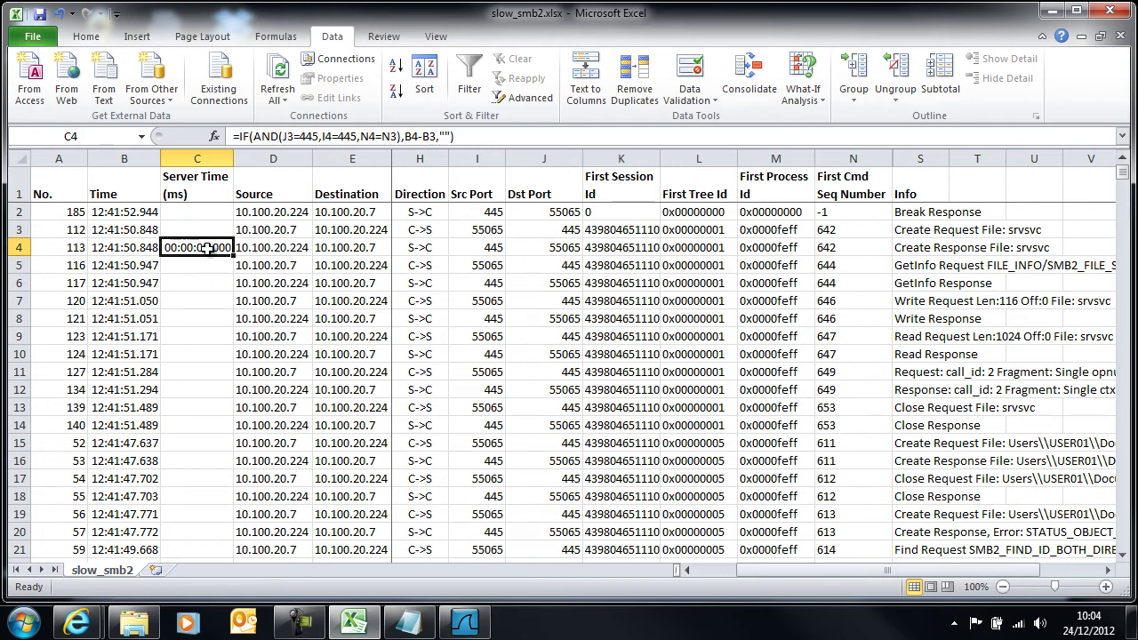
drag(233, 256, 222, 403)
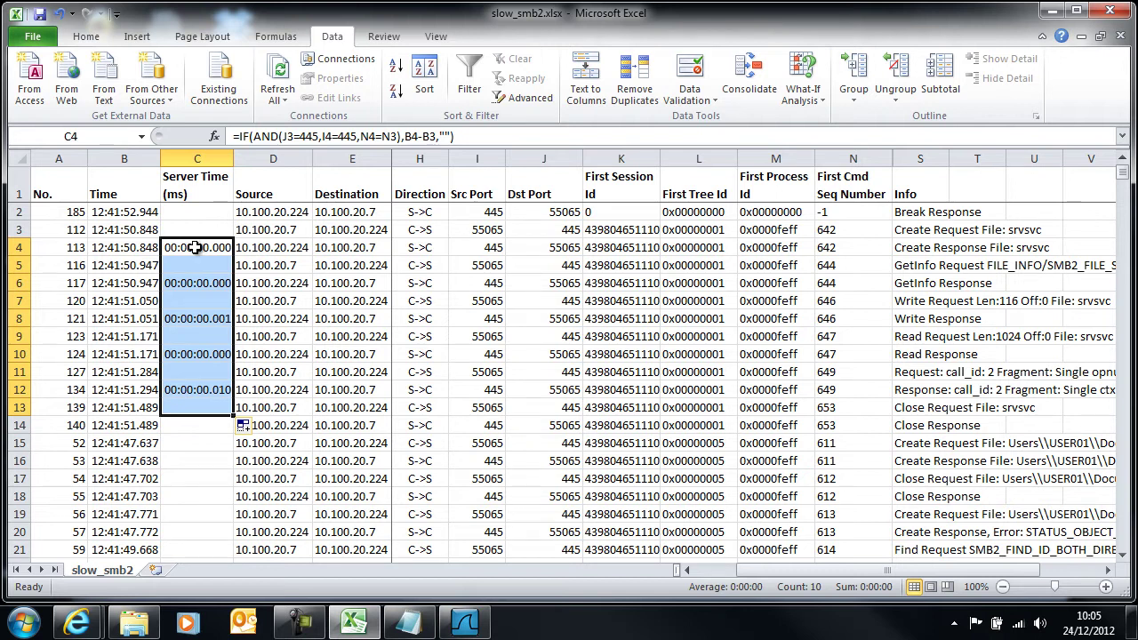
Copy C4's time format onto U1 with Format Painter and enter 00:00:00.001 there.
click(195, 248)
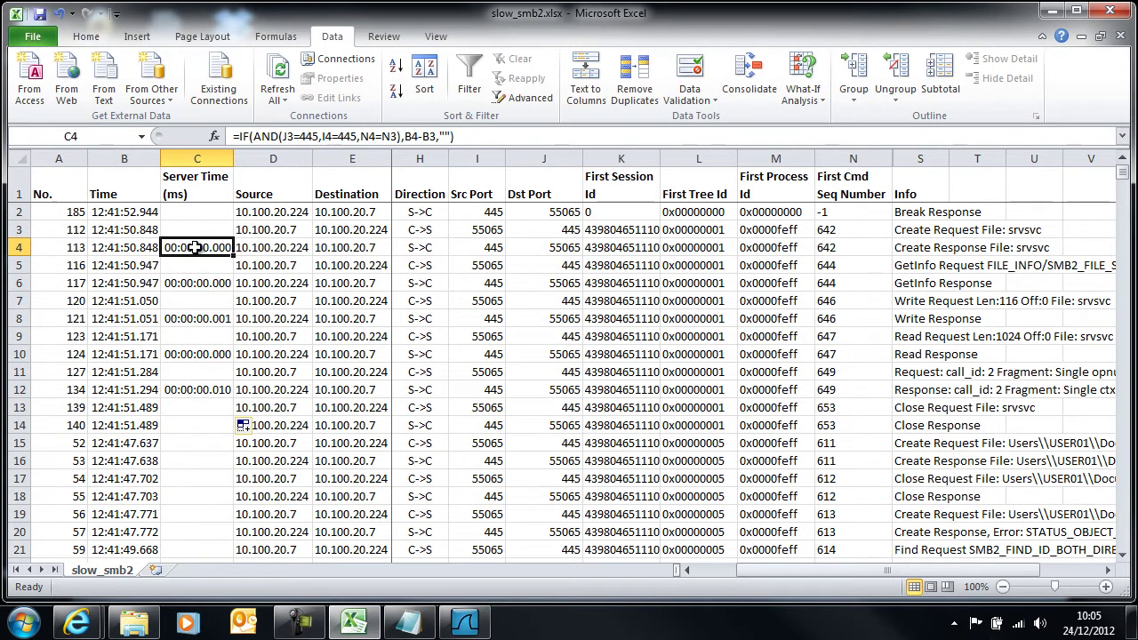
right_click(194, 247)
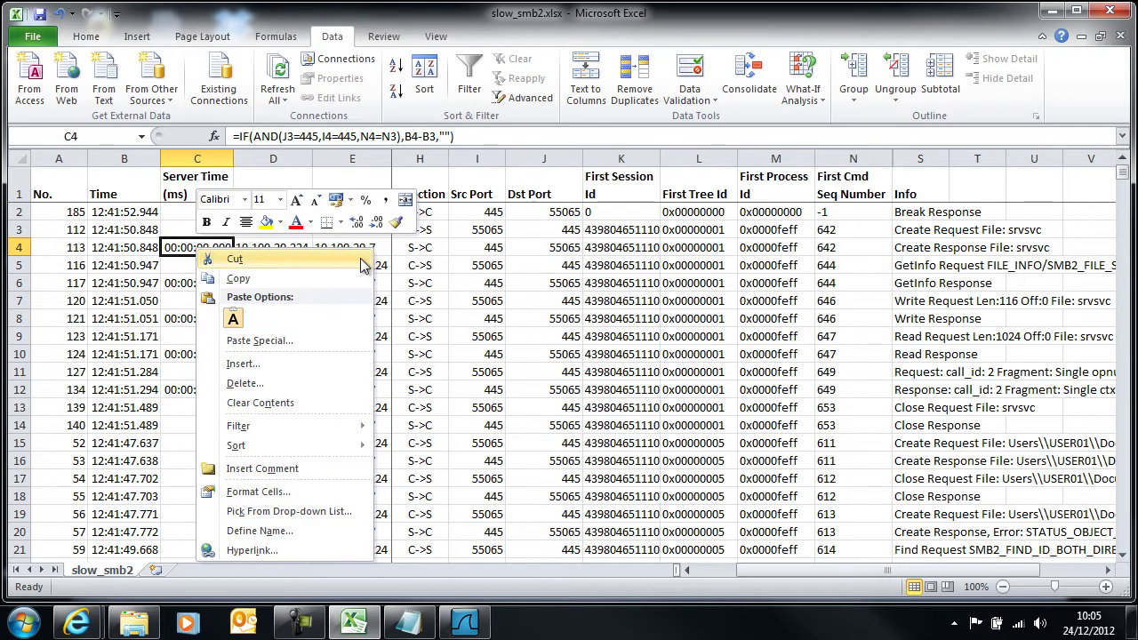
click(395, 224)
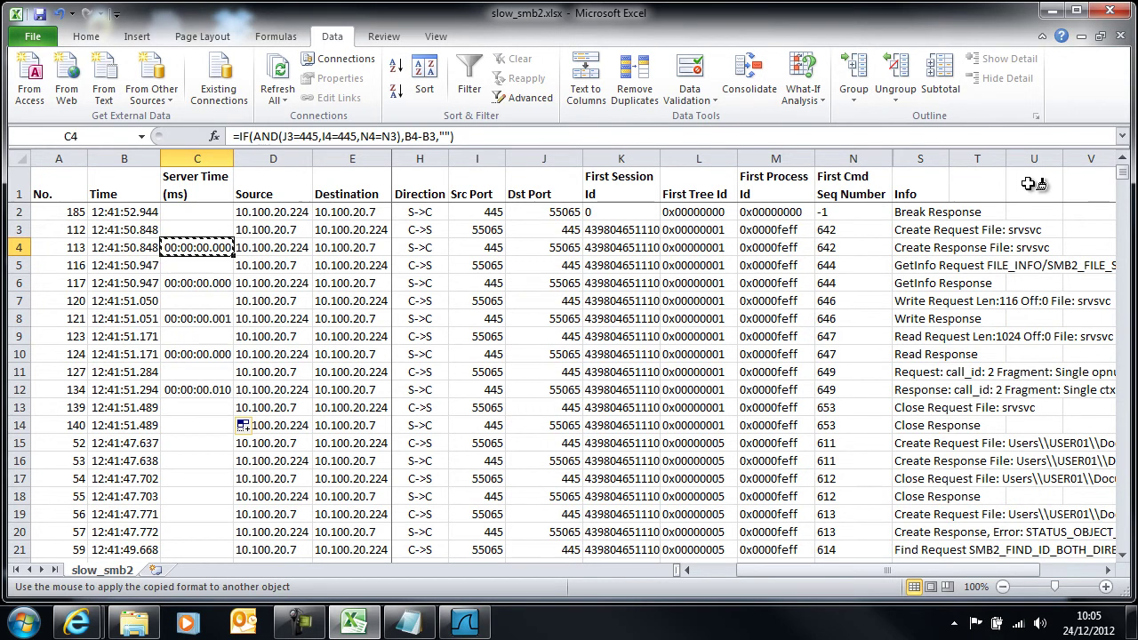
click(1028, 183)
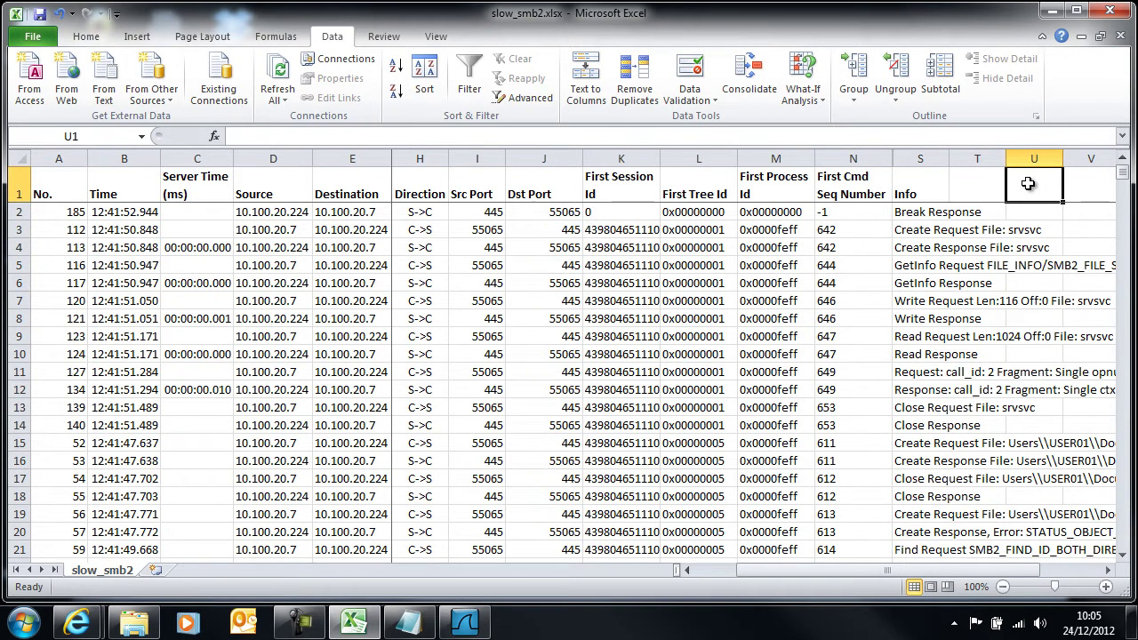
text(00)
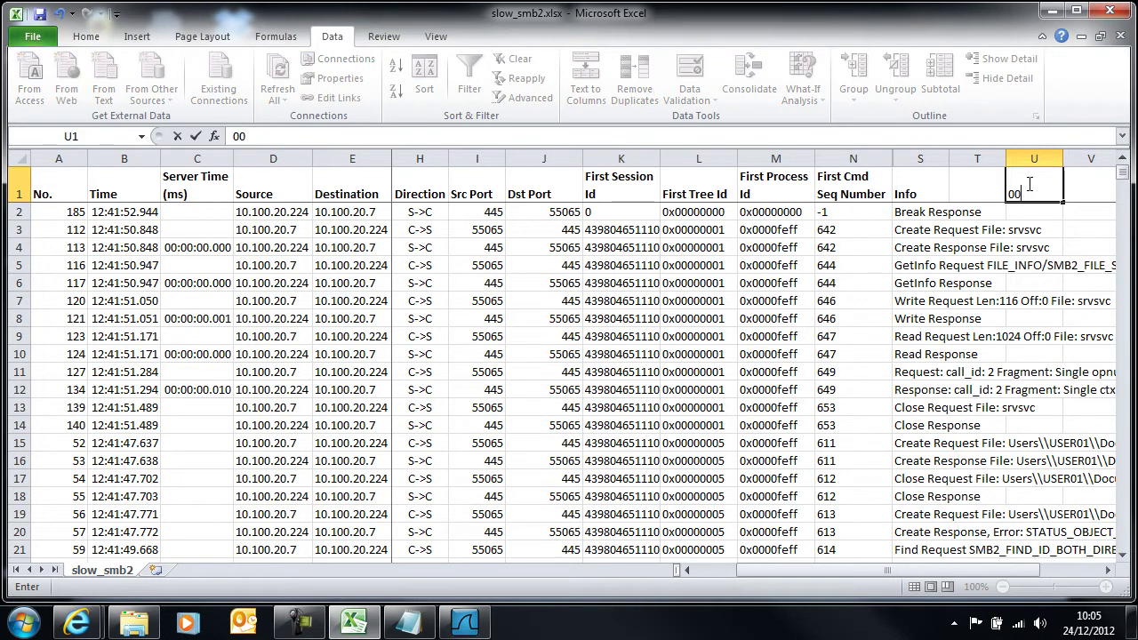
text(:00:00.001)
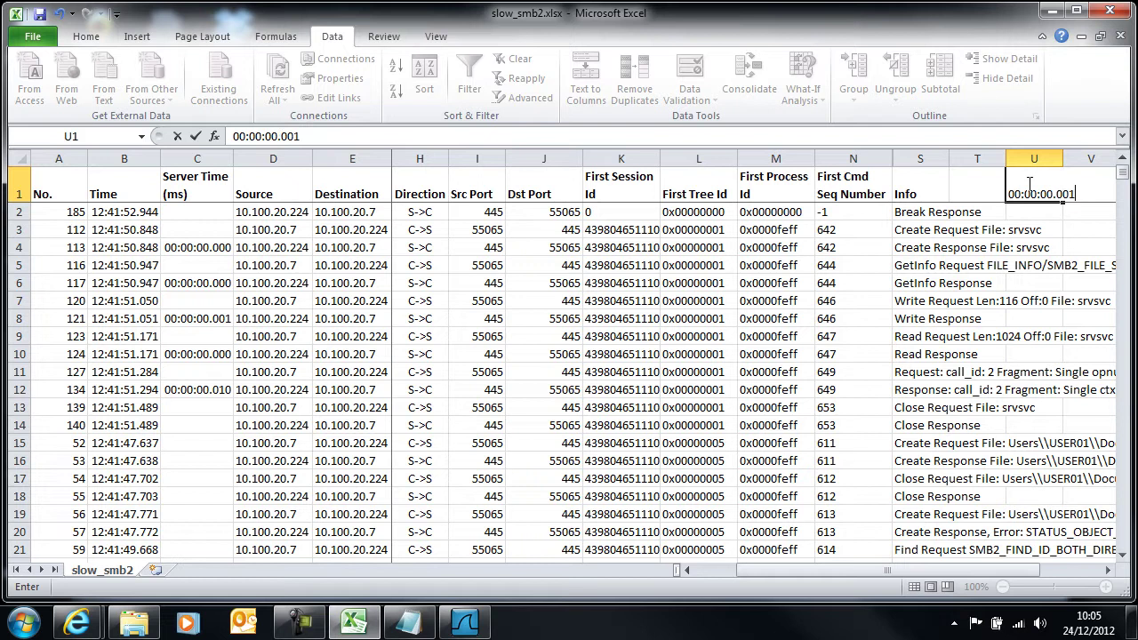
Commit 1 ms in U1 and change C4's result to (B4-B3)/U1.
key(Return)
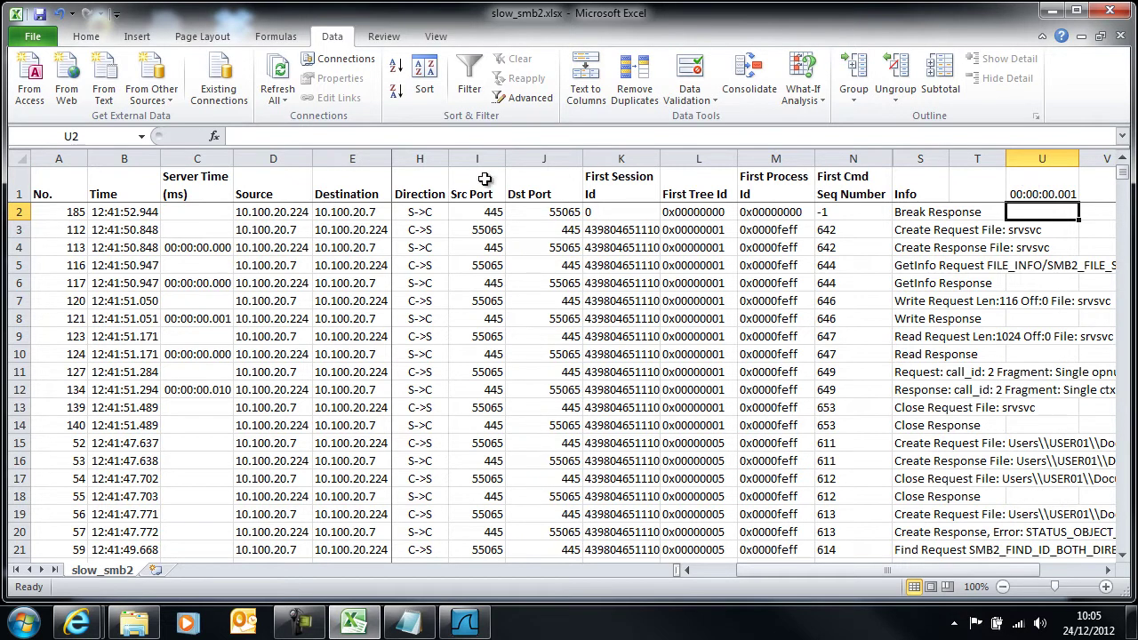
click(178, 248)
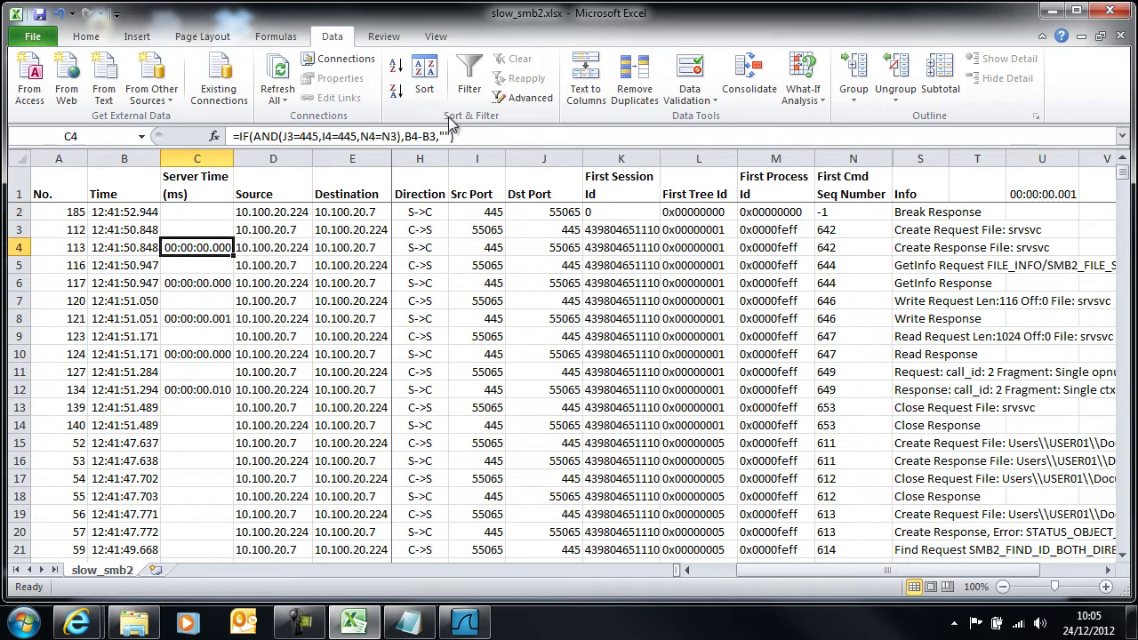
click(403, 136)
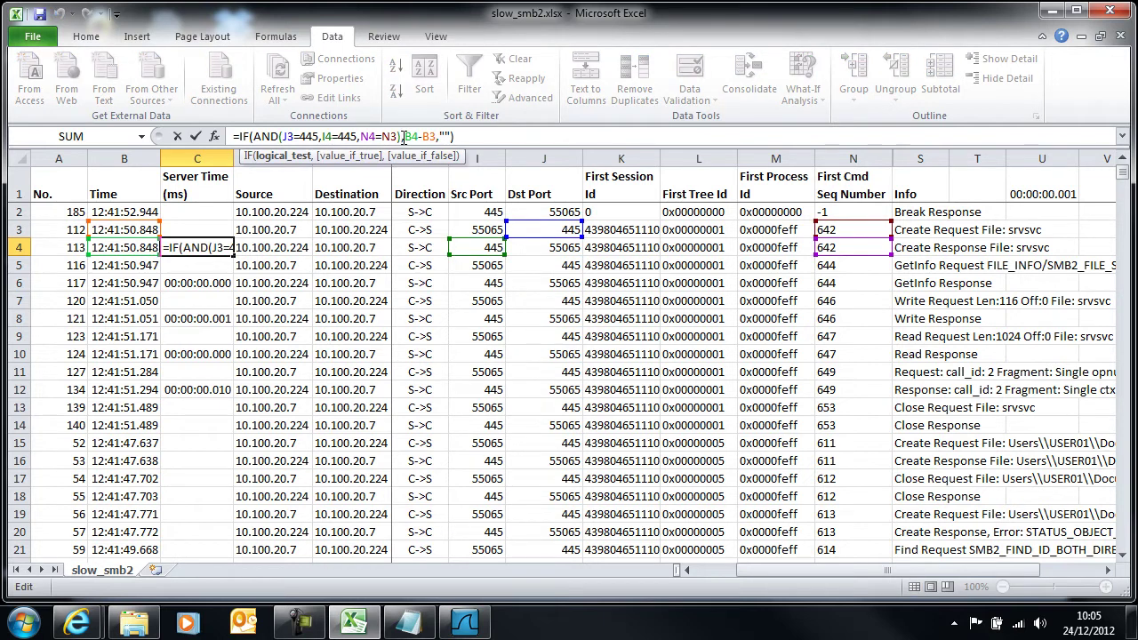
key(End)
text(()
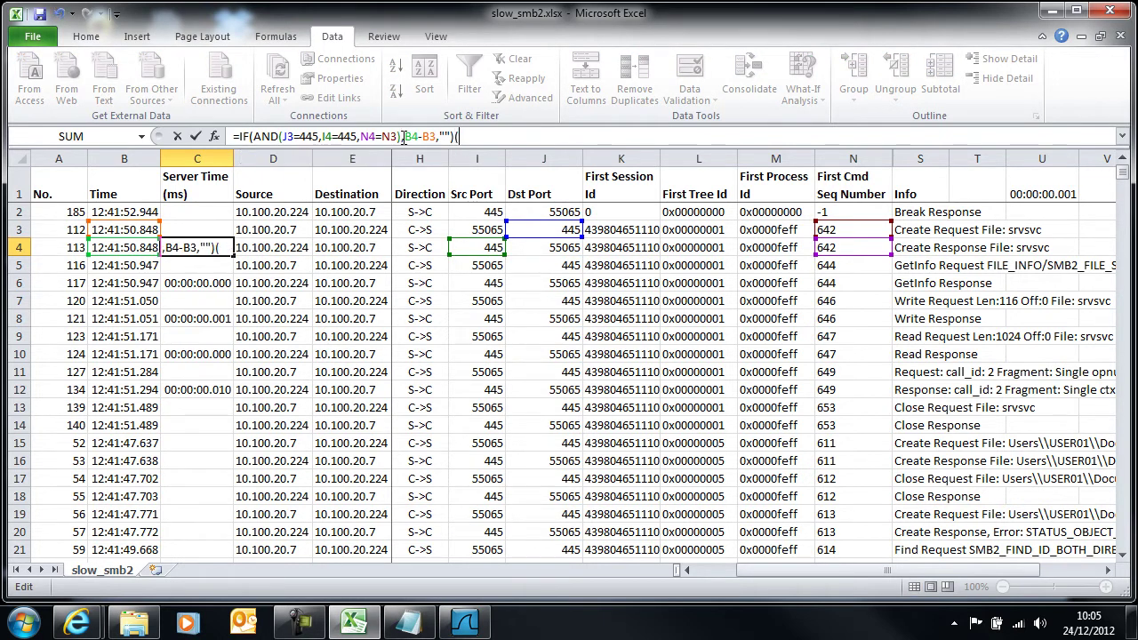
key(BackSpace)
click(405, 136)
text(()
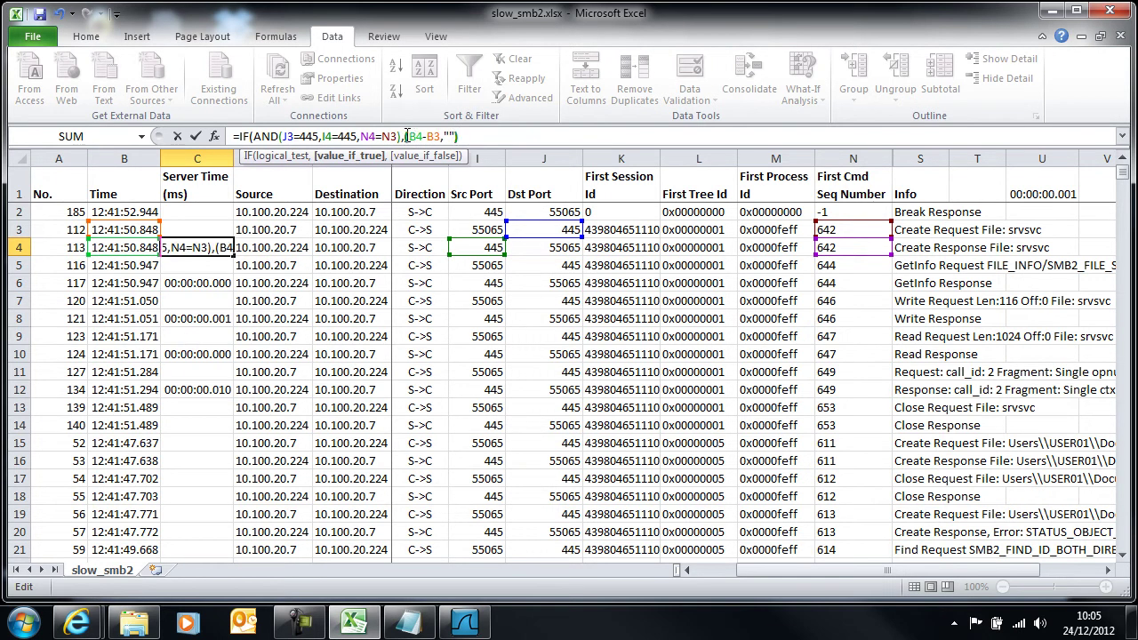
click(441, 136)
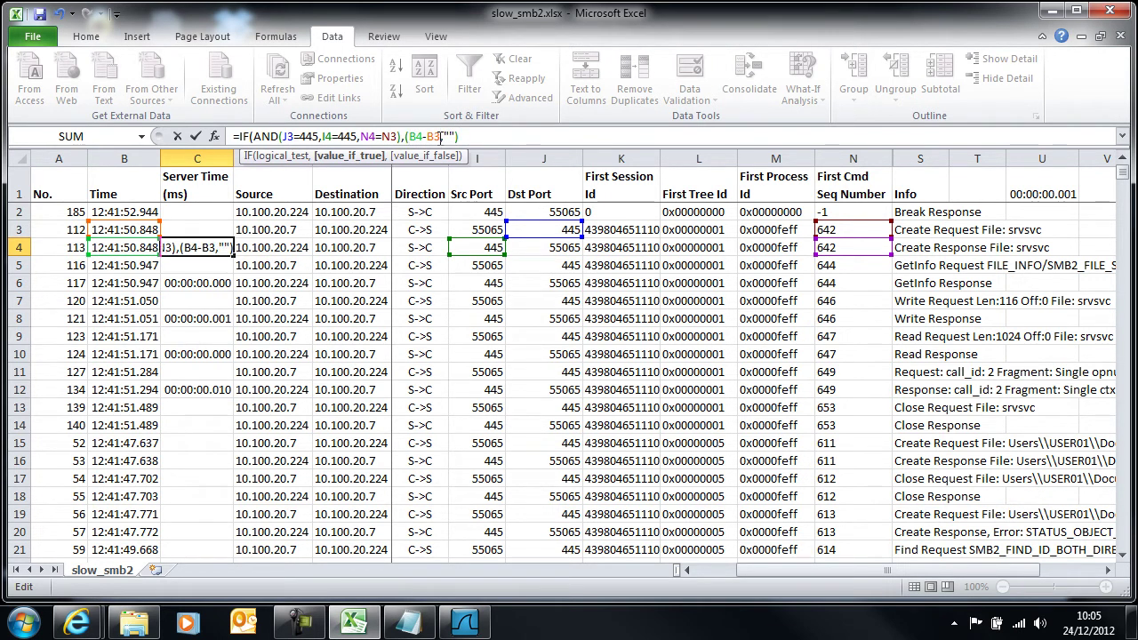
text()/)
click(1048, 194)
key(Return)
Make C4's divisor an absolute reference, $U$1.
click(196, 249)
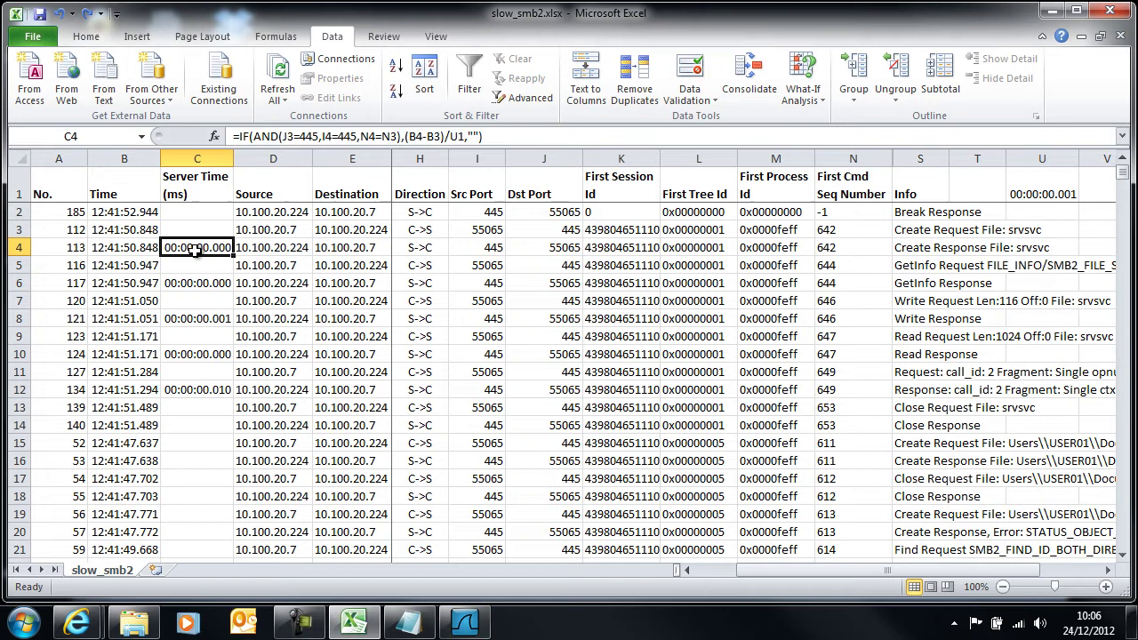
click(452, 136)
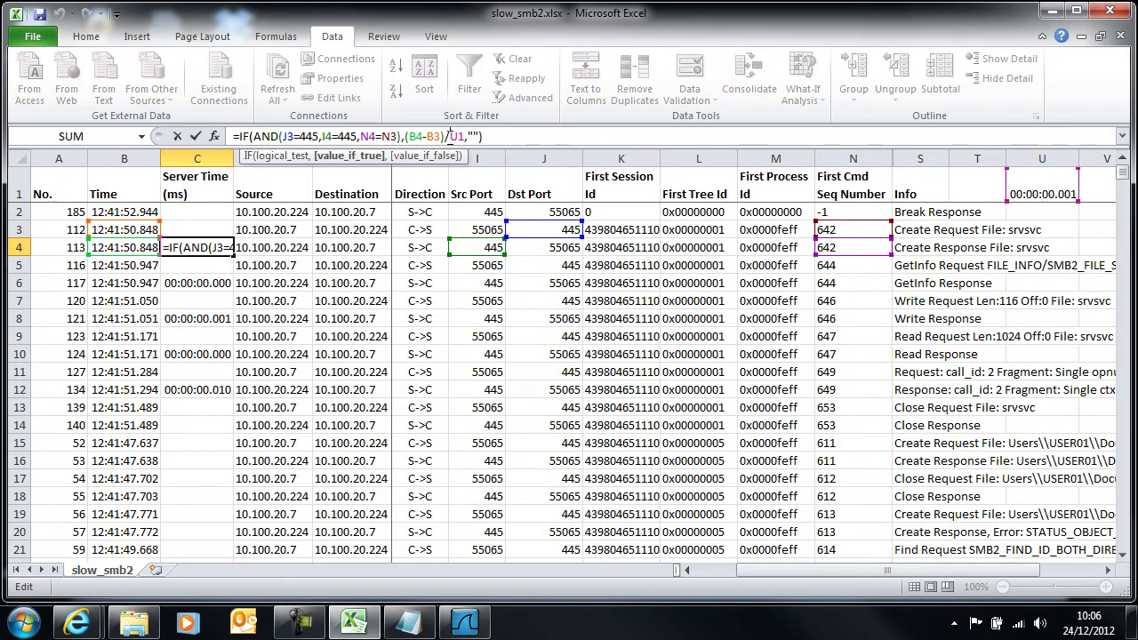
text($)
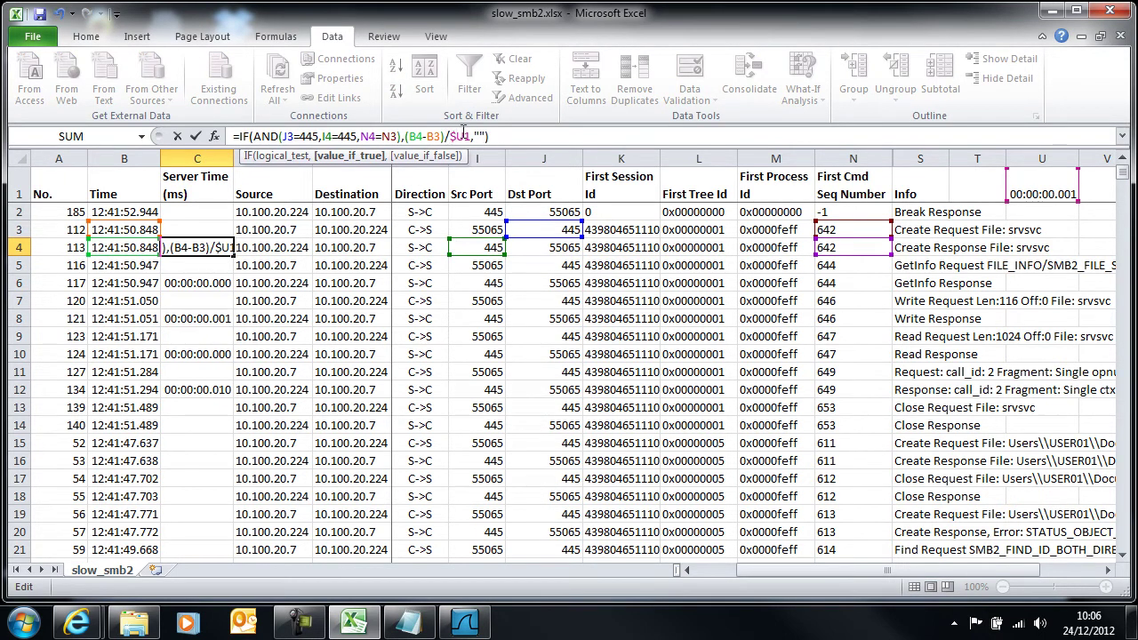
click(467, 135)
text($)
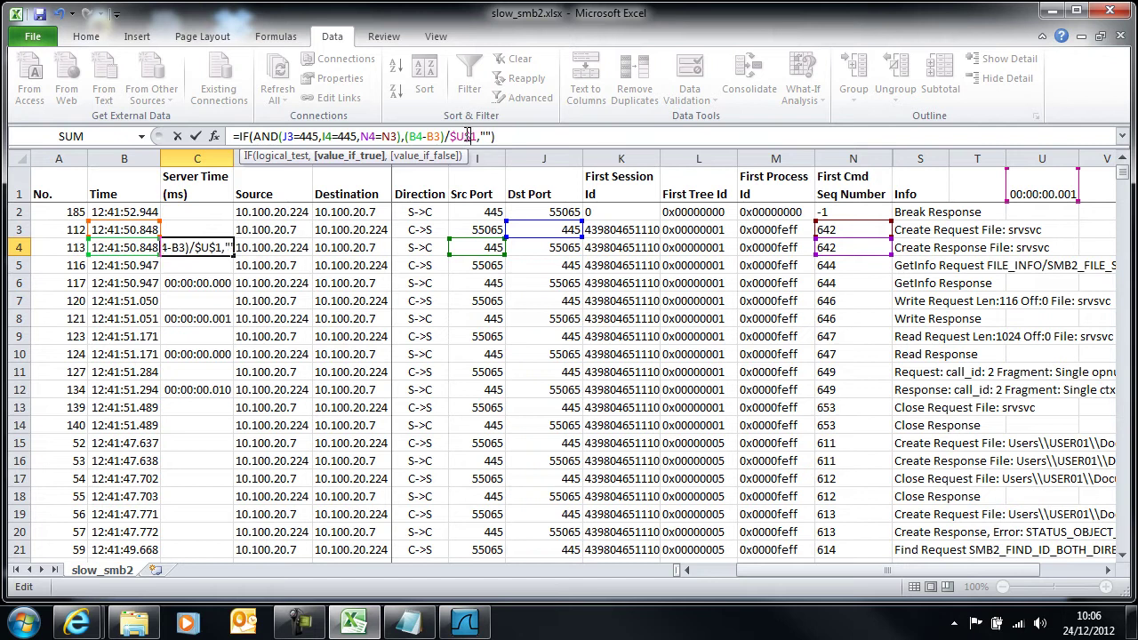
key(Return)
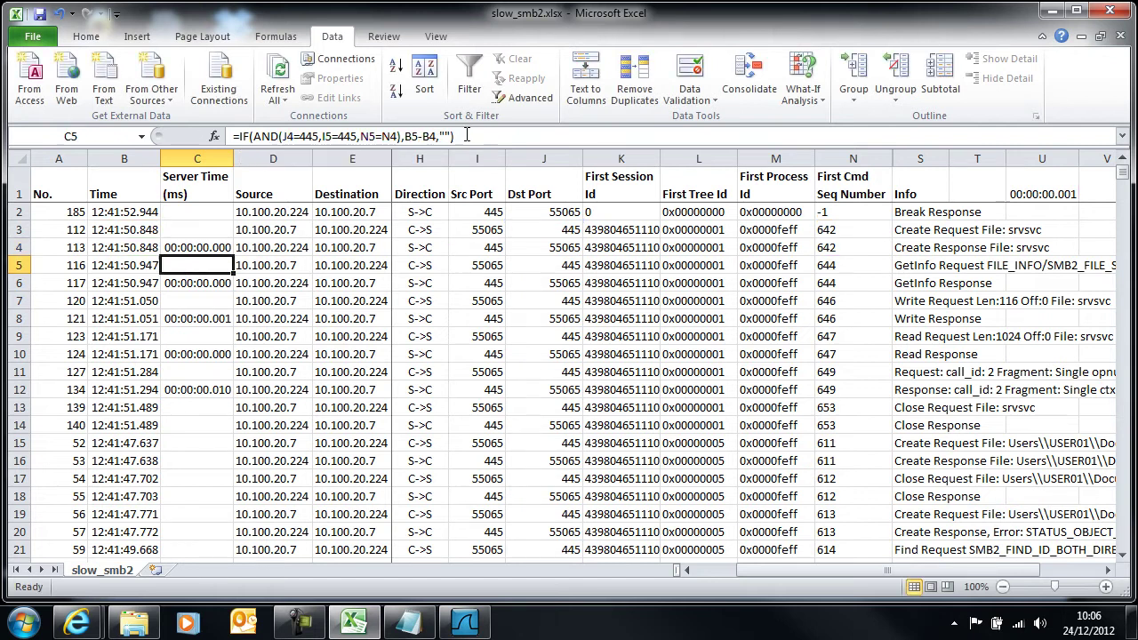
Fill the updated formula to row 12 and format column C as Number, 0 decimals, thousands separator.
click(198, 248)
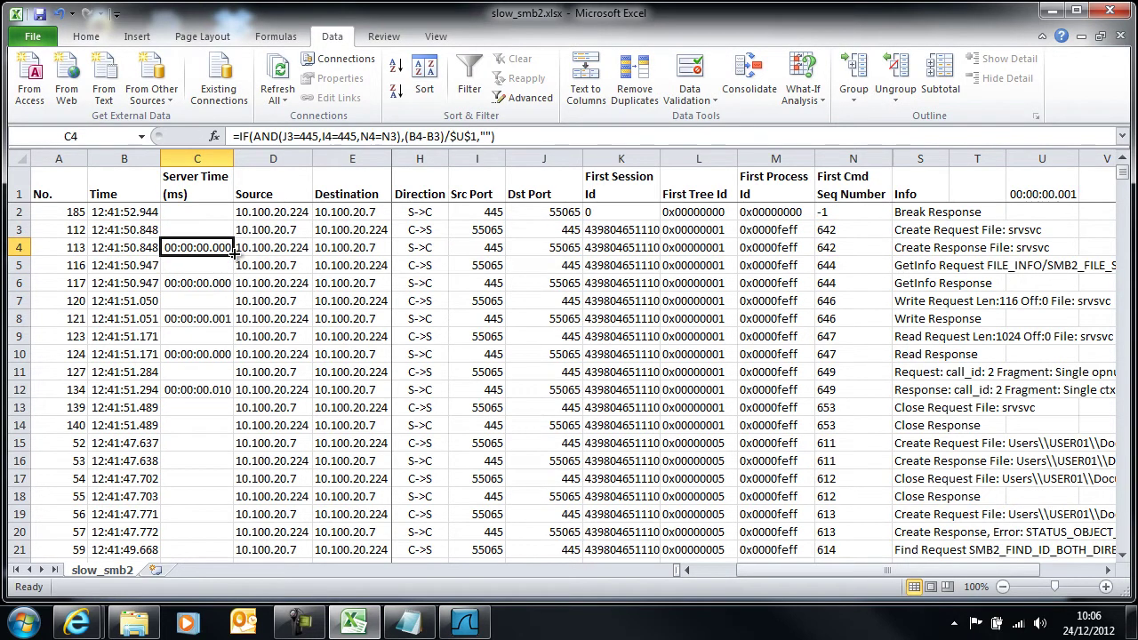
drag(234, 258, 235, 403)
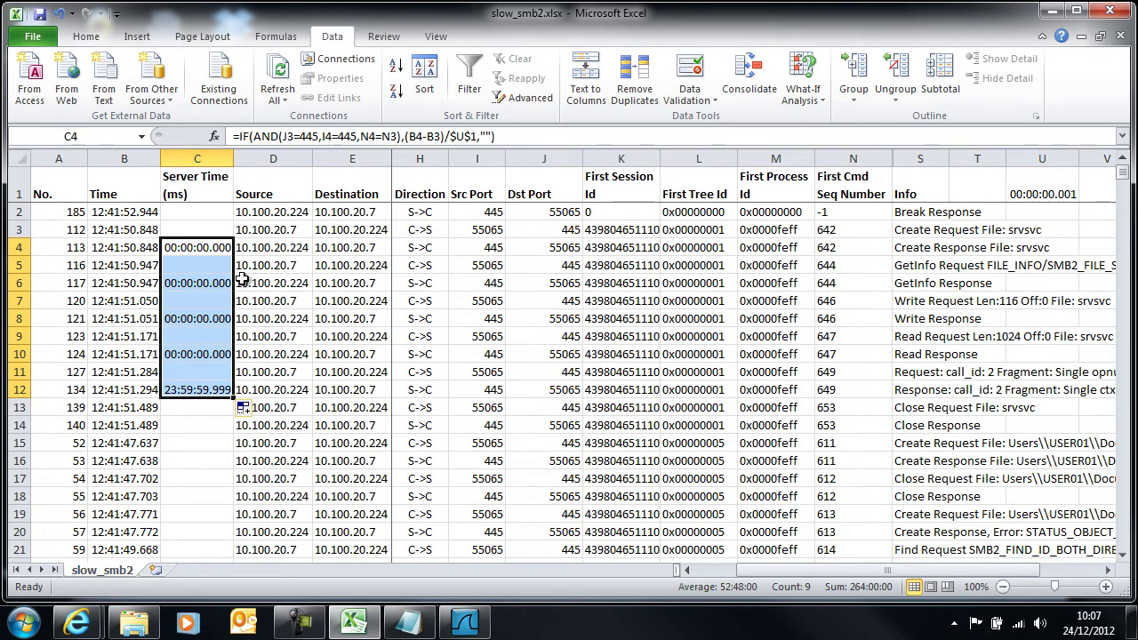
click(194, 157)
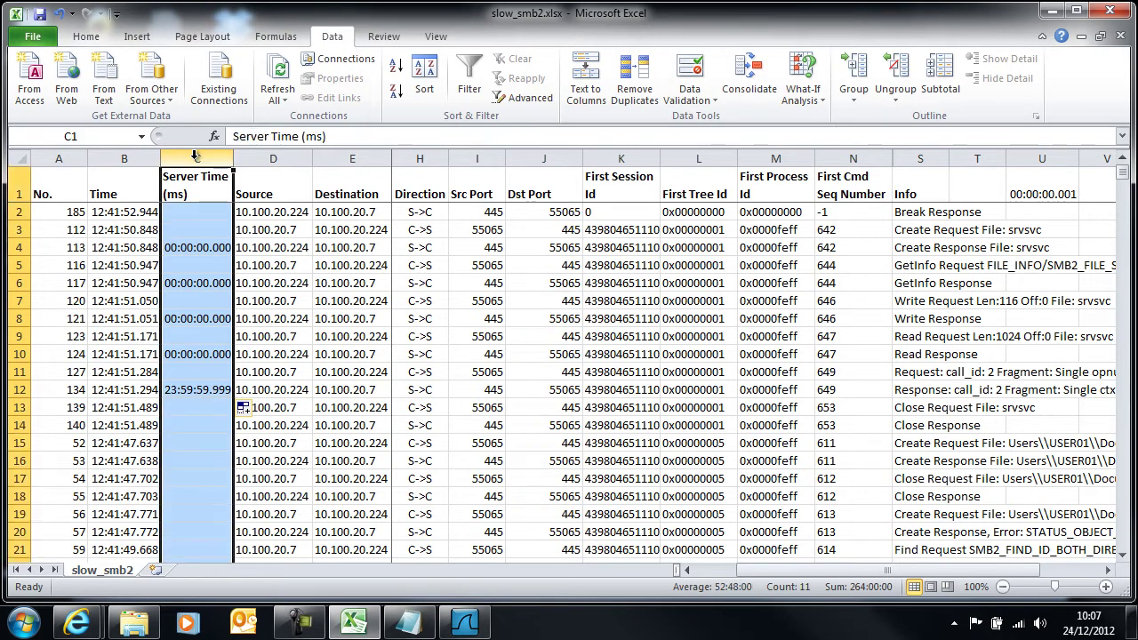
right_click(195, 160)
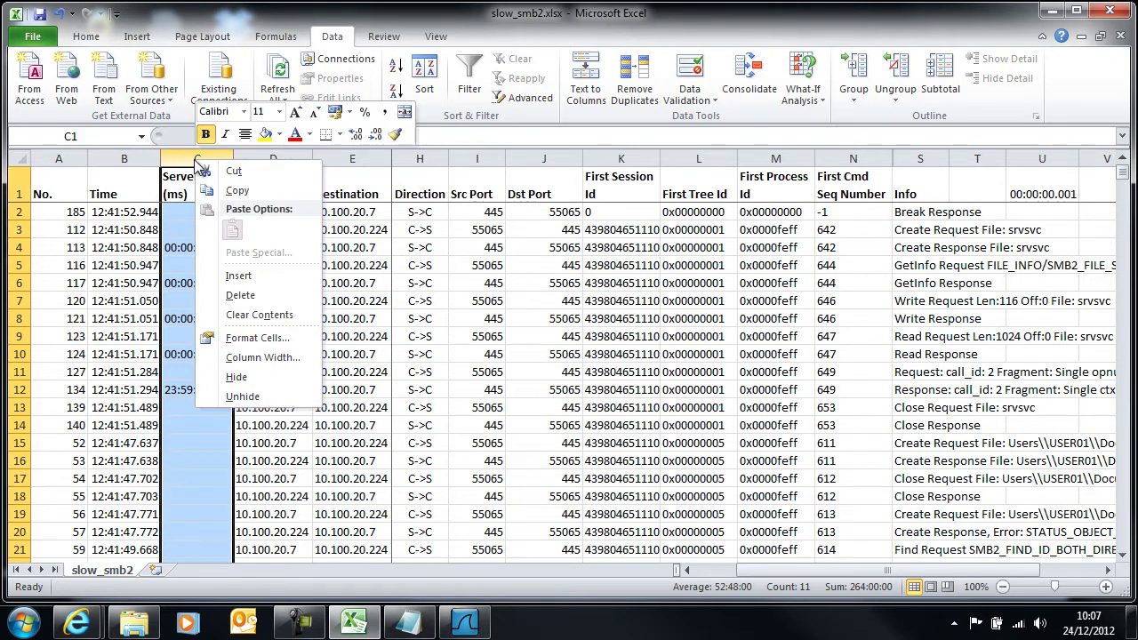
click(263, 337)
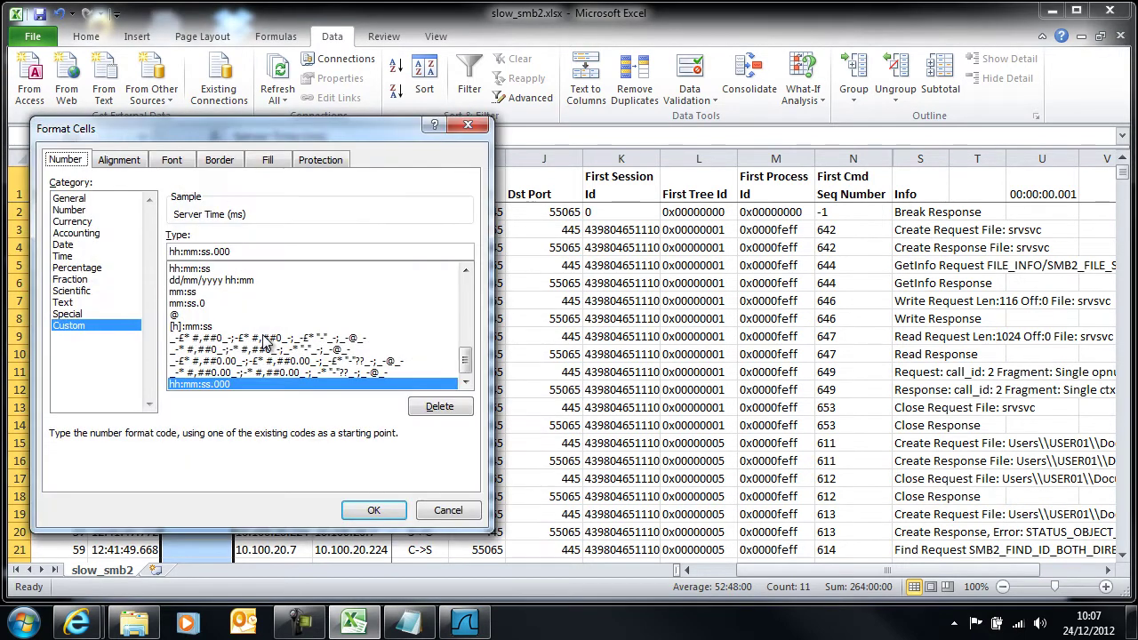
click(74, 210)
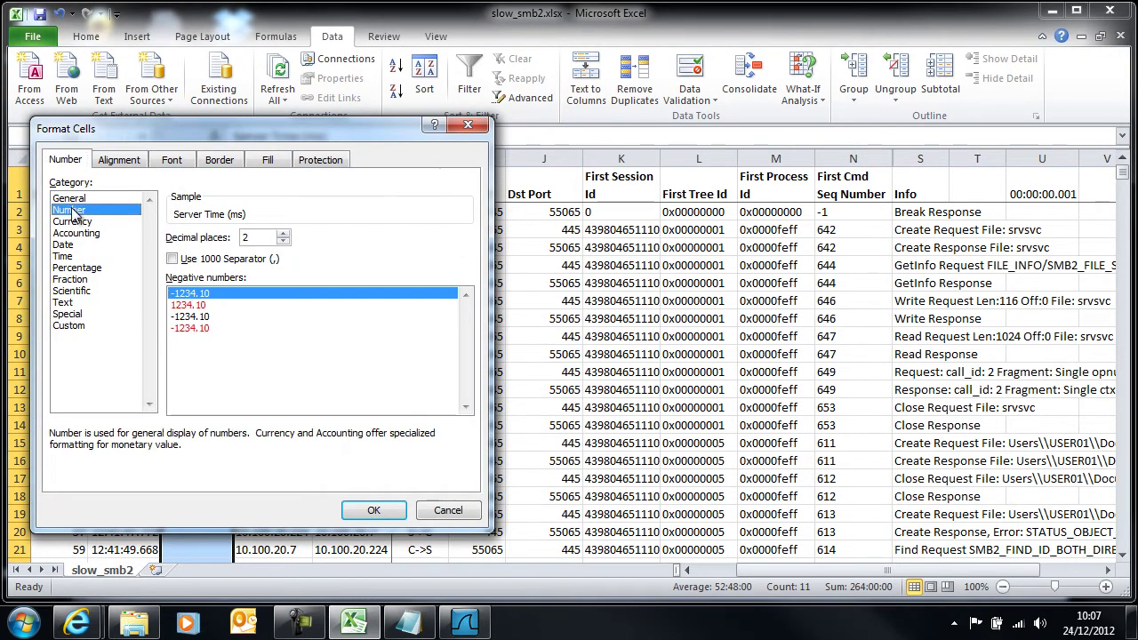
click(284, 242)
click(283, 242)
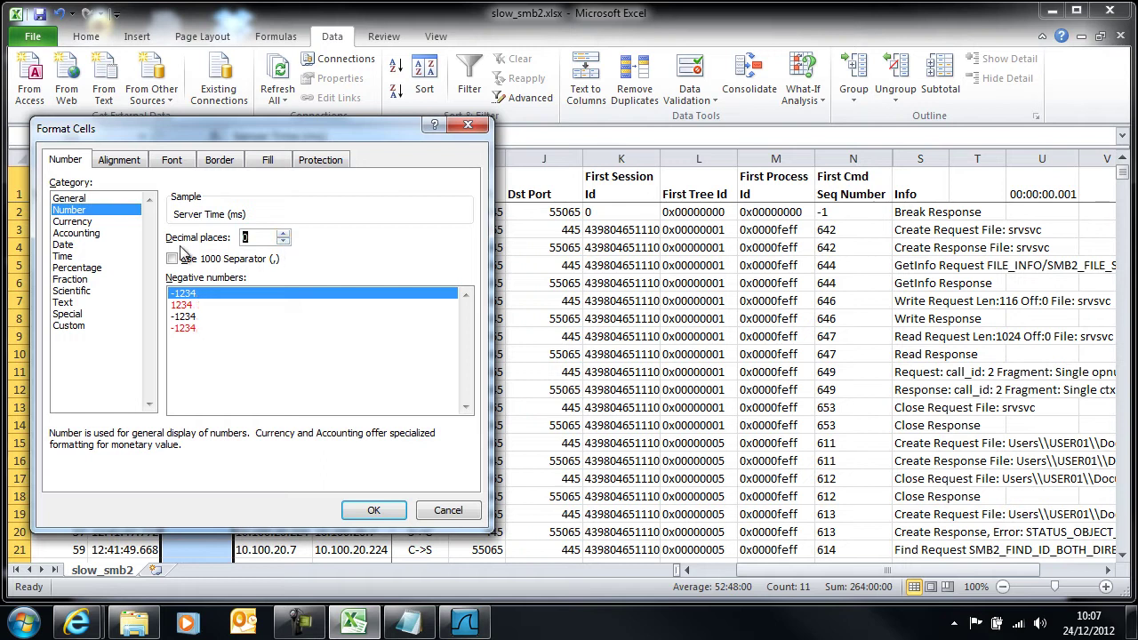
click(173, 259)
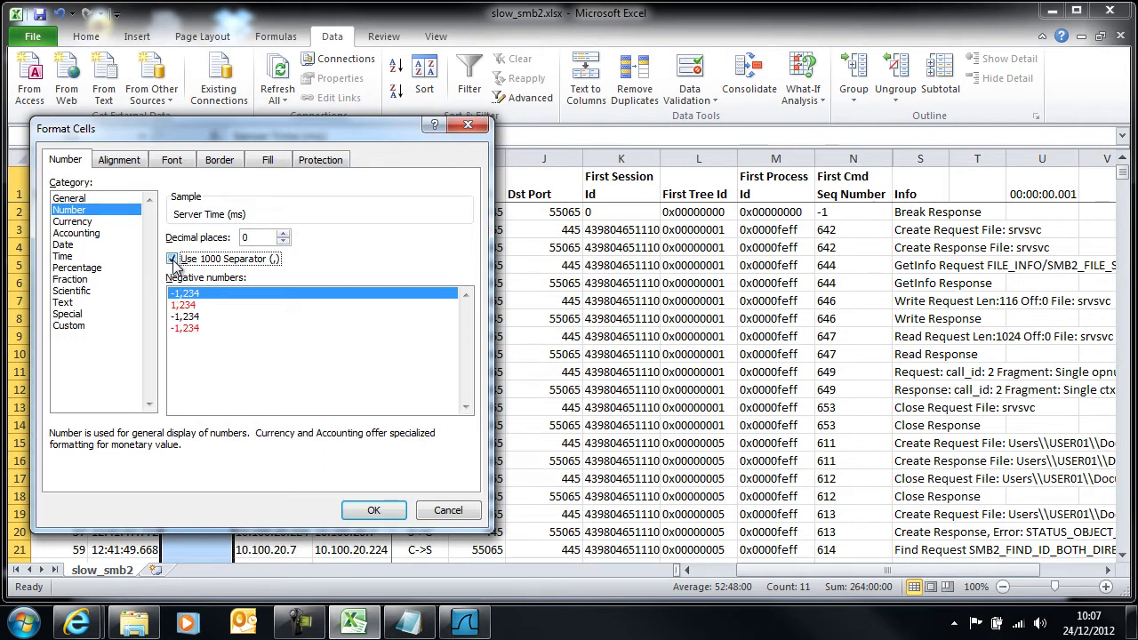
click(368, 510)
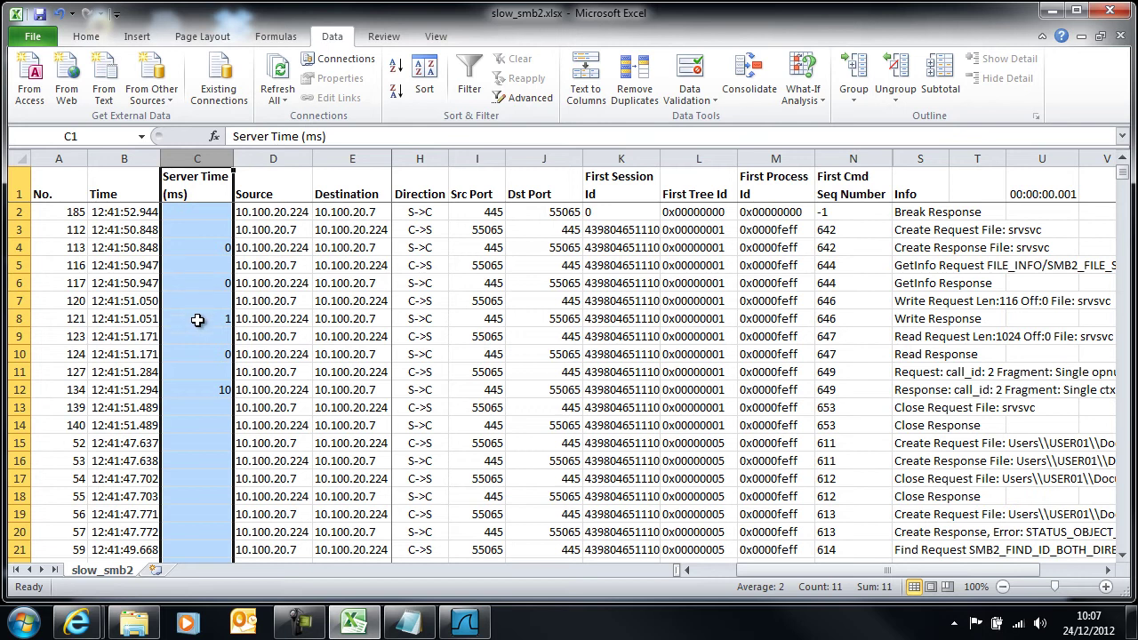
Copy the Server Time formula from C12 down to the last trace row.
click(196, 386)
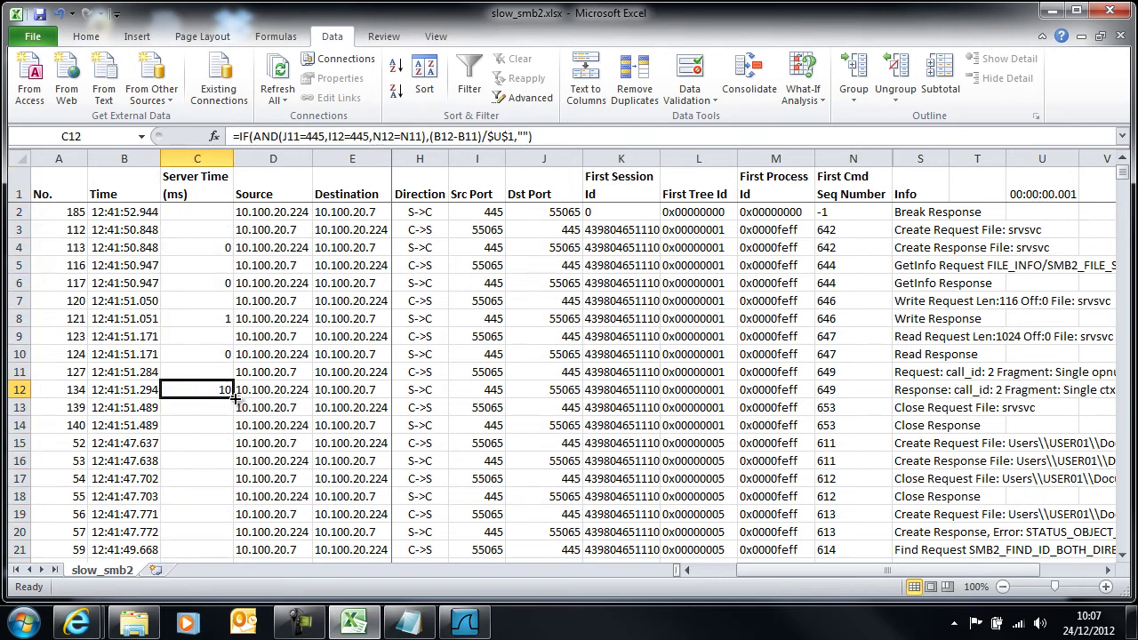
drag(232, 400, 233, 409)
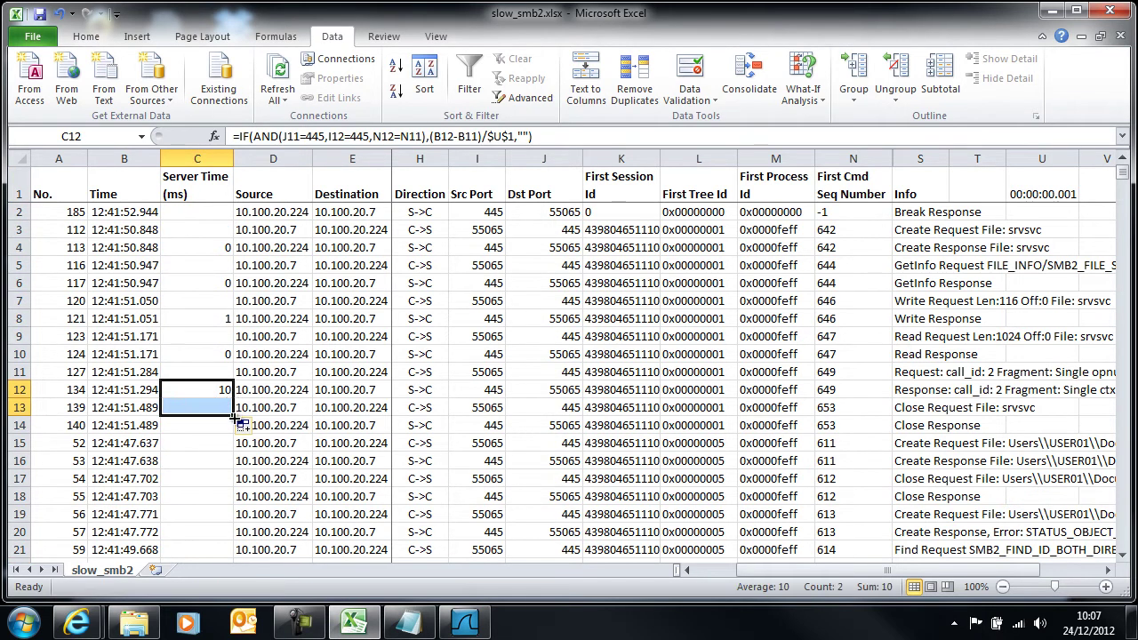
double_click(233, 414)
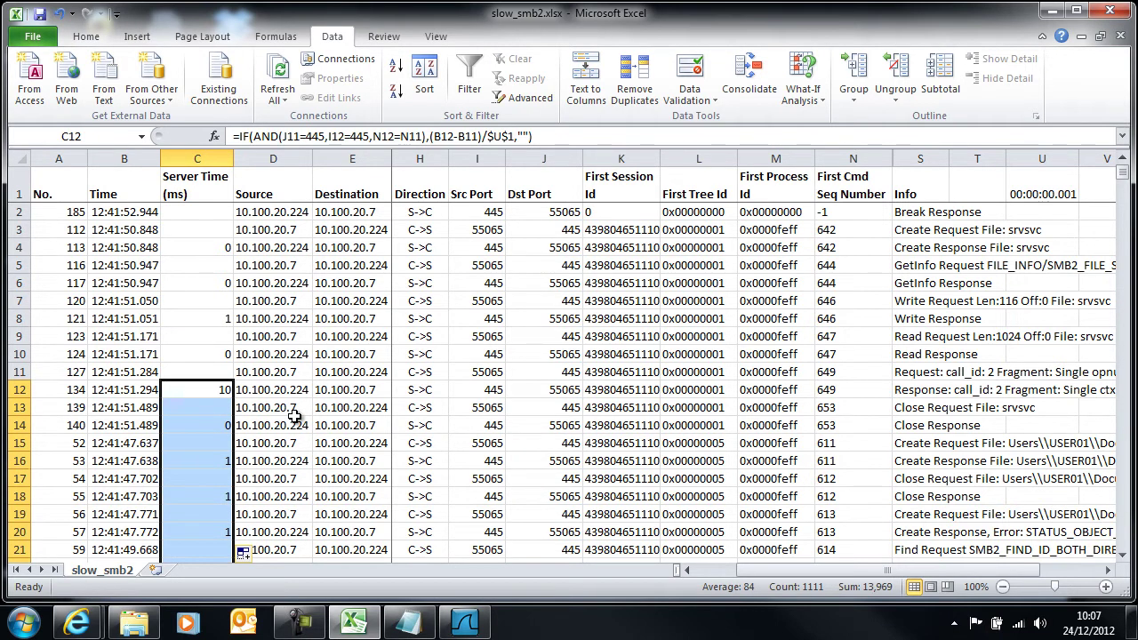
Check the bottom rows, then select column C to see a 13,970 ms sum and 82 ms average.
key(Home)
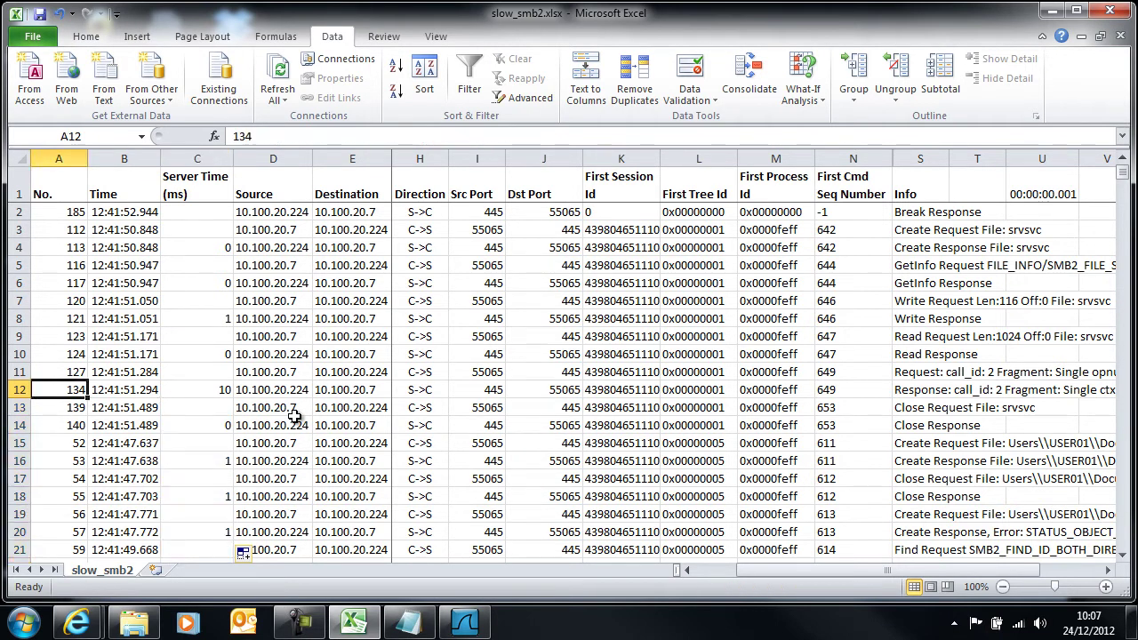
key(ctrl+Down)
key(Down)
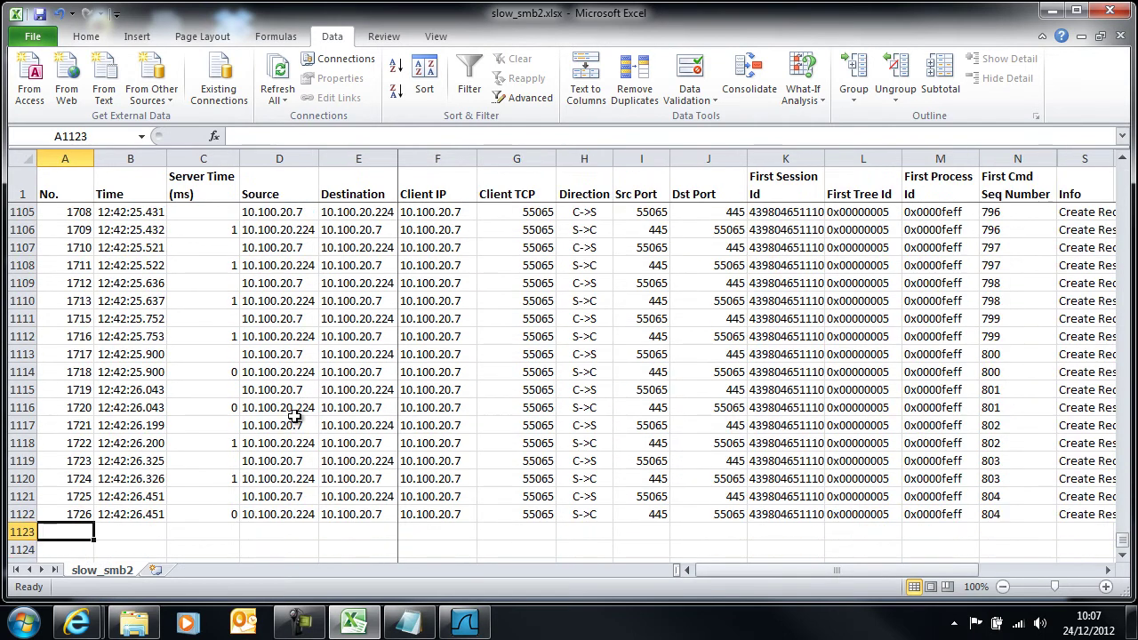
key(Up)
key(Right)
key(Right)
key(Up)
key(Up)
key(Up)
key(Up)
key(Up)
key(Up)
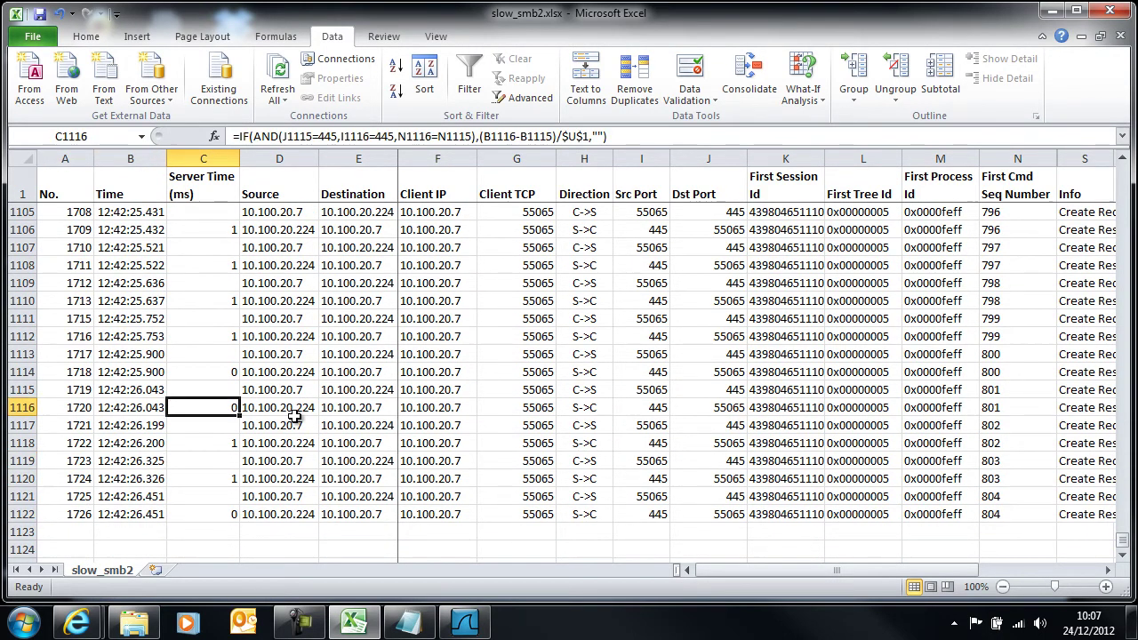
key(Up)
key(Up)
key(Up)
key(Up)
key(Up)
key(Up)
key(Up)
key(Up)
key(Up)
key(Up)
key(Up)
key(Up)
key(Up)
key(Up)
key(Up)
key(Up)
key(Up)
key(Up)
key(Up)
key(Up)
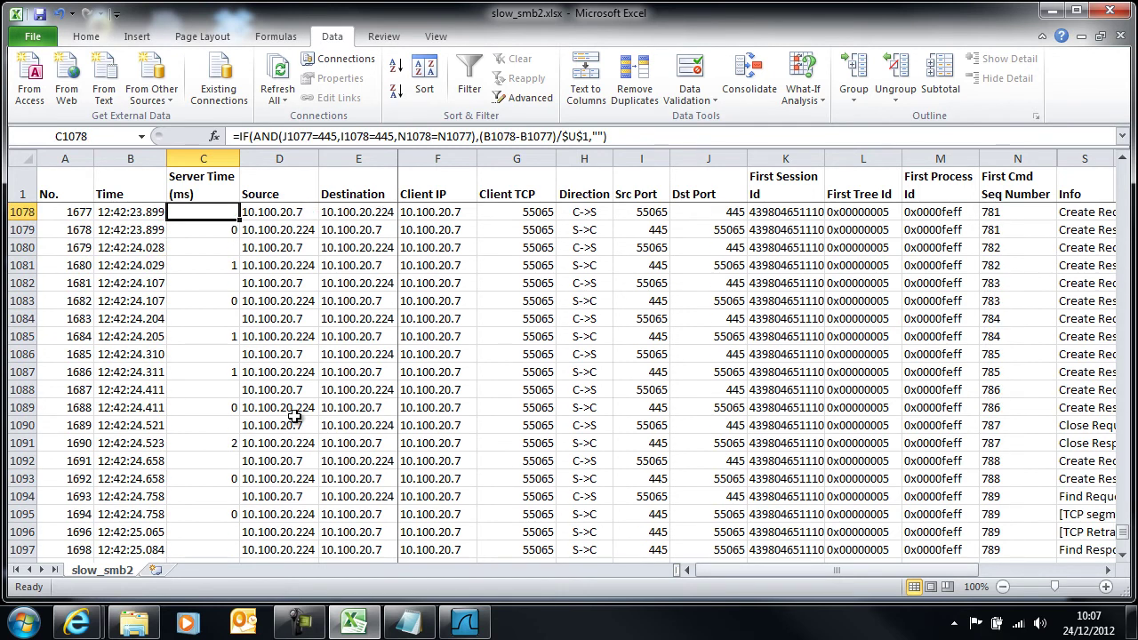
key(Up)
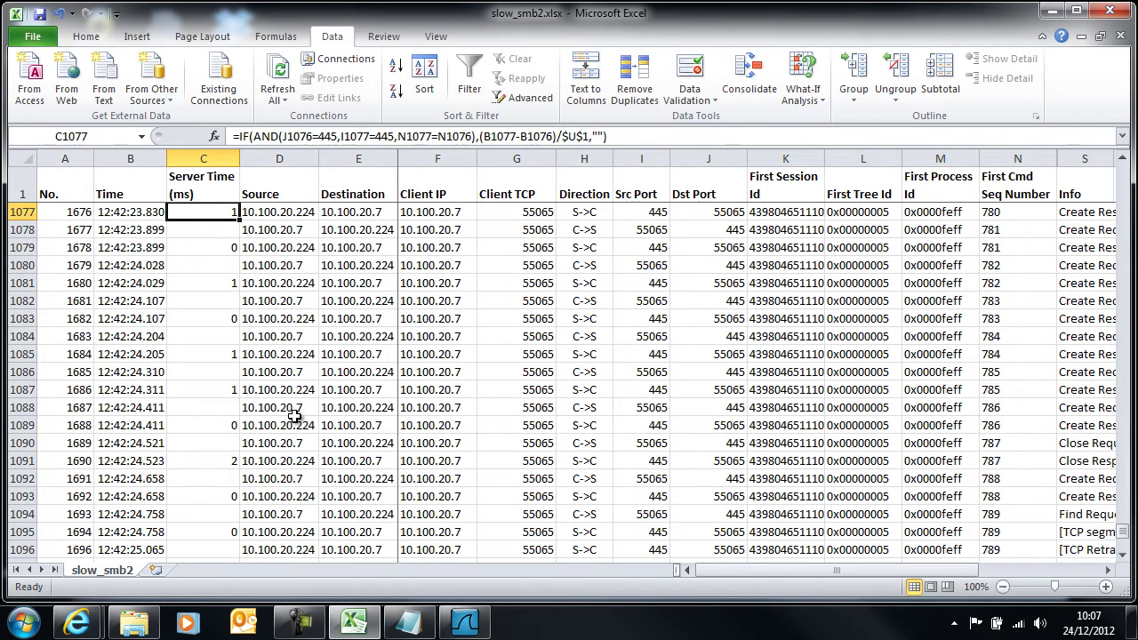
key(ctrl+Home)
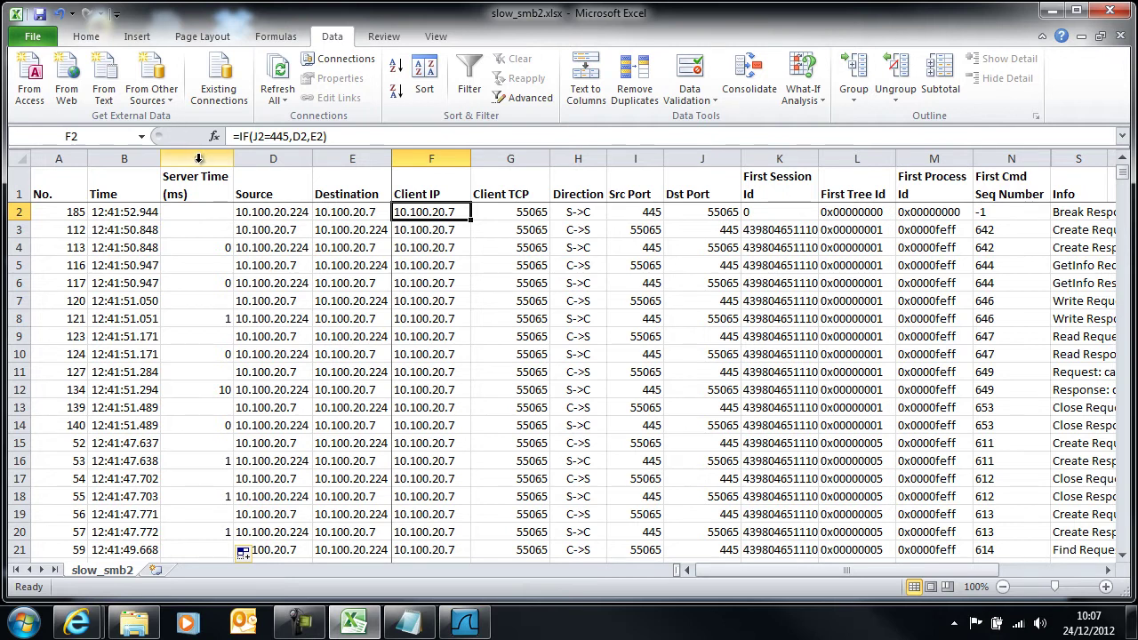
click(198, 158)
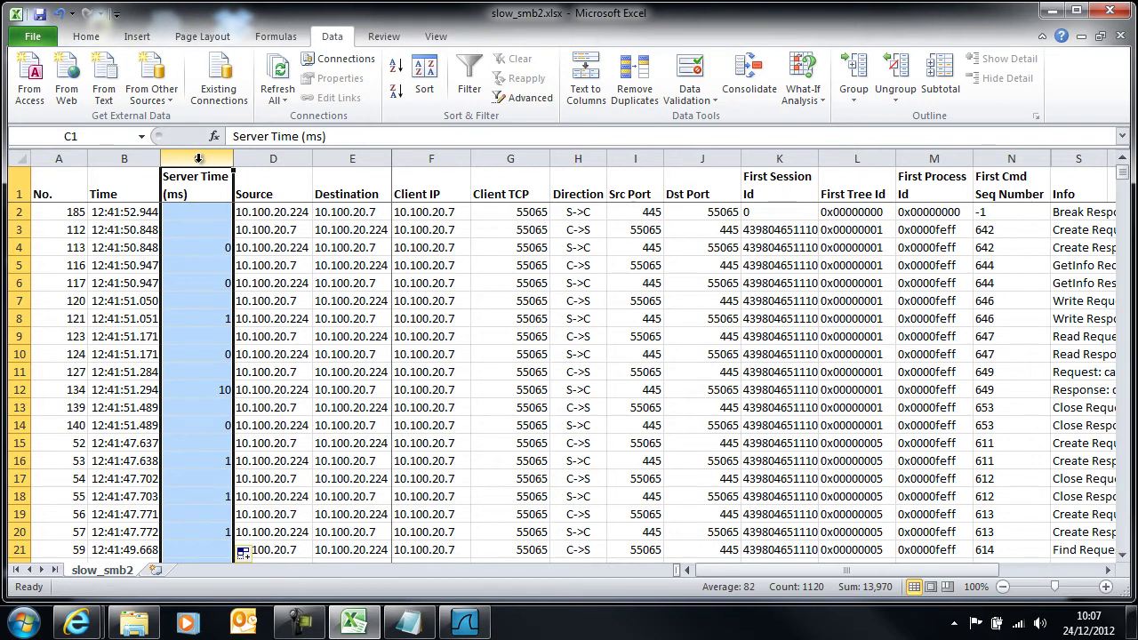
click(213, 254)
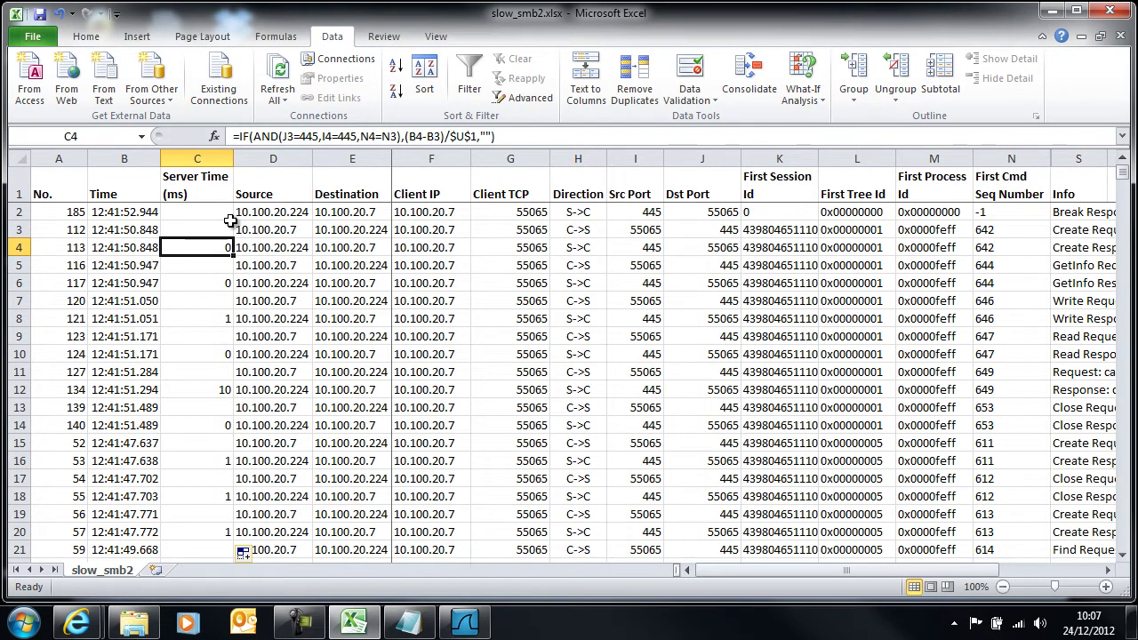
Insert an empty column before Source and paste the Server Time column into it as values only.
click(279, 158)
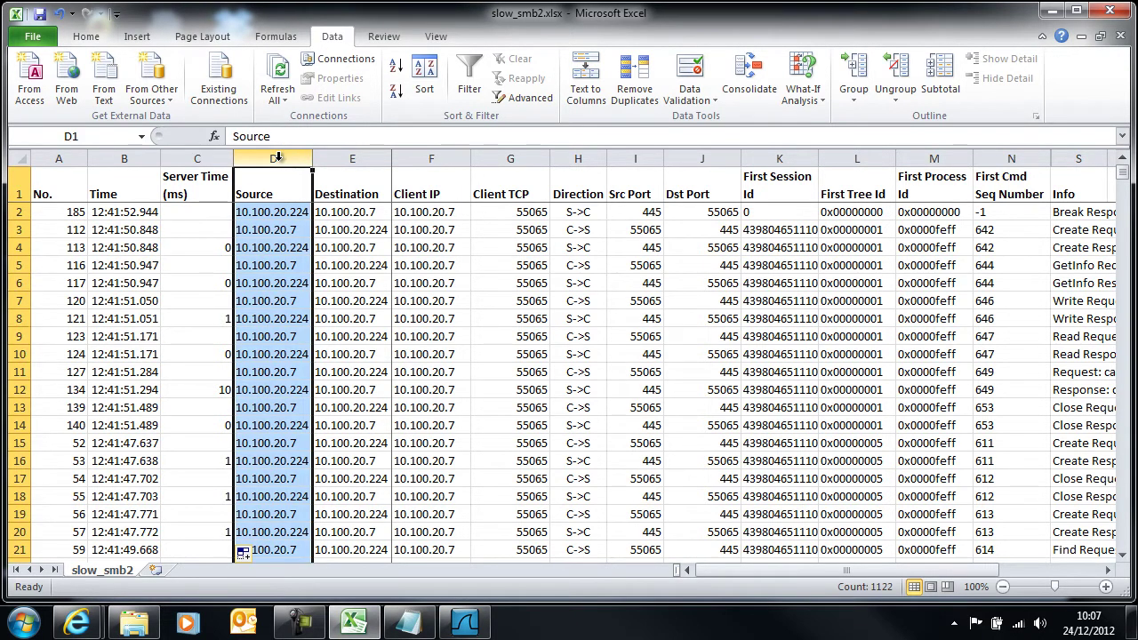
key(ctrl+plus)
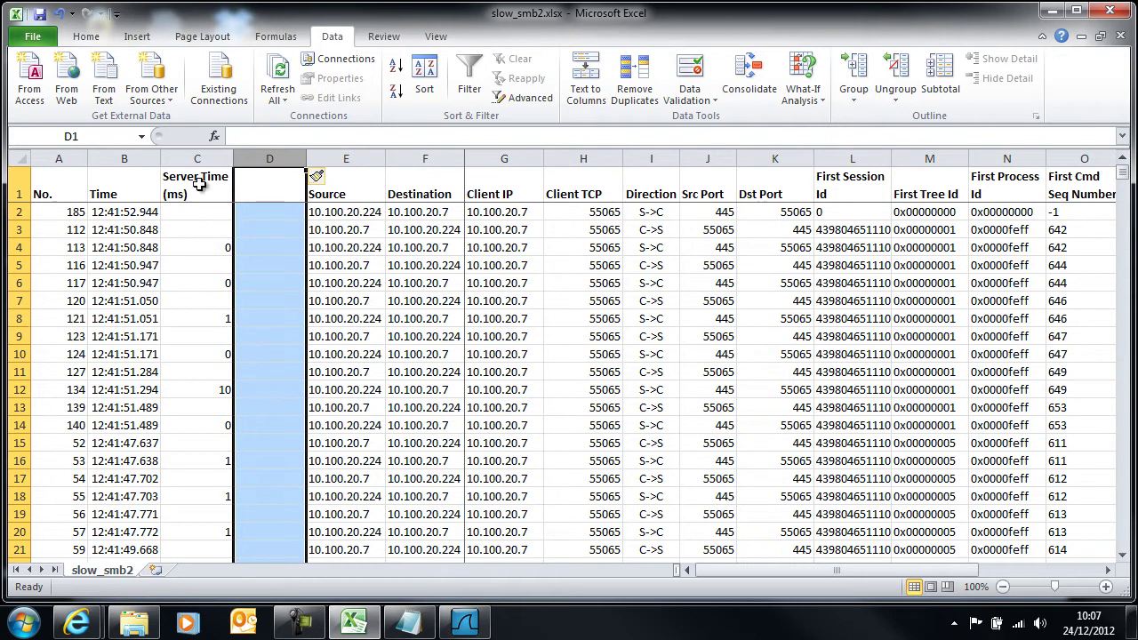
click(199, 185)
click(200, 159)
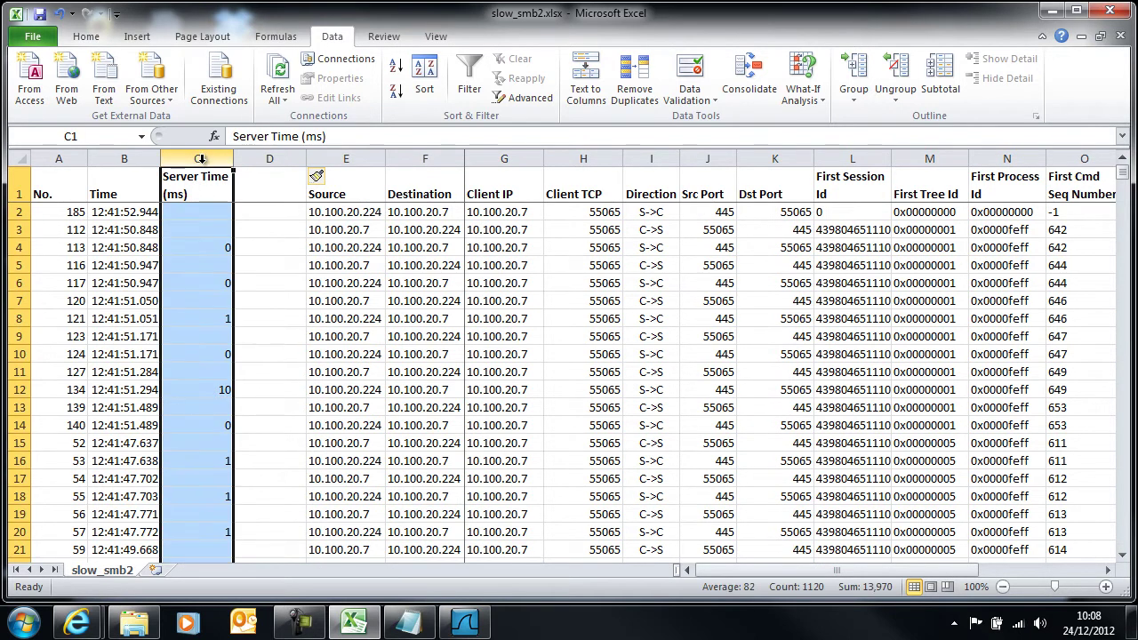
key(ctrl+c)
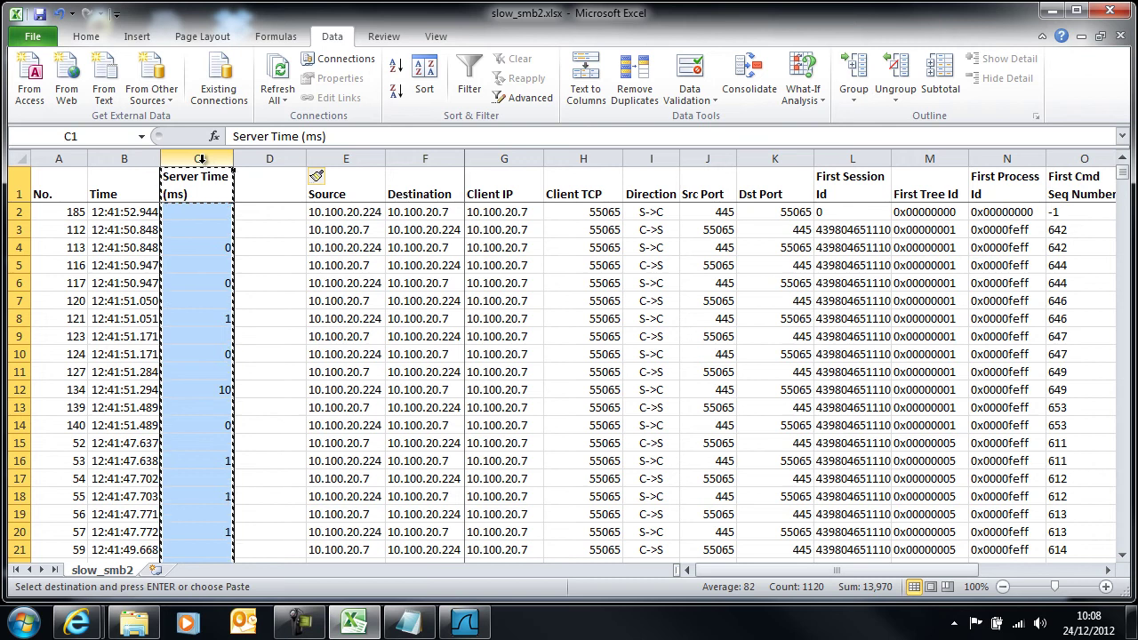
click(278, 193)
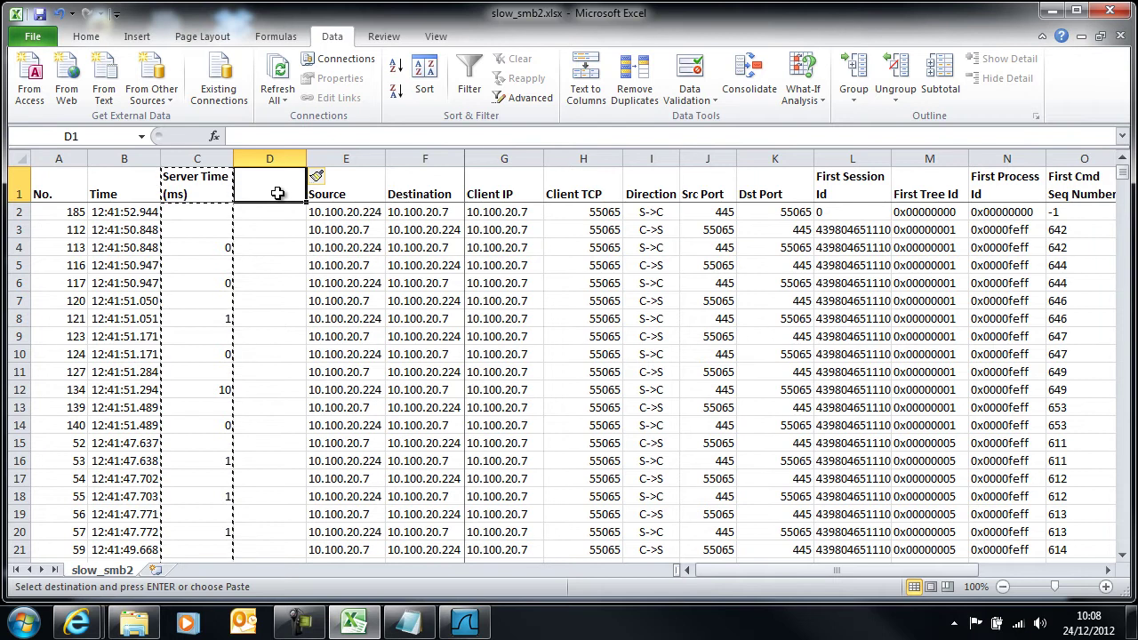
key(alt)
key(e)
key(s)
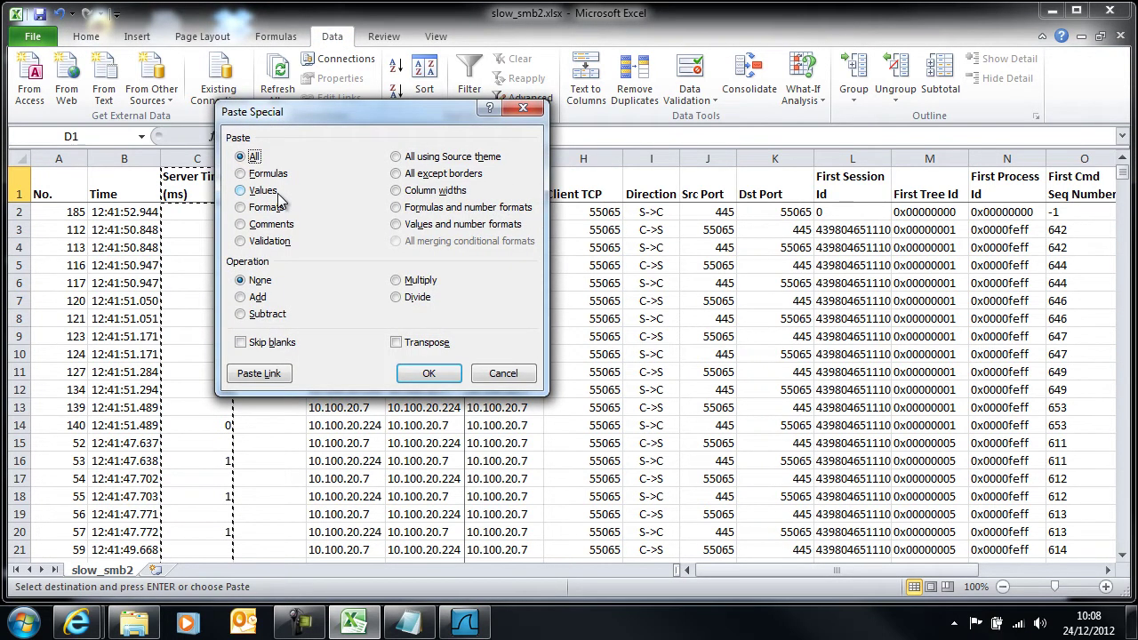
click(242, 192)
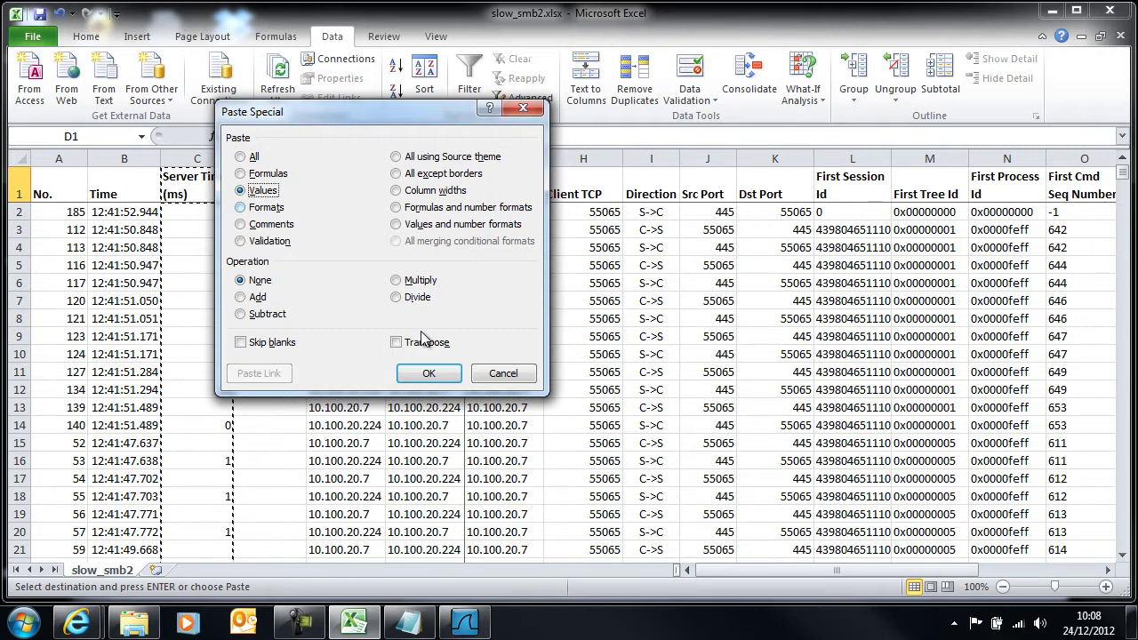
click(436, 374)
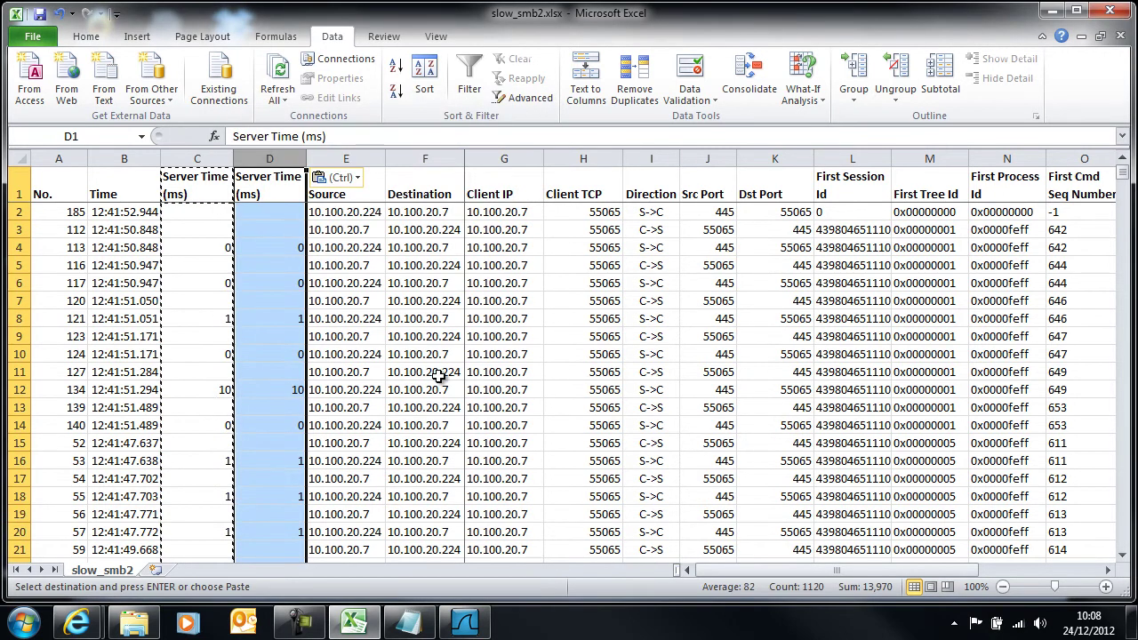
key(Escape)
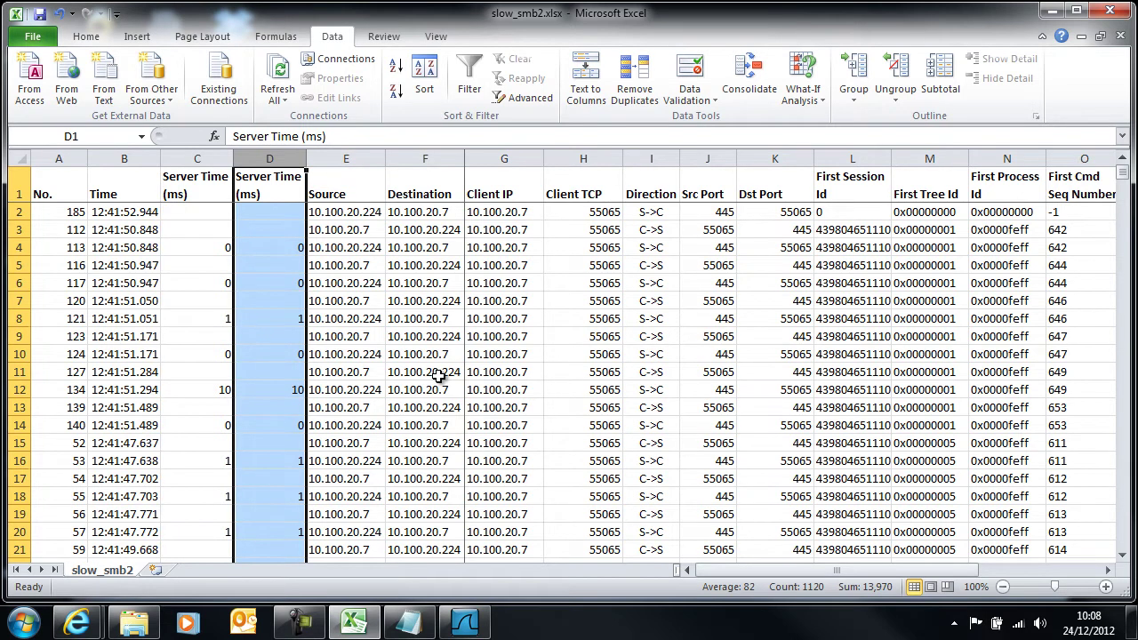
Delete the original formula-based Server Time column and confirm row 12 holds a plain value.
click(182, 156)
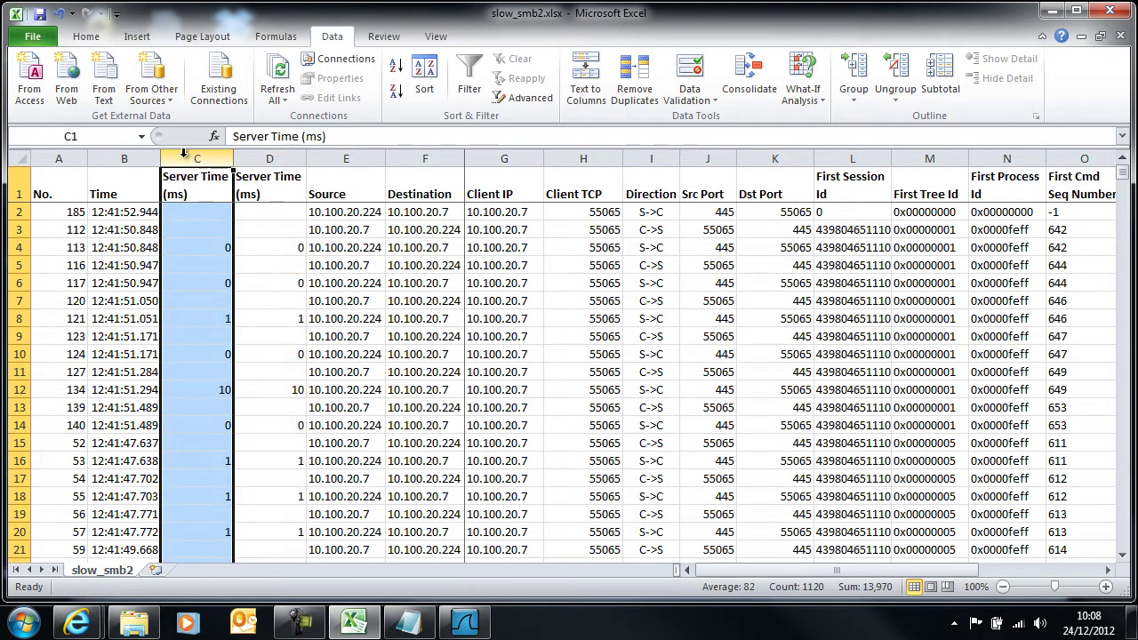
key(ctrl+minus)
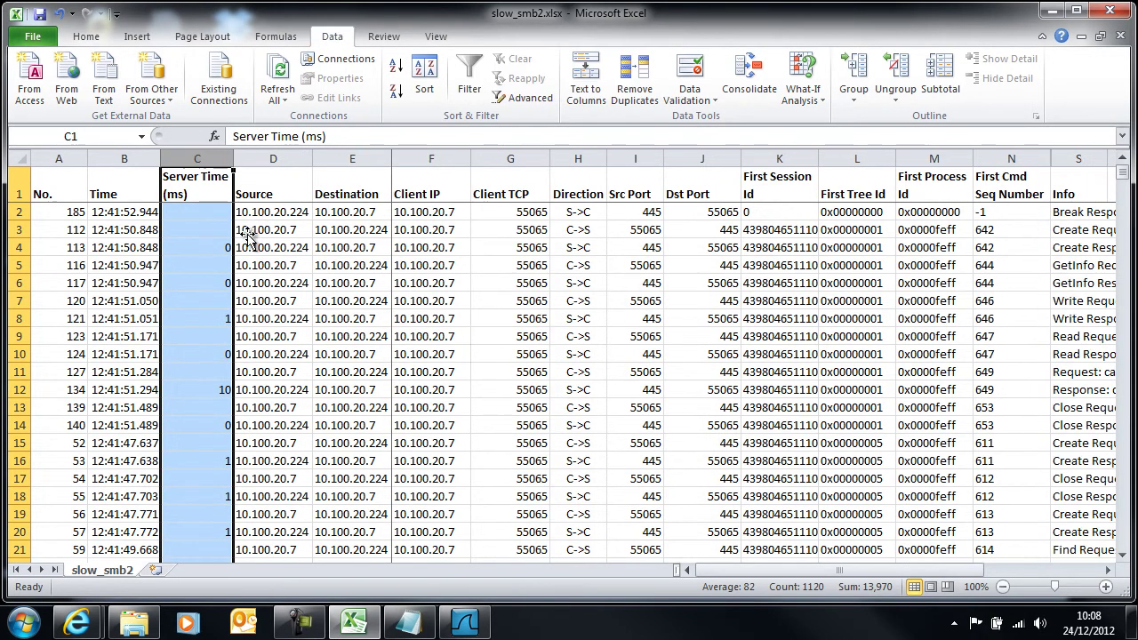
click(199, 272)
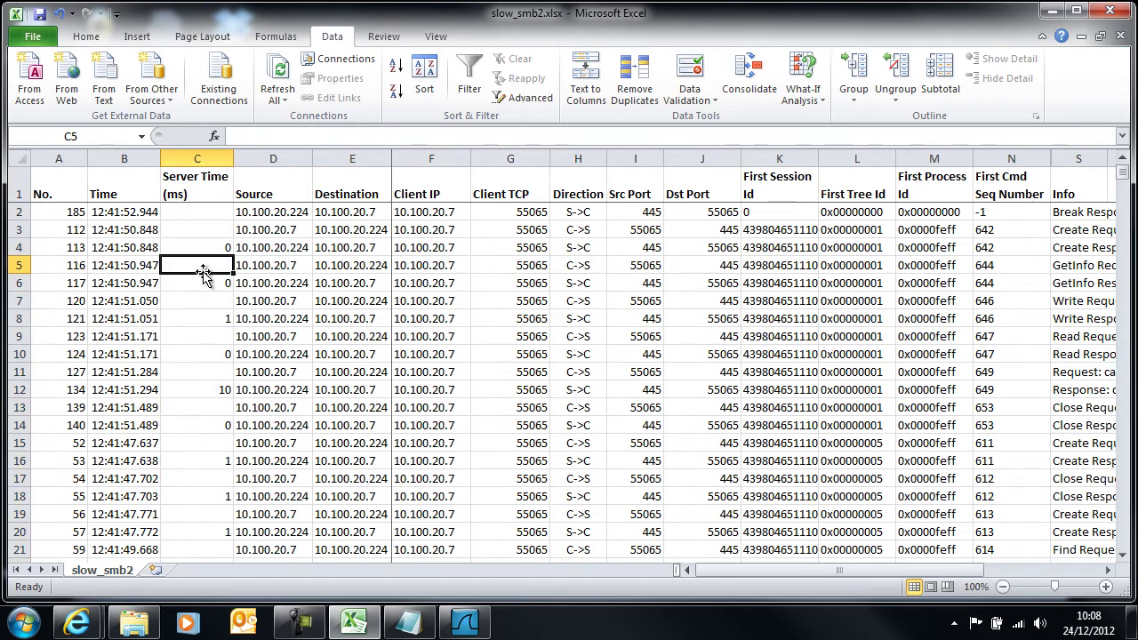
click(220, 391)
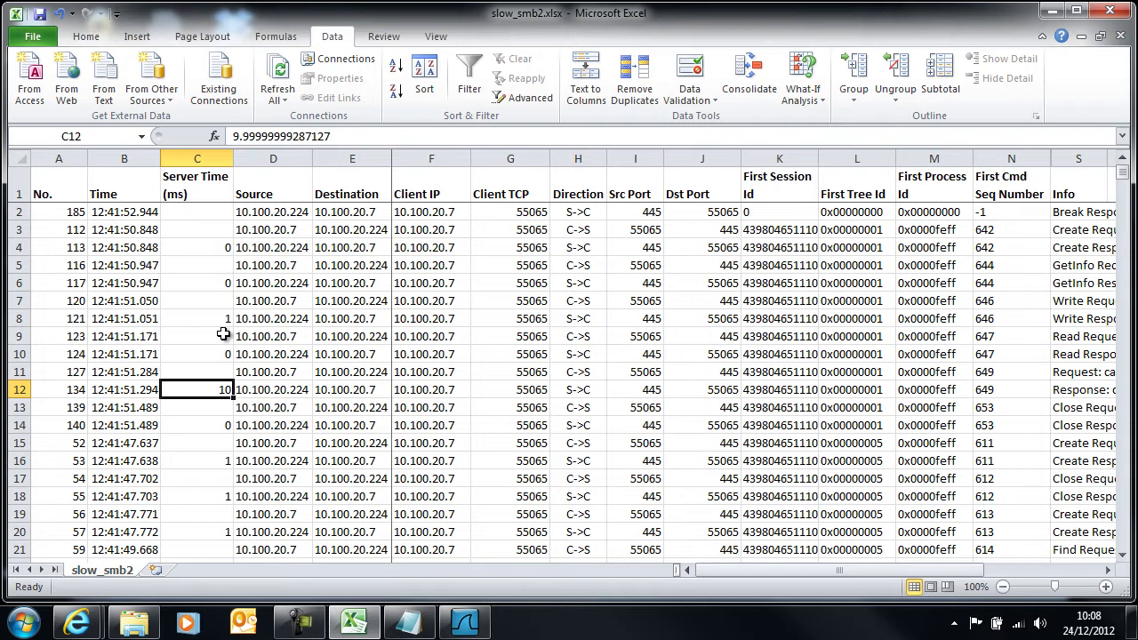
Remove the old sort levels and sort all rows by No., smallest to largest.
click(19, 158)
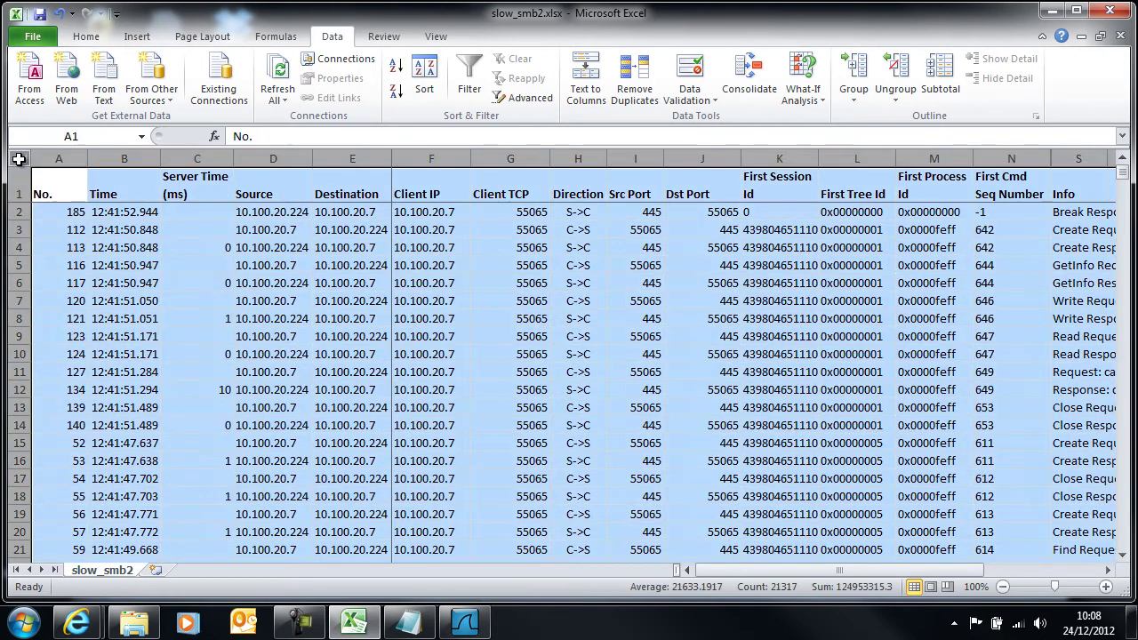
click(425, 80)
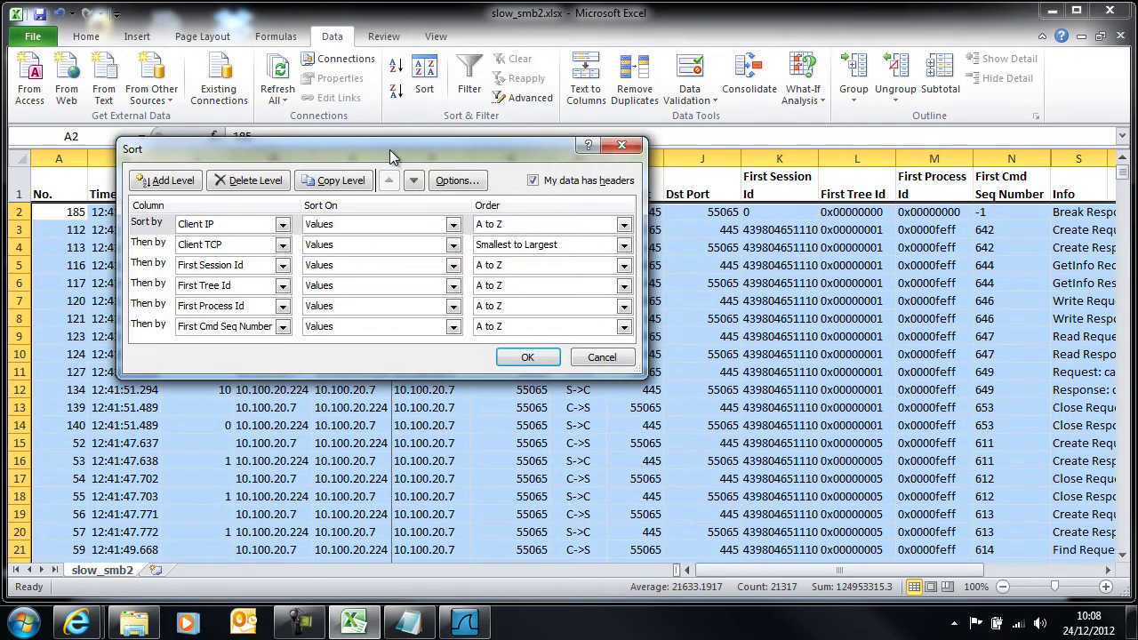
click(157, 327)
click(231, 181)
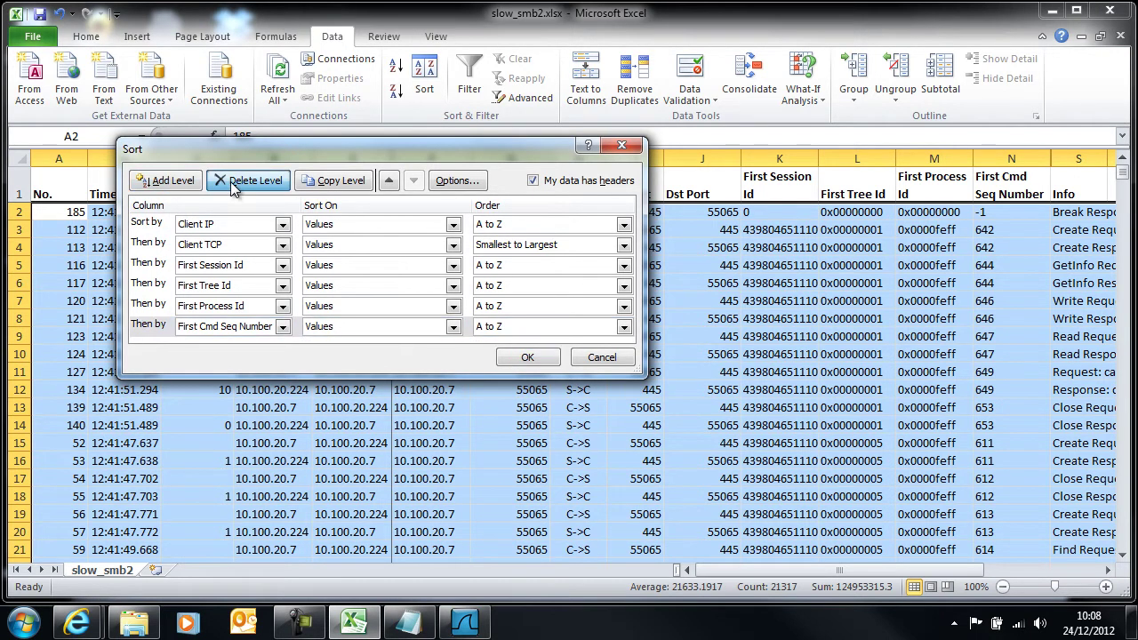
click(230, 181)
click(230, 182)
click(230, 182)
click(230, 182)
click(230, 181)
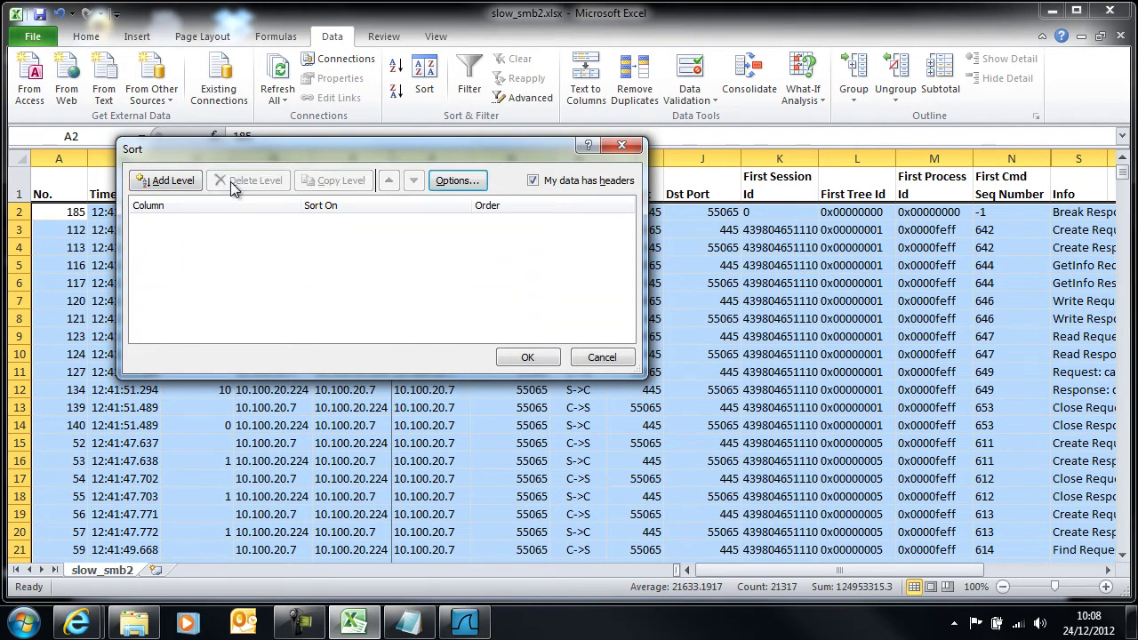
click(174, 184)
click(281, 225)
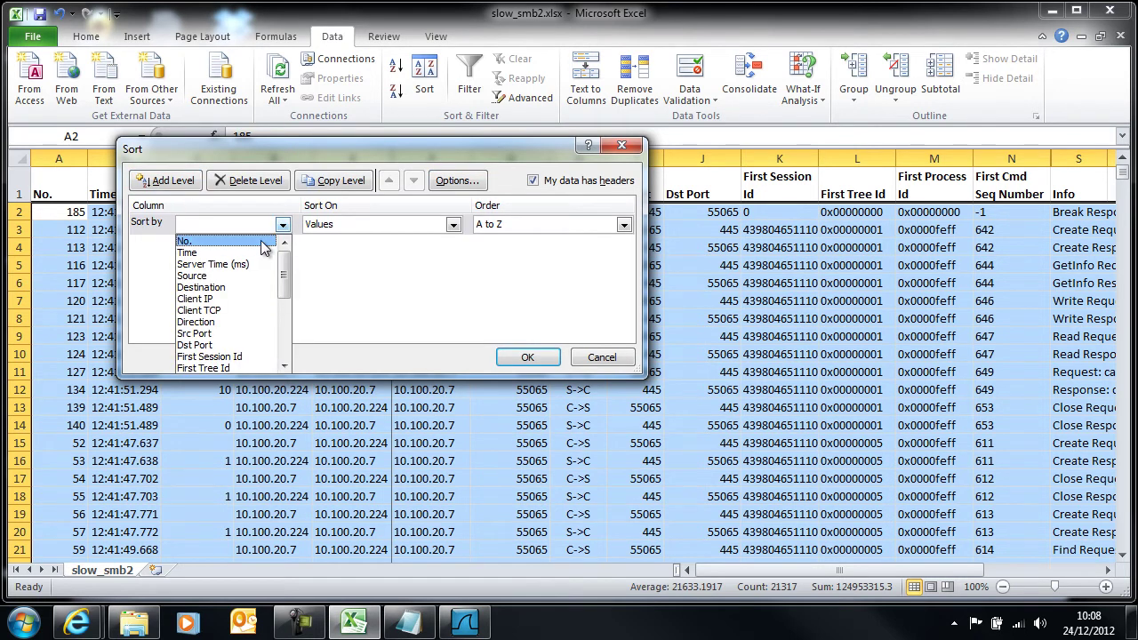
click(260, 242)
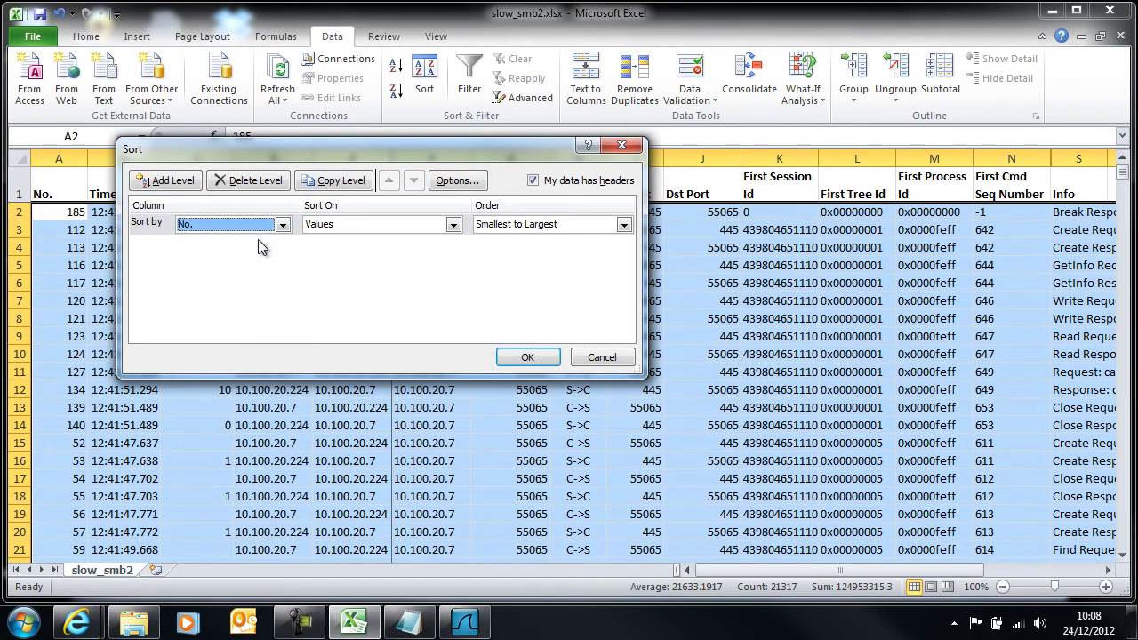
click(514, 357)
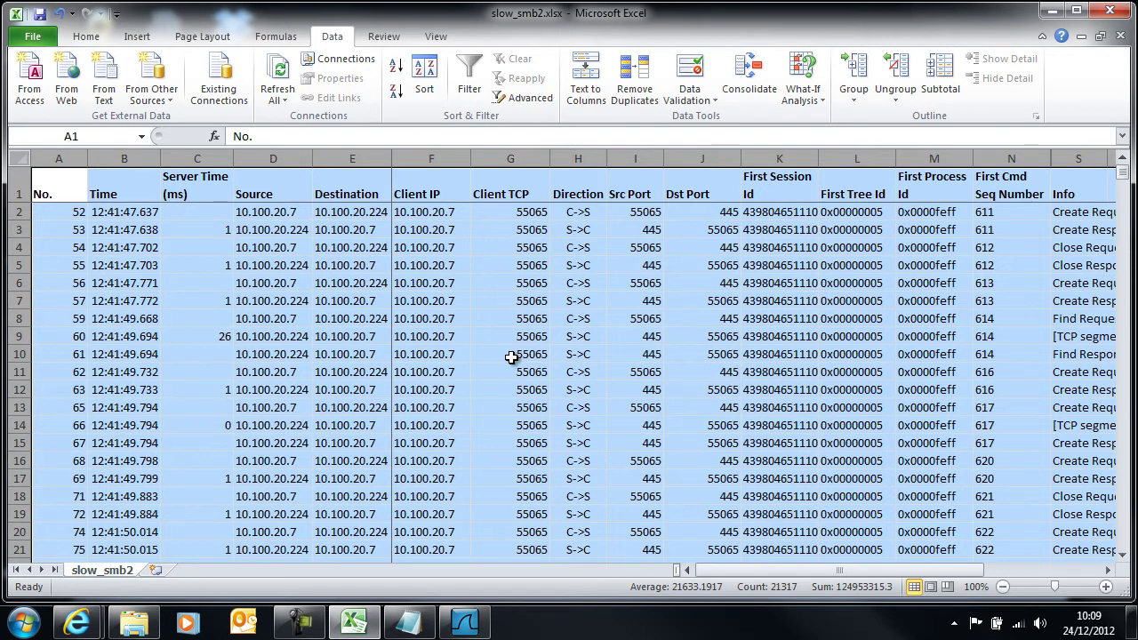
click(490, 286)
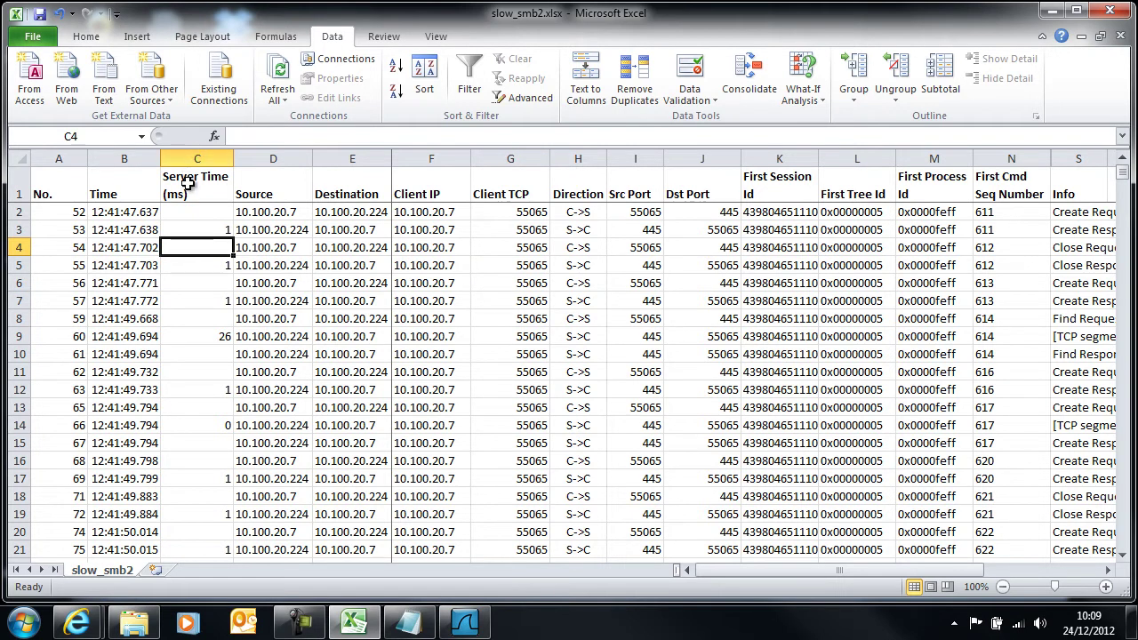
click(130, 300)
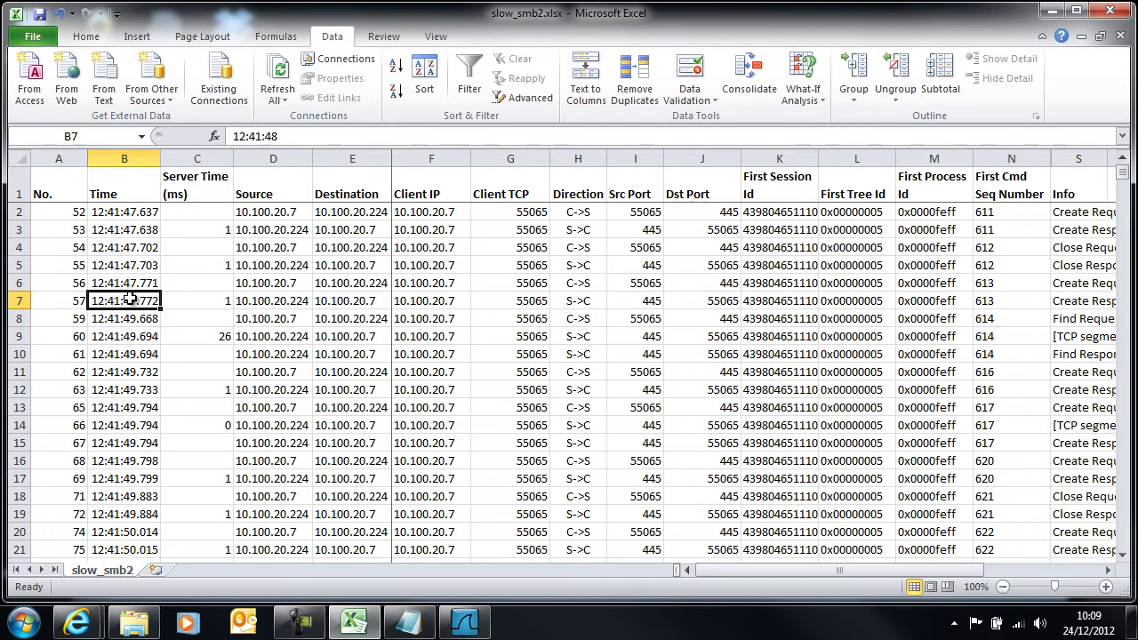
key(ctrl+Down)
key(Down)
key(Down)
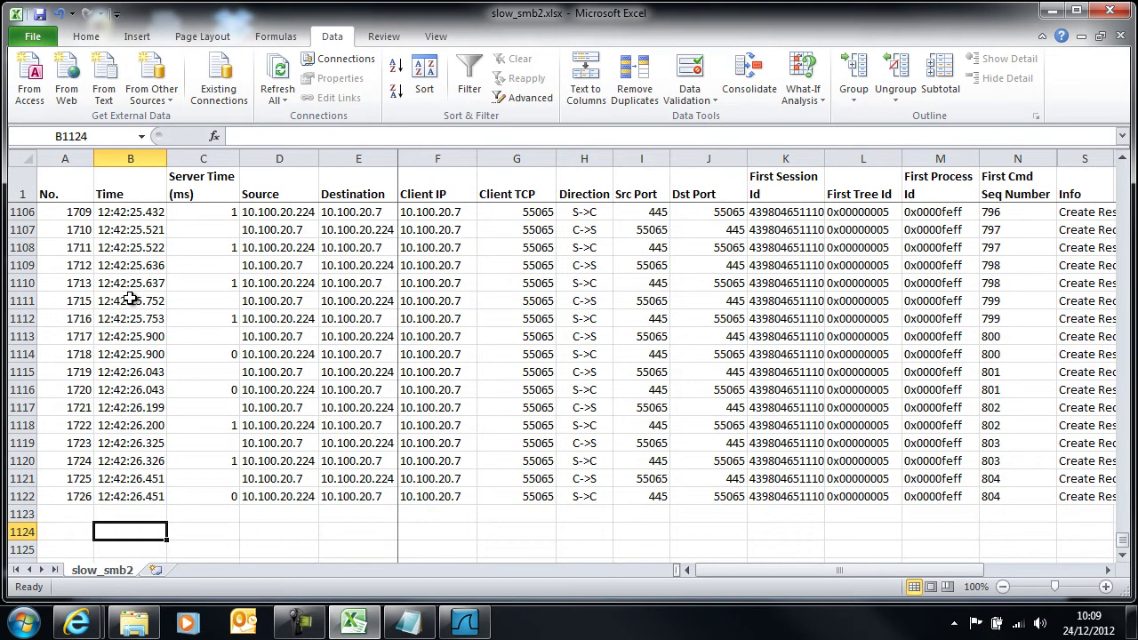
text(=)
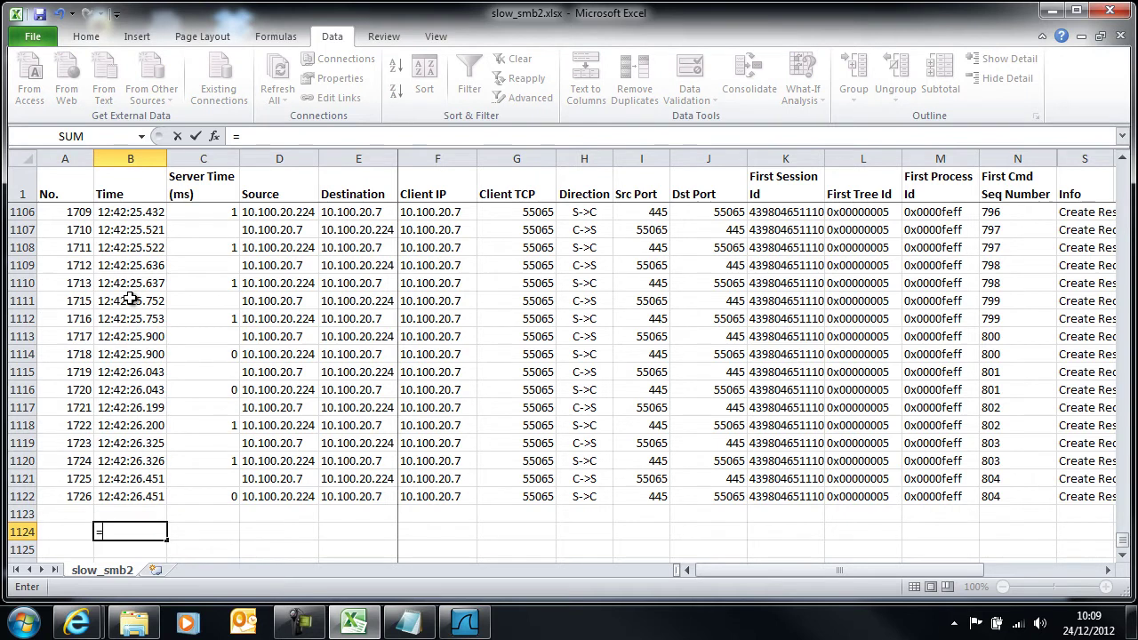
key(Escape)
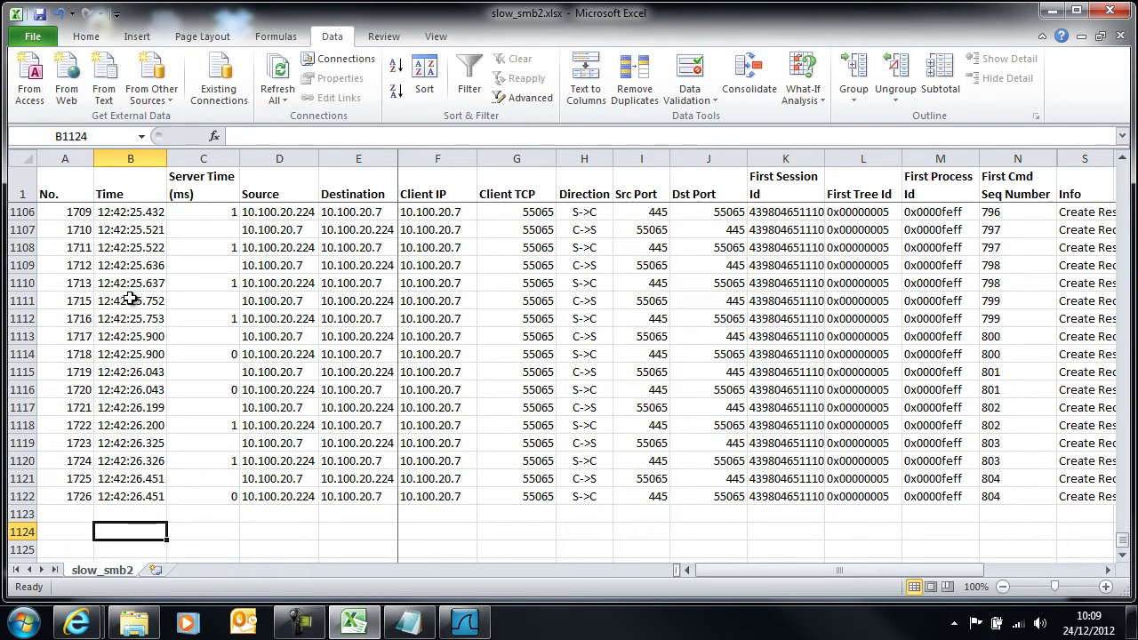
key(Right)
key(Right)
key(Right)
key(Right)
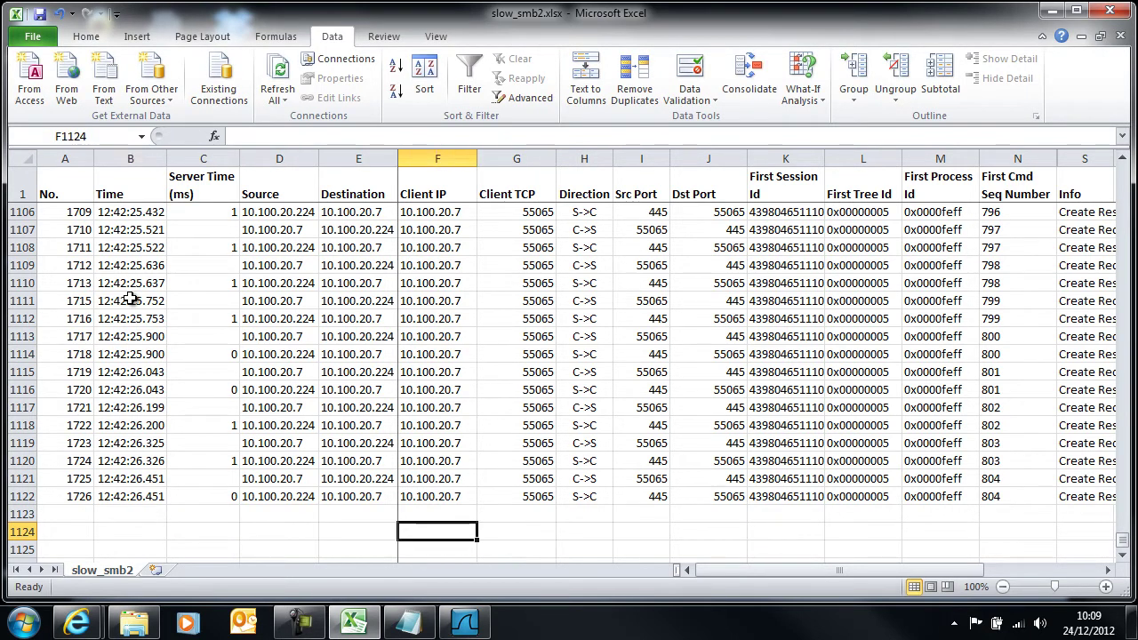
key(Right)
key(Right)
key(Right)
key(Right)
key(Right)
key(Right)
key(Right)
key(Right)
key(Right)
key(Right)
key(Right)
key(Right)
key(Right)
key(Right)
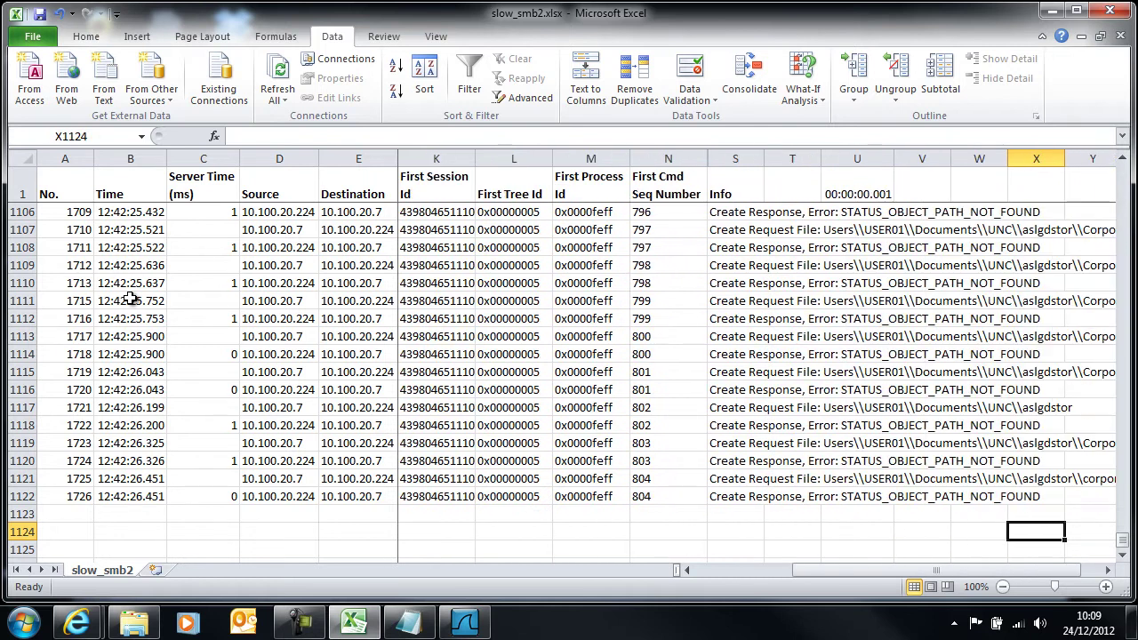
key(Up)
key(Up)
key(Up)
key(Up)
key(Up)
key(Up)
key(Up)
key(Up)
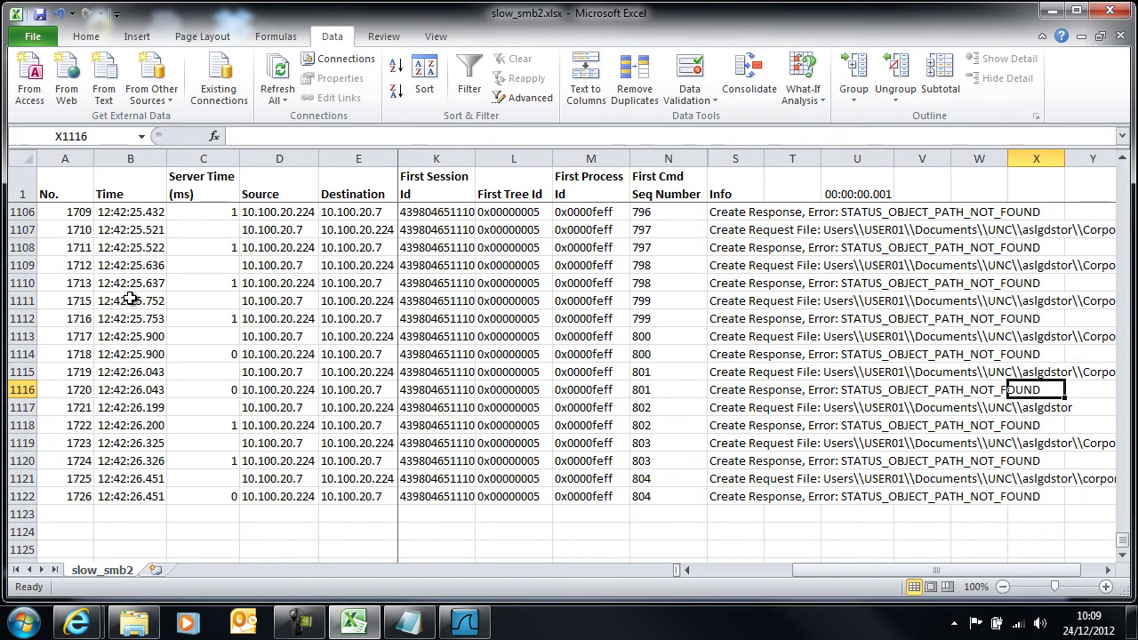
key(Left)
key(Left)
key(Left)
key(Left)
key(Page_Up)
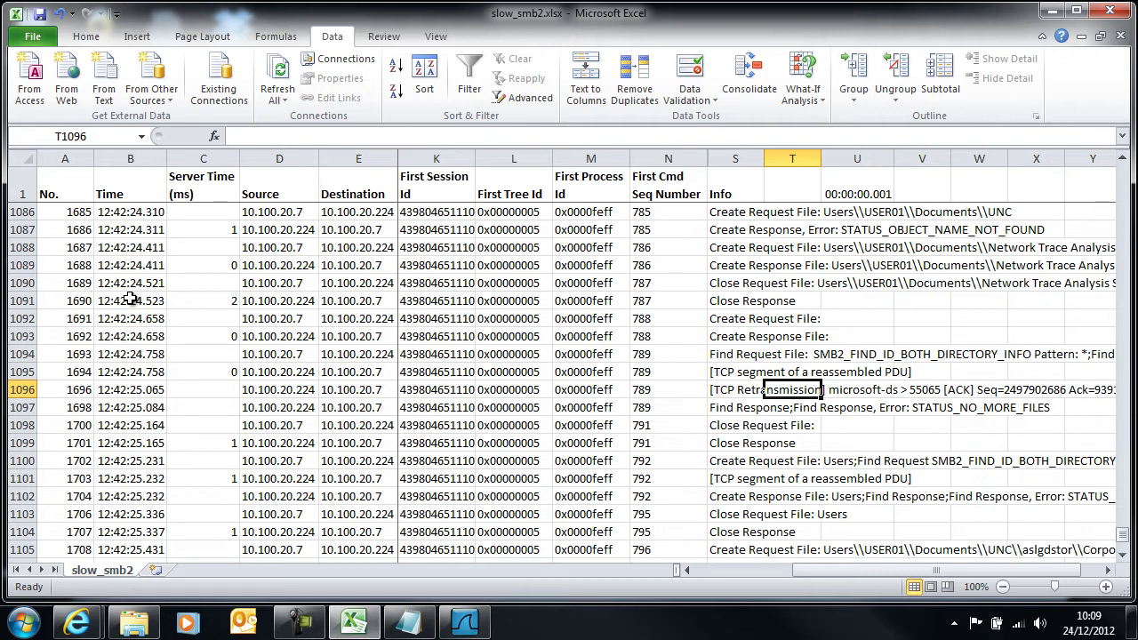
key(Page_Up)
key(Page_Up)
key(Page_Up)
key(Page_Up)
key(Page_Up)
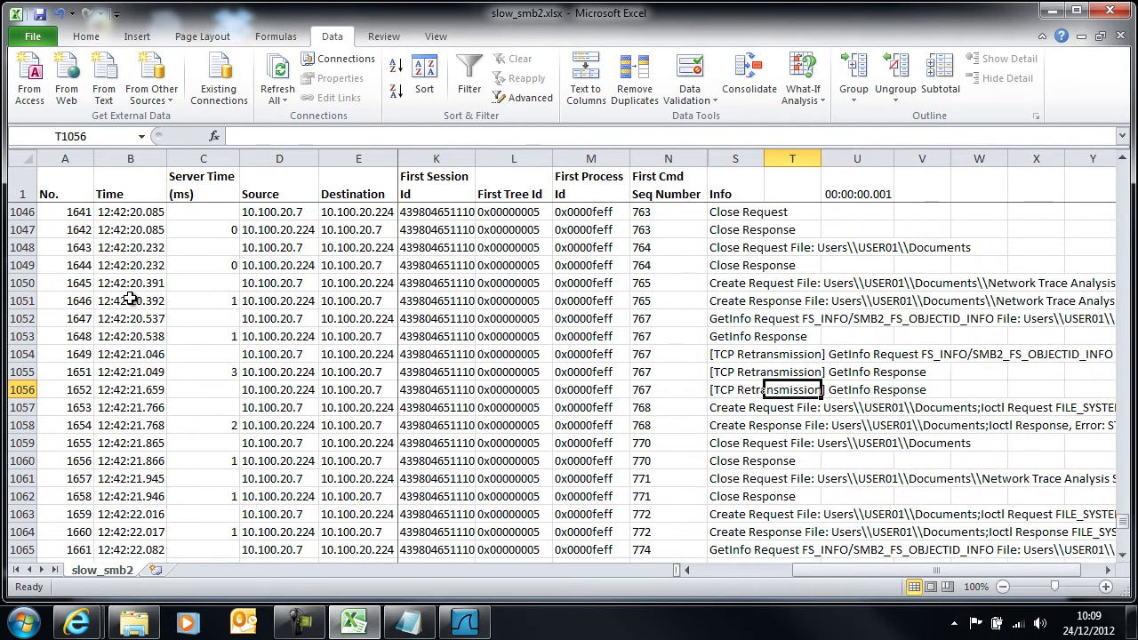
key(Page_Up)
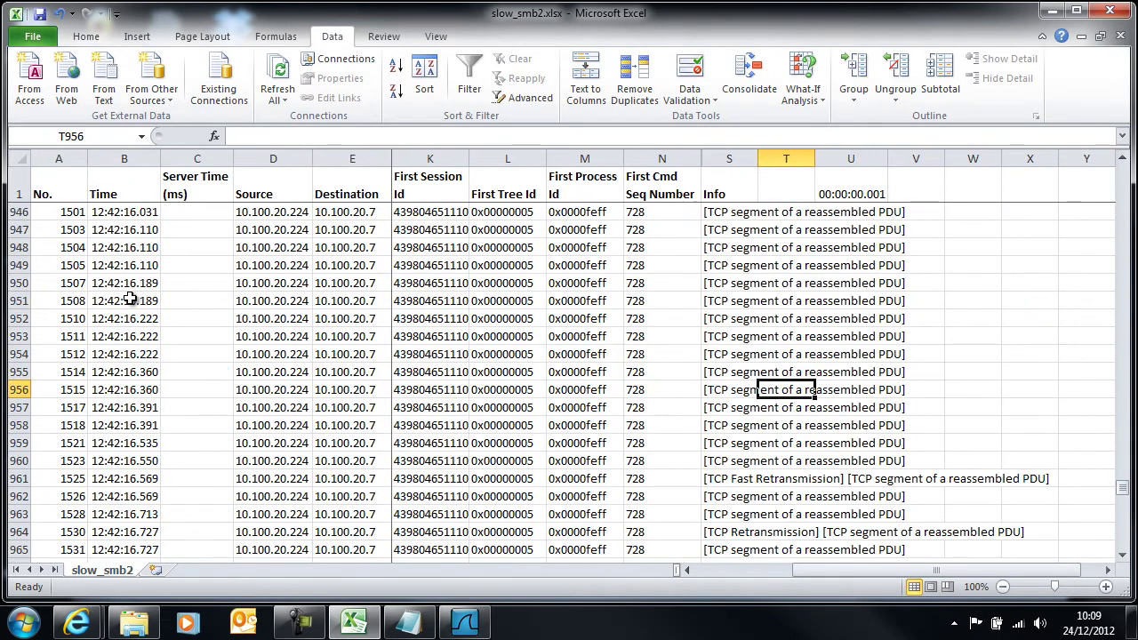
key(Page_Down)
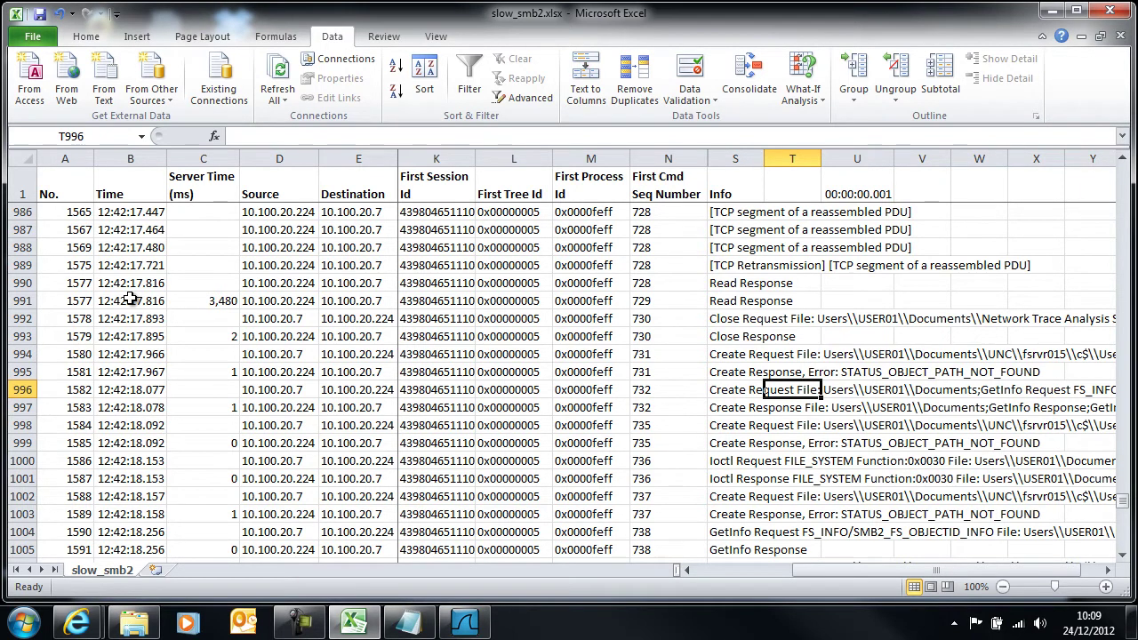
click(208, 300)
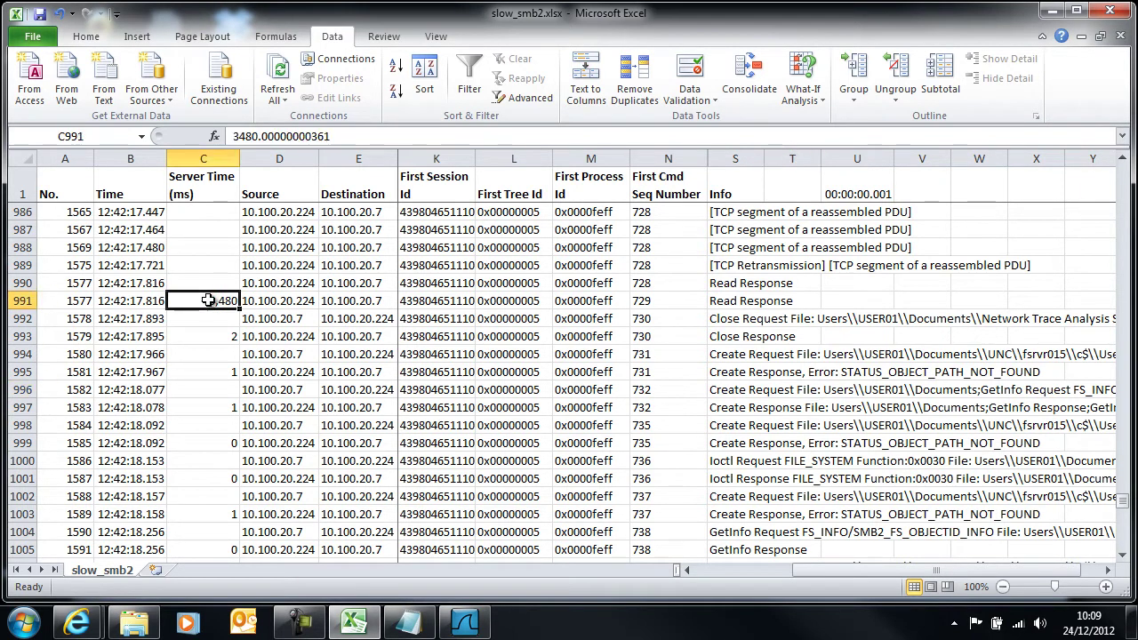
drag(208, 301, 515, 312)
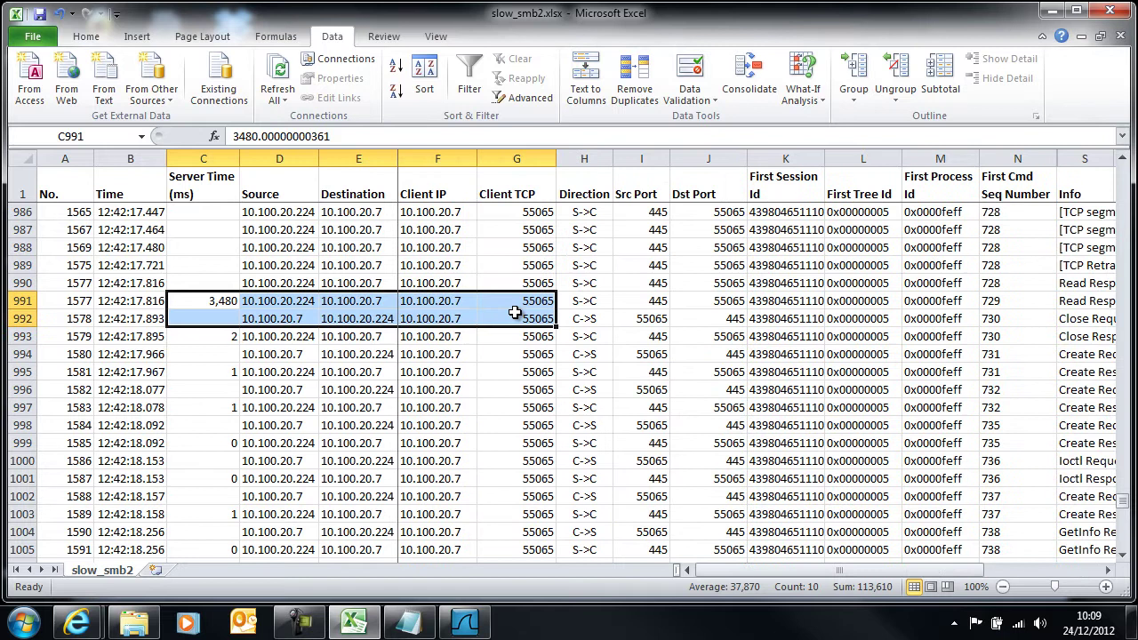
click(223, 300)
key(Right)
key(Right)
key(Right)
key(Right)
key(Right)
key(Right)
key(Right)
key(Right)
key(Right)
key(Right)
key(Right)
key(Right)
key(Right)
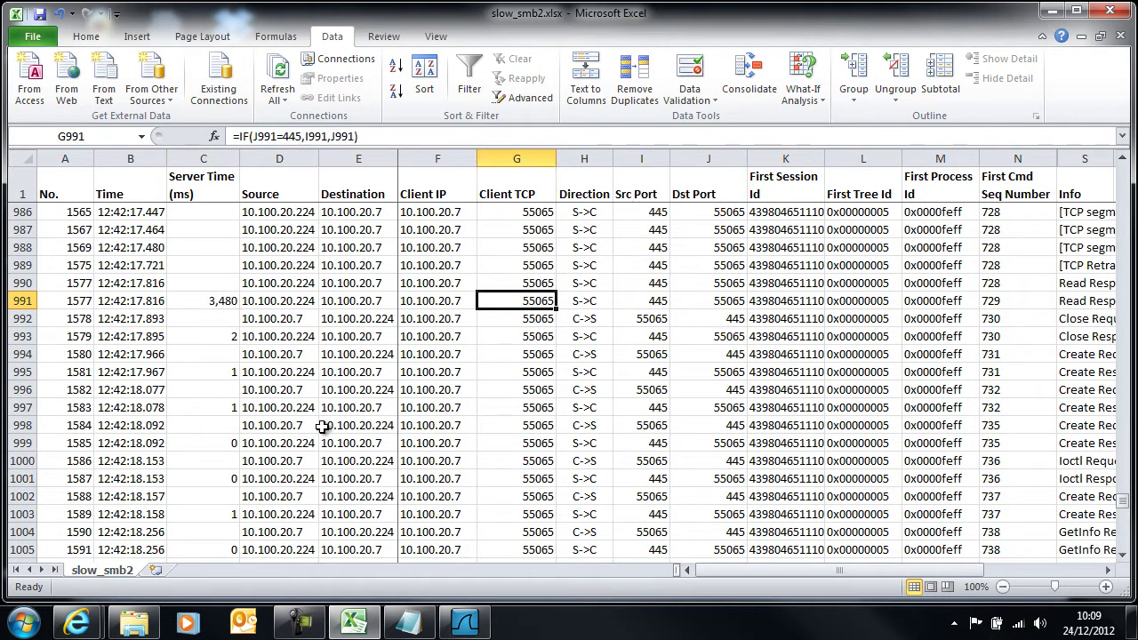
key(Right)
key(Left)
key(Left)
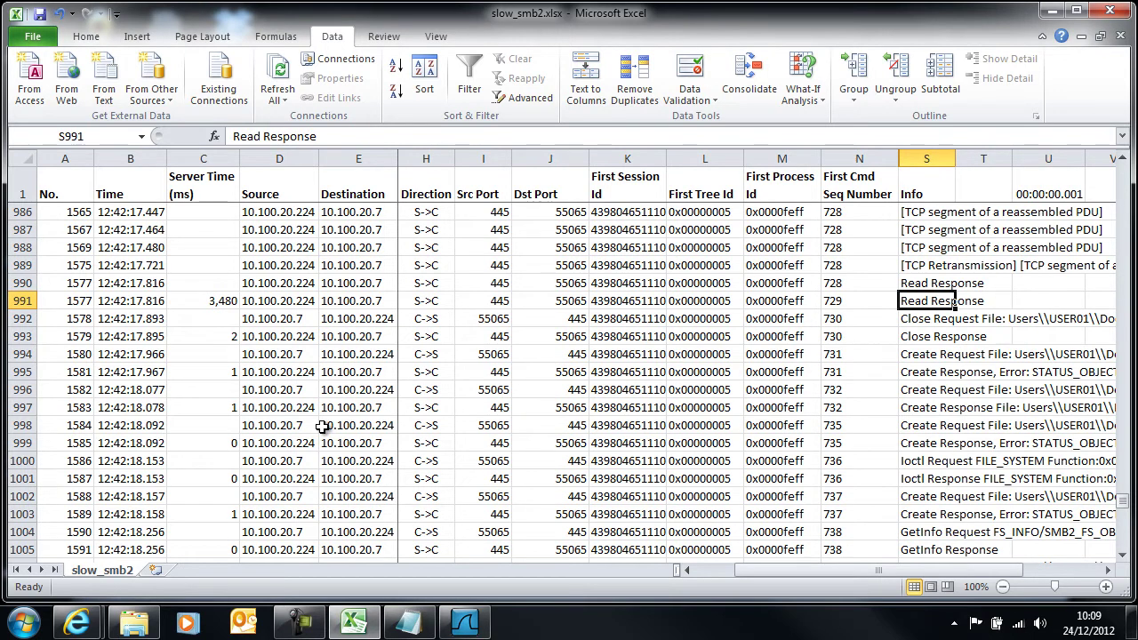
key(Left)
key(Left)
key(Left)
key(Left)
key(Right)
key(Right)
key(Right)
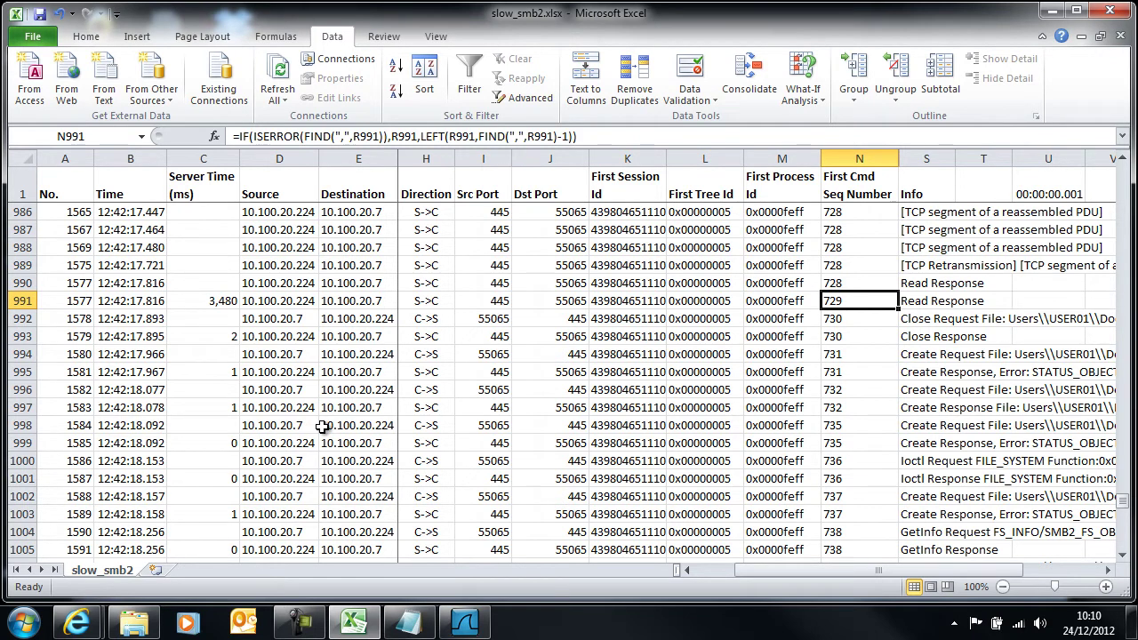
click(844, 158)
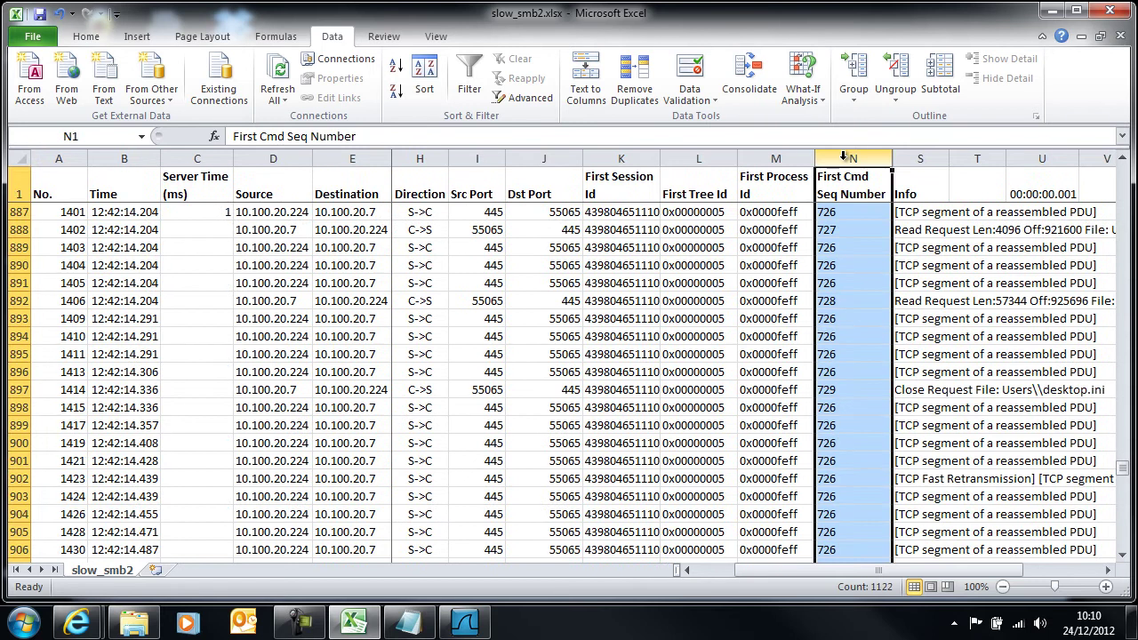
Turn on filtering and keep only First Cmd Seq Number 729, leaving packets 1414 and 1577.
click(20, 159)
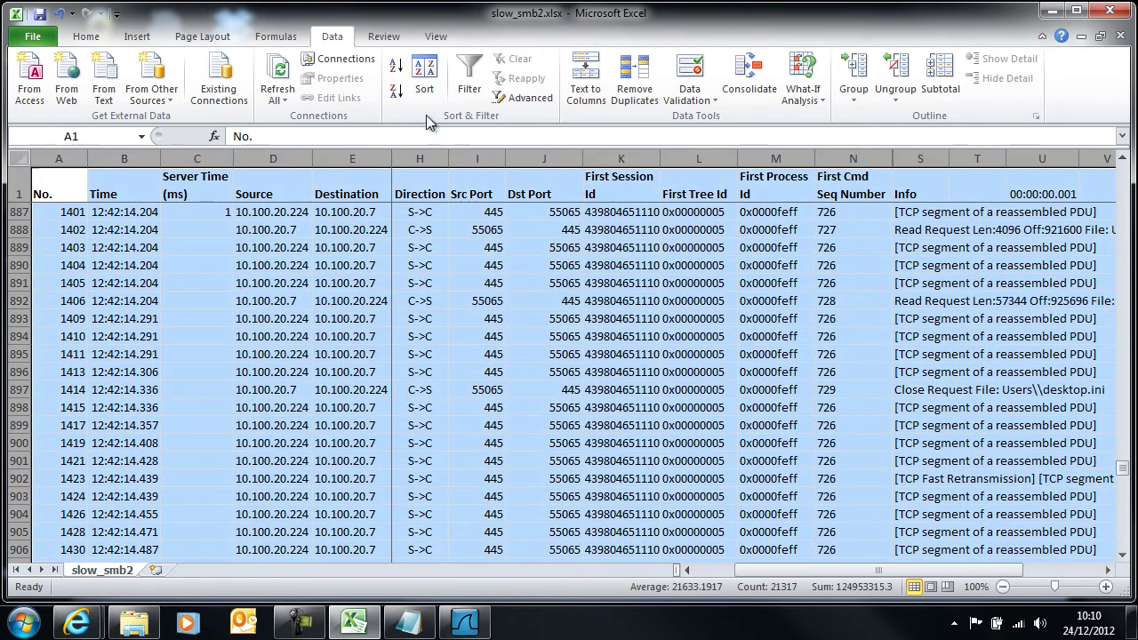
click(465, 89)
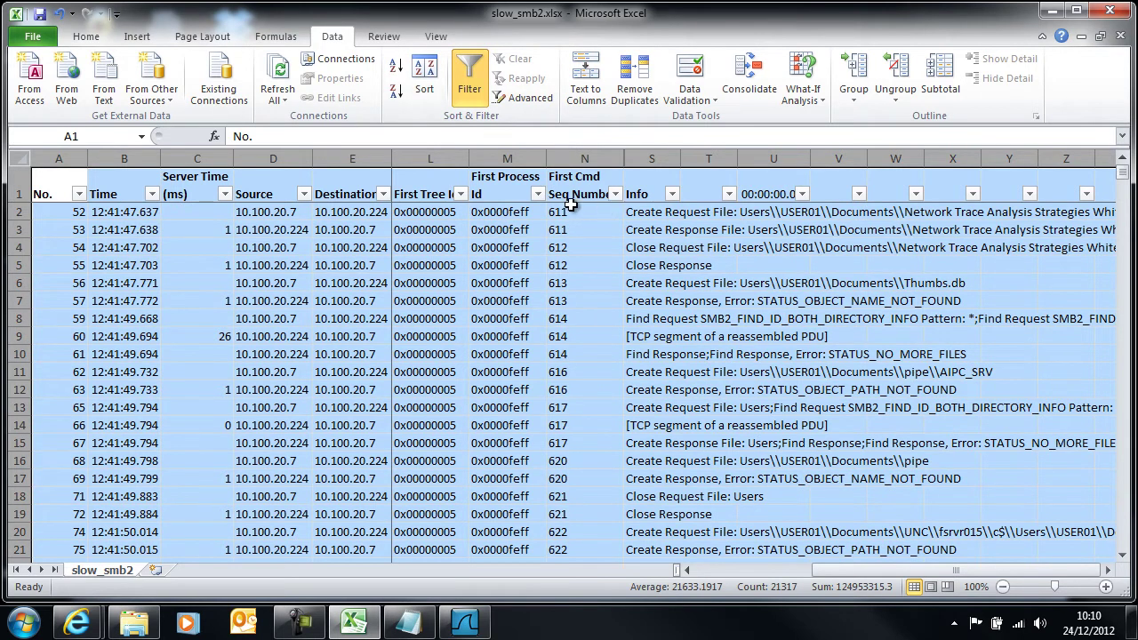
click(615, 193)
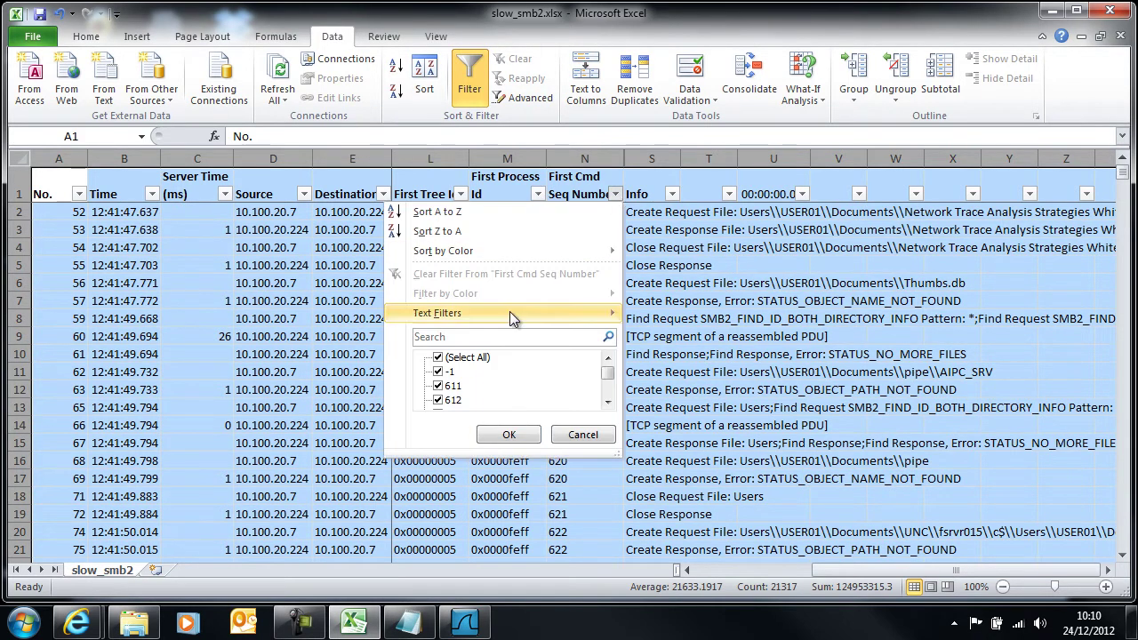
click(437, 356)
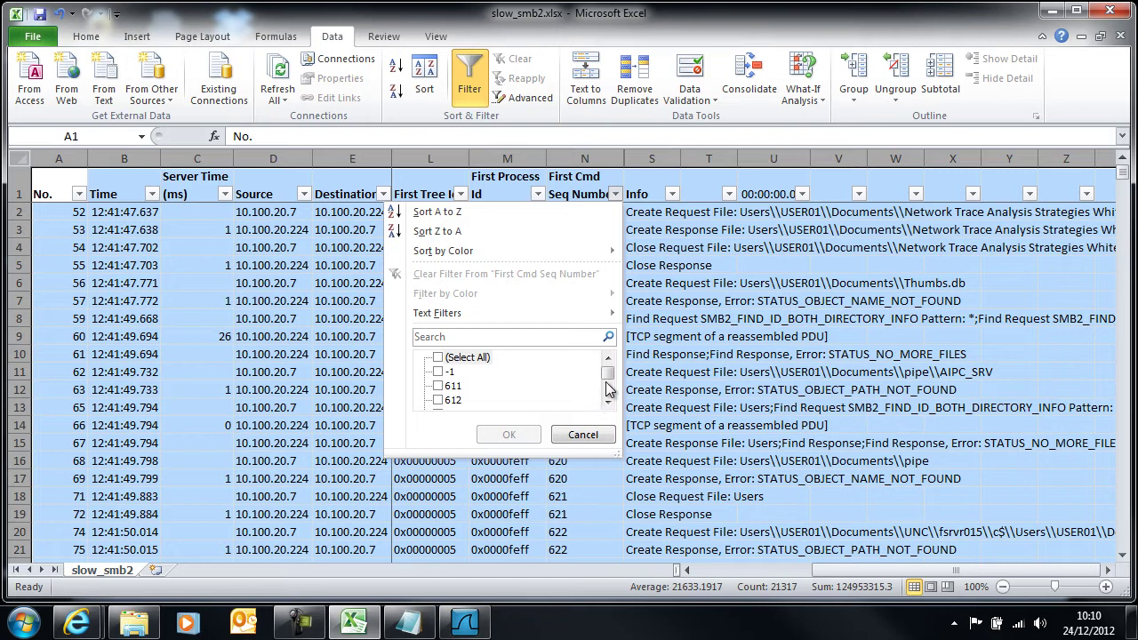
mouse_move(608, 375)
mouse_down()
mouse_move(609, 413)
mouse_move(609, 397)
mouse_up()
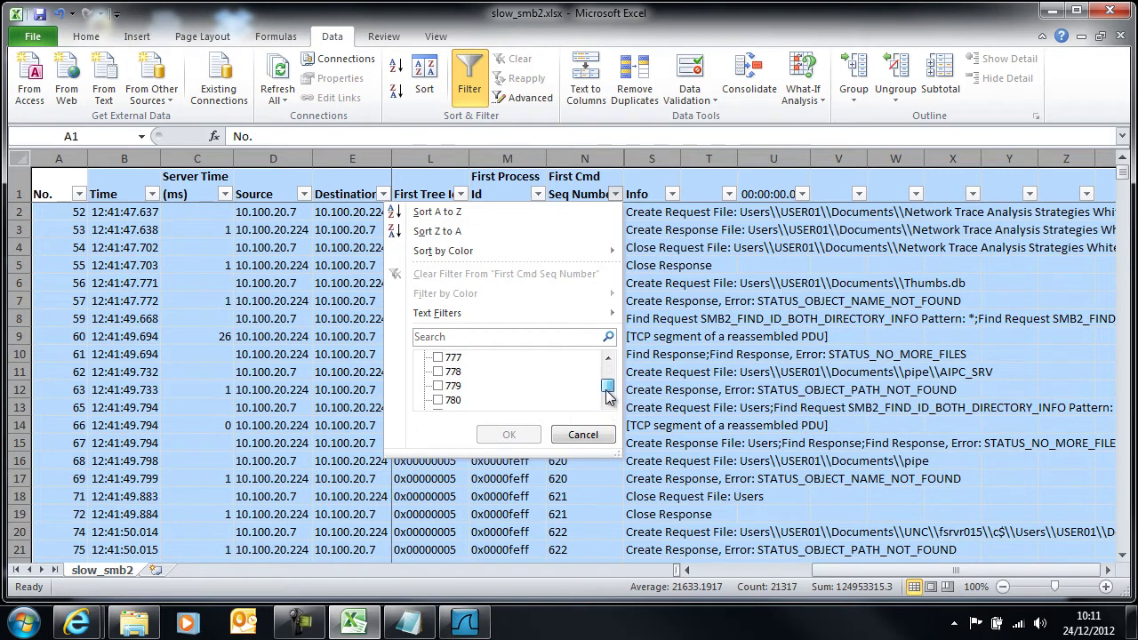
scroll(608, 372, up, 5)
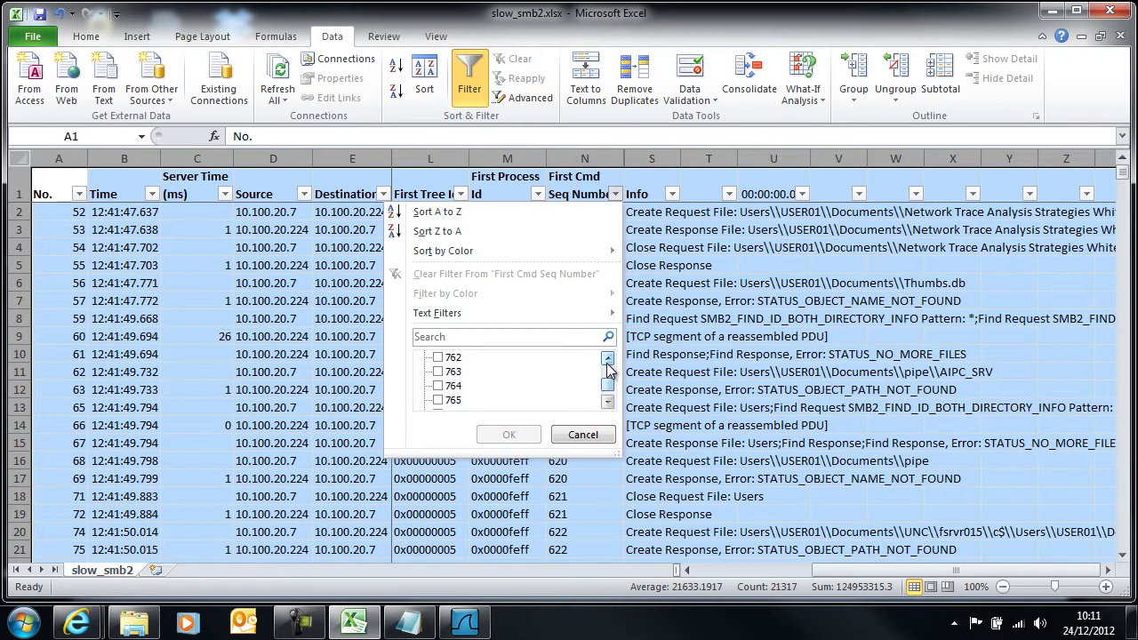
scroll(608, 371, up, 6)
scroll(608, 371, up, 6)
click(438, 401)
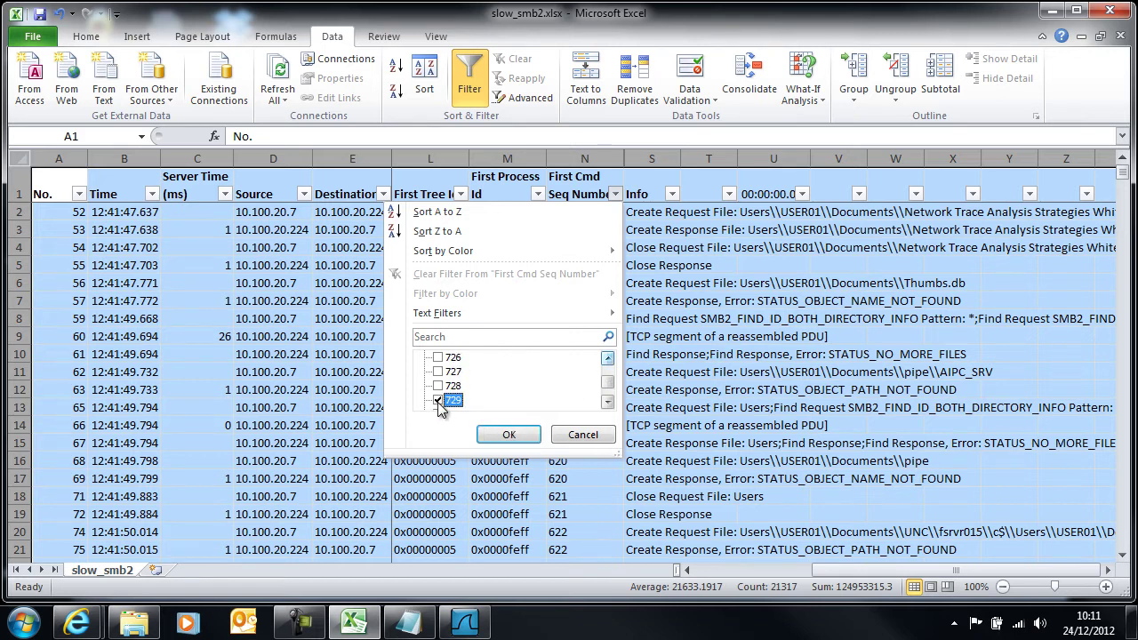
click(503, 435)
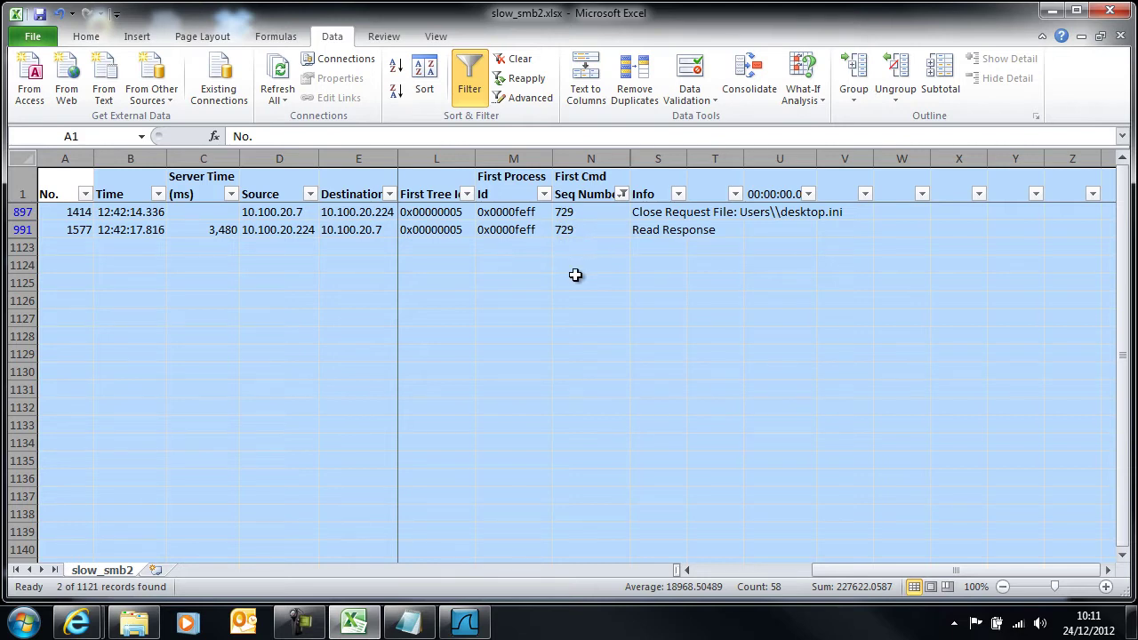
Copy row 897's Close Request Info into row 991 and change 'Request' to 'Response'.
click(650, 213)
key(ctrl+c)
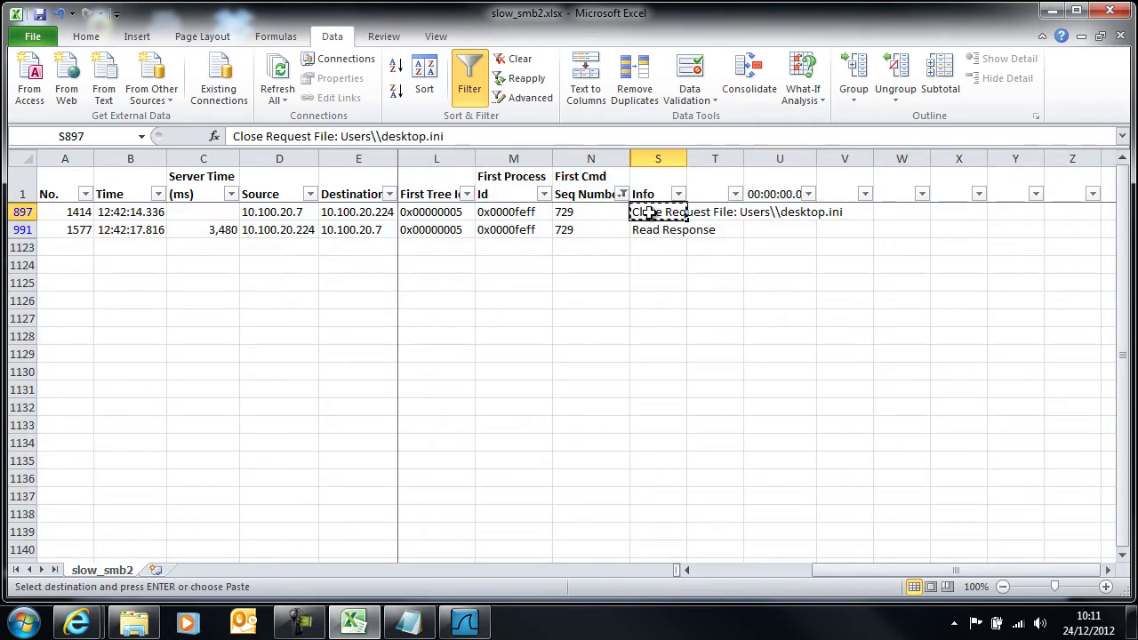
click(647, 229)
key(ctrl+v)
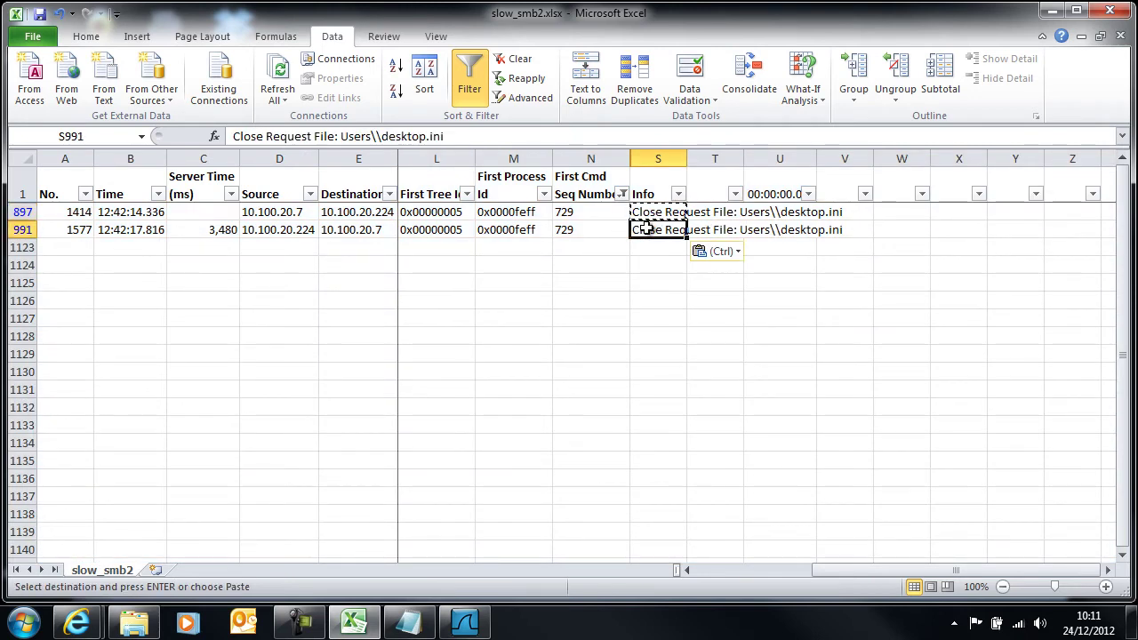
click(315, 136)
key(BackSpace)
key(BackSpace)
key(BackSpace)
key(BackSpace)
key(BackSpace)
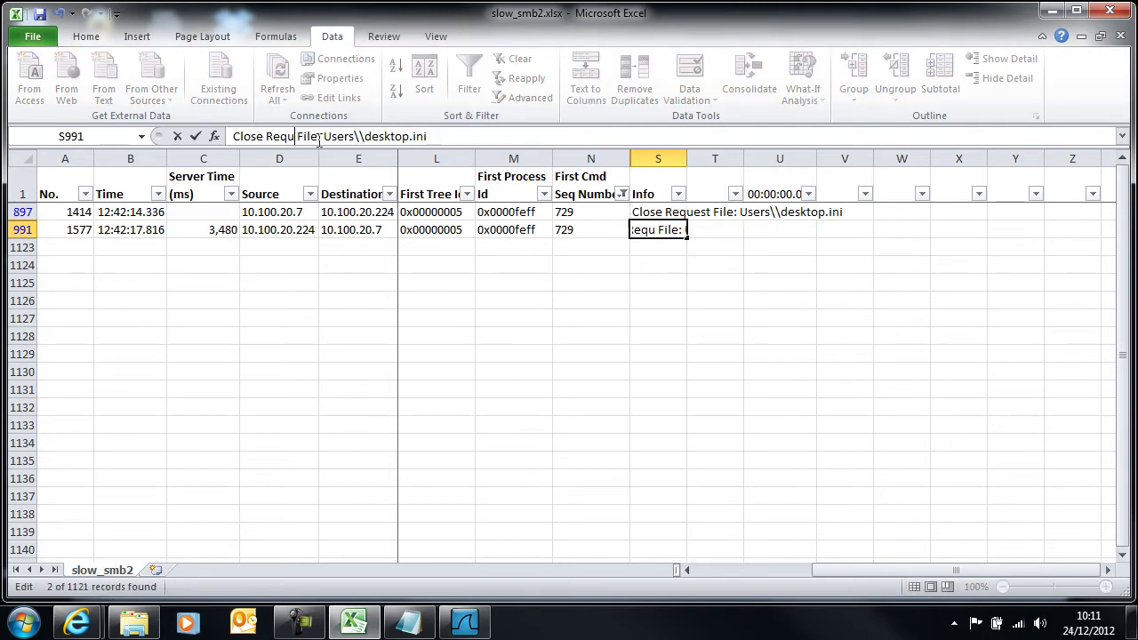
text(sponse)
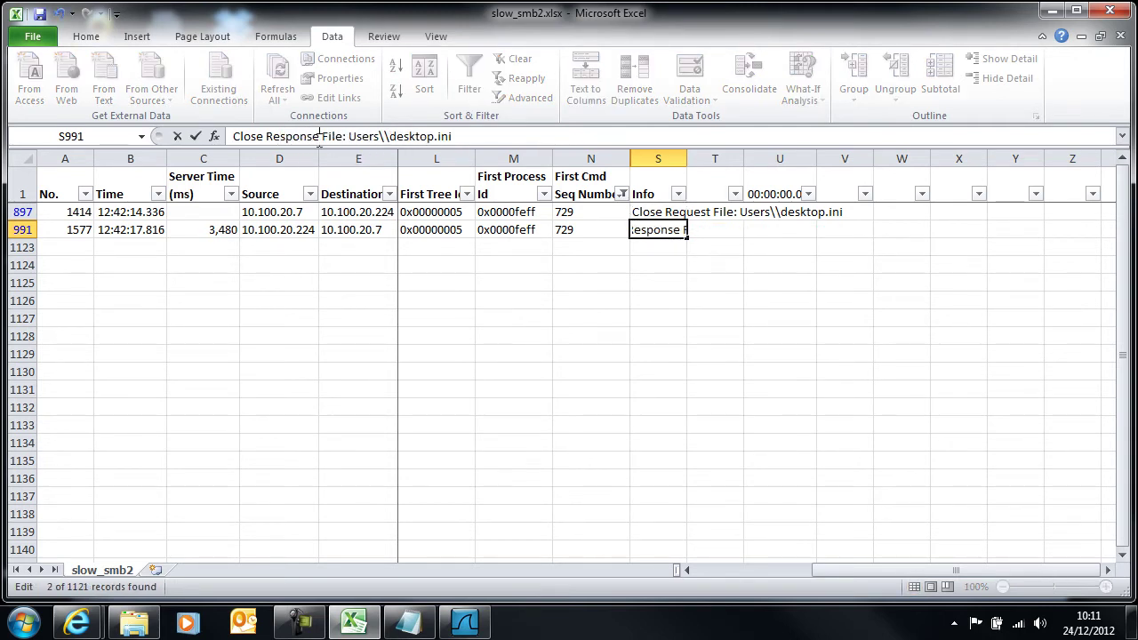
key(Return)
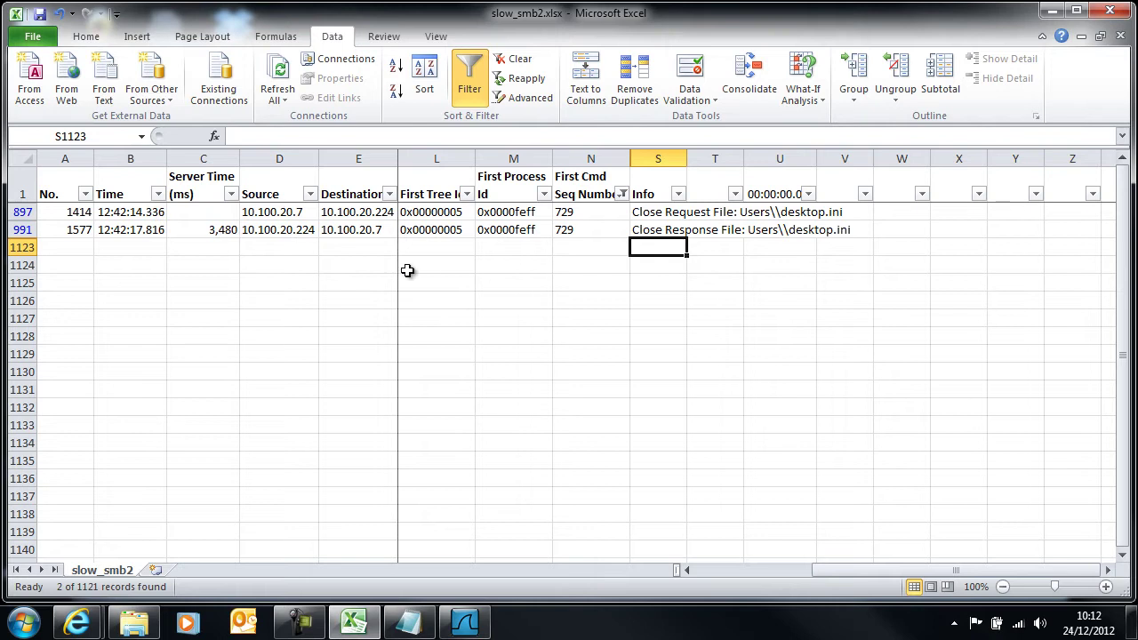
Clear the First Cmd Seq Number filter so every trace row shows again.
click(622, 194)
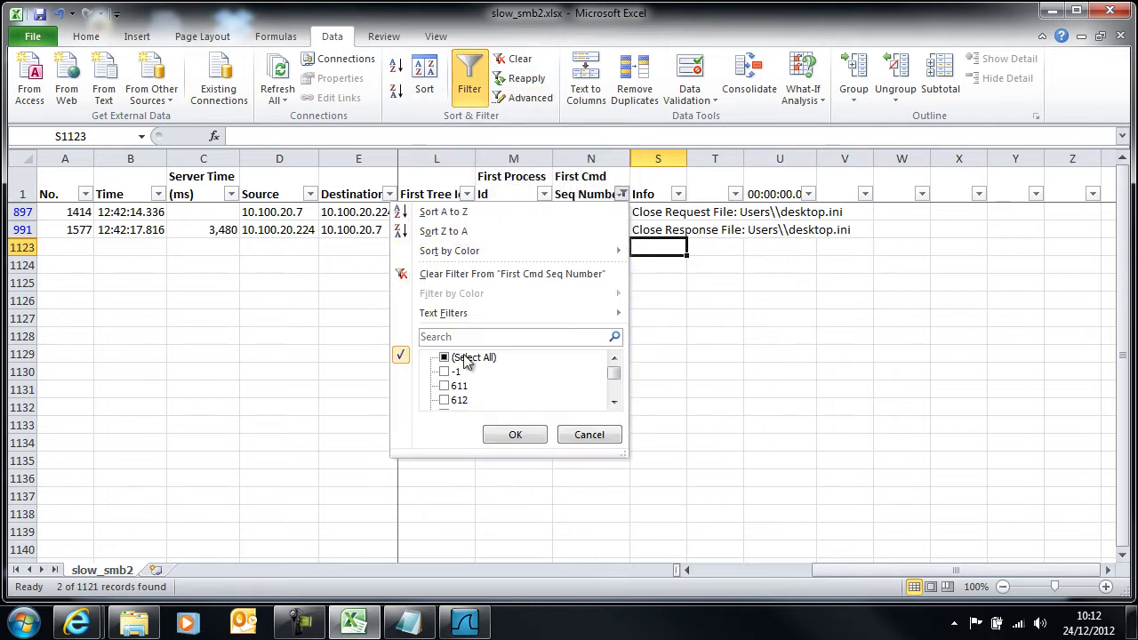
click(445, 359)
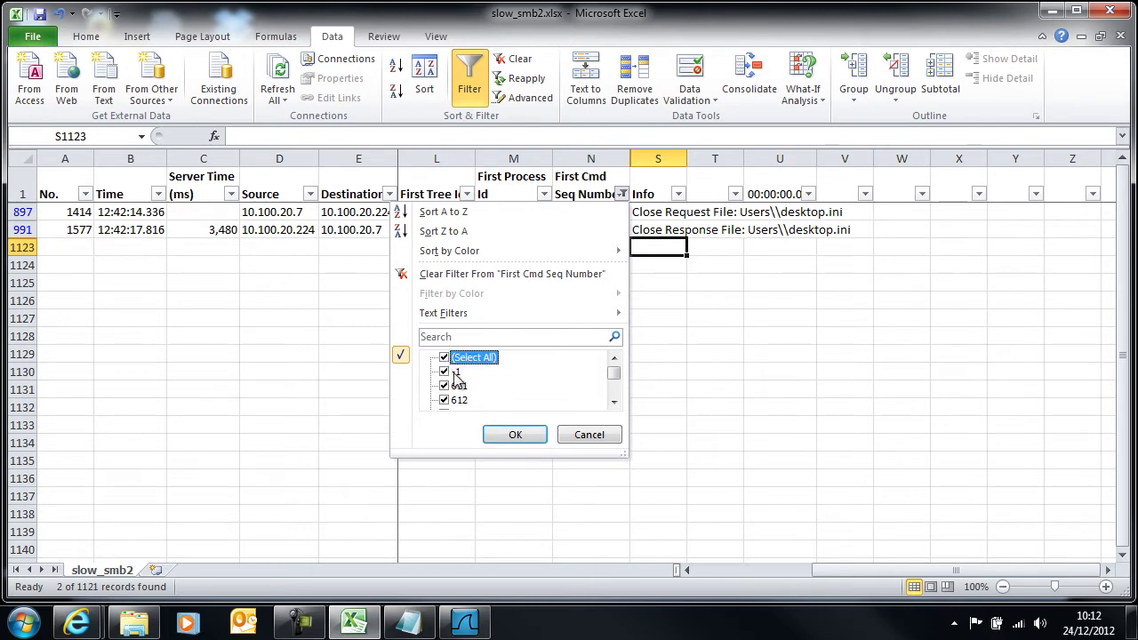
click(507, 434)
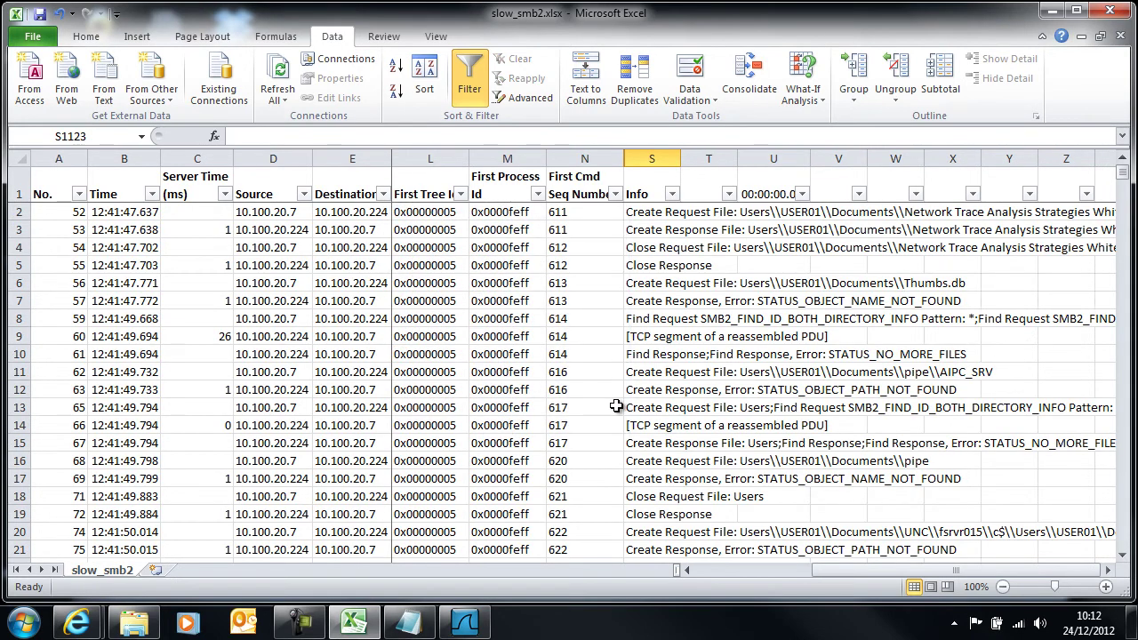
click(617, 407)
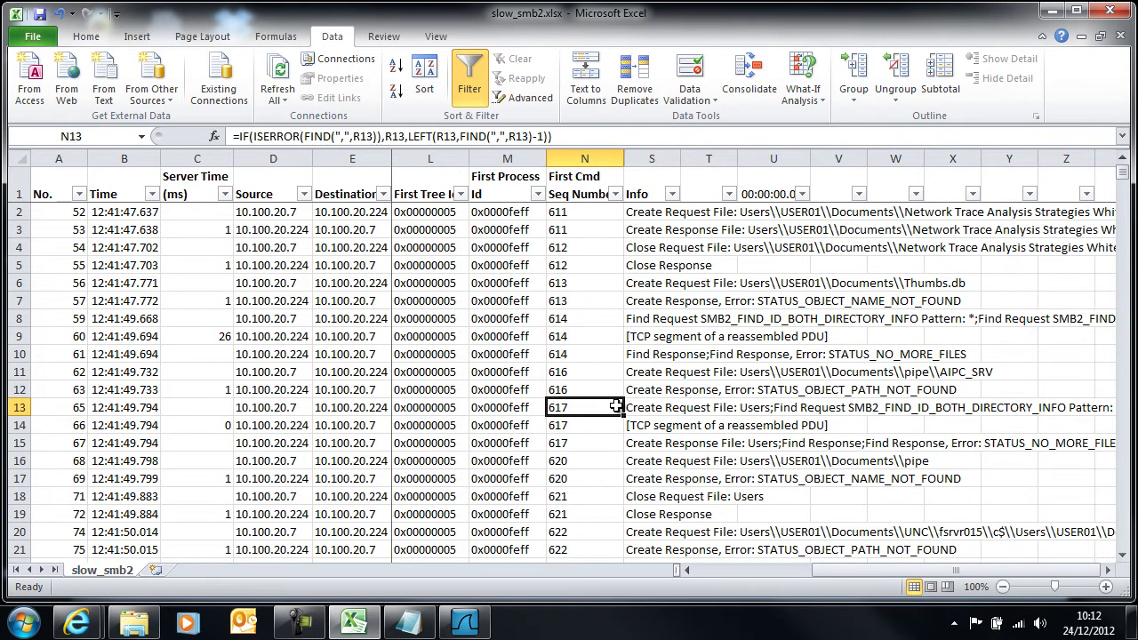
Search the First Cmd Seq Number column for 729 to reach row 897.
click(592, 158)
key(ctrl+f)
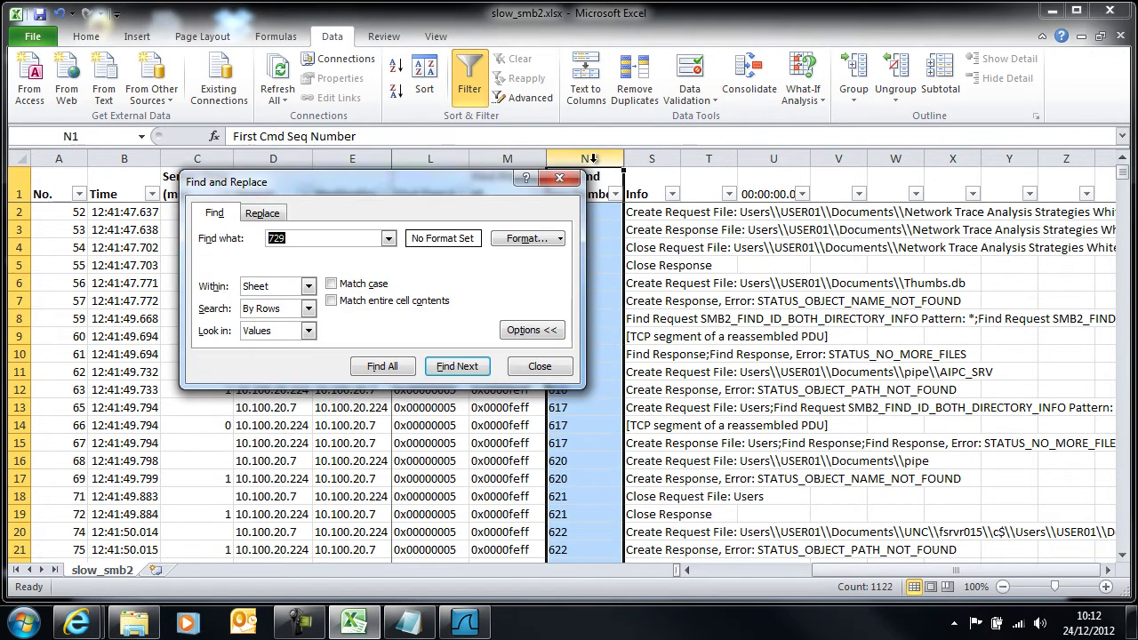
text(729)
key(Return)
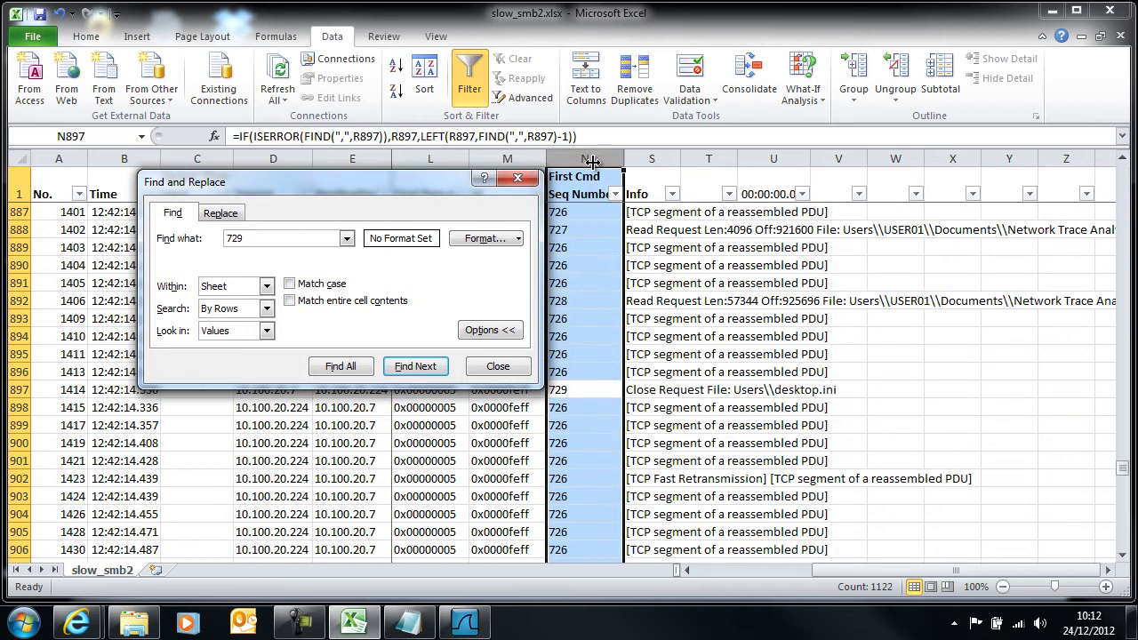
click(703, 391)
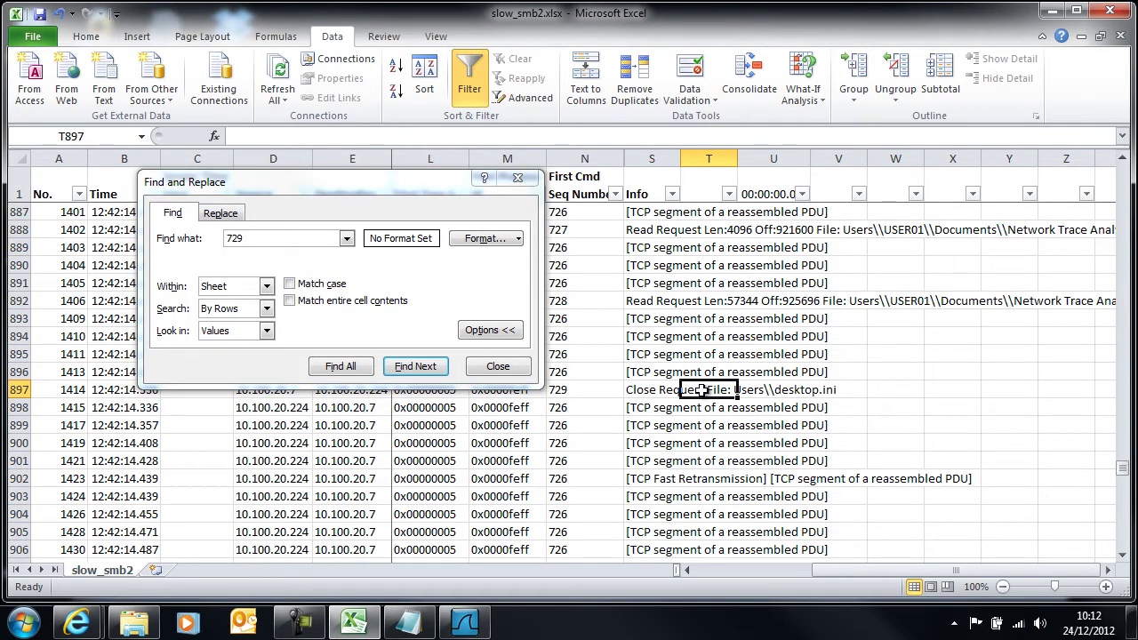
click(521, 367)
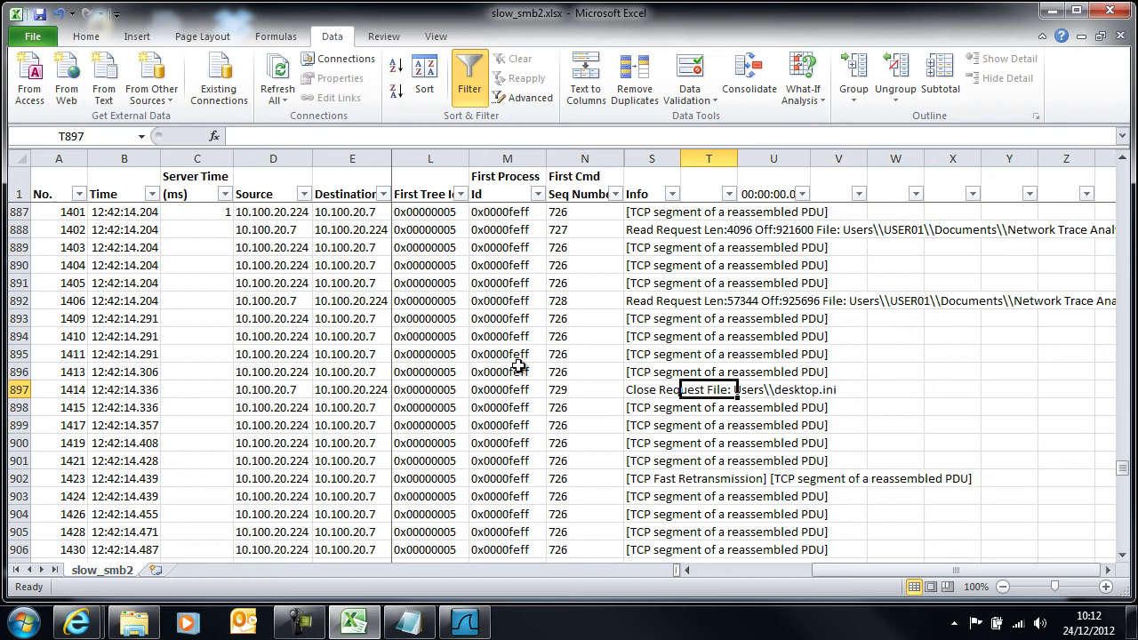
Move down the Info column past the seq 728 transfer rows to row 990, then pick row 991.
key(Right)
key(Right)
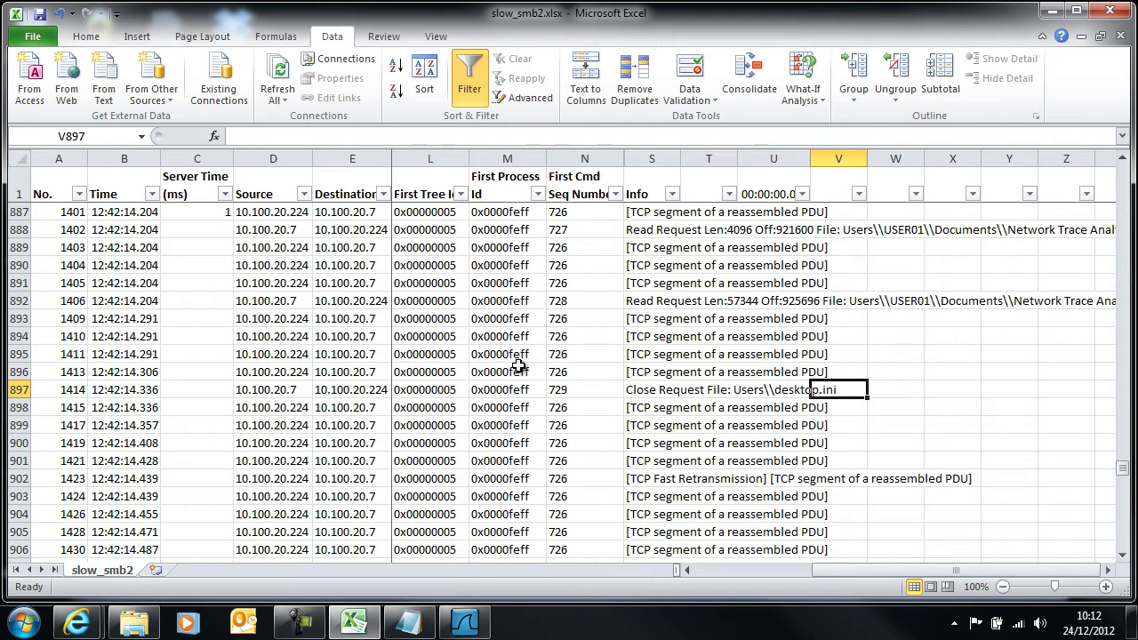
key(Left)
key(Left)
key(Left)
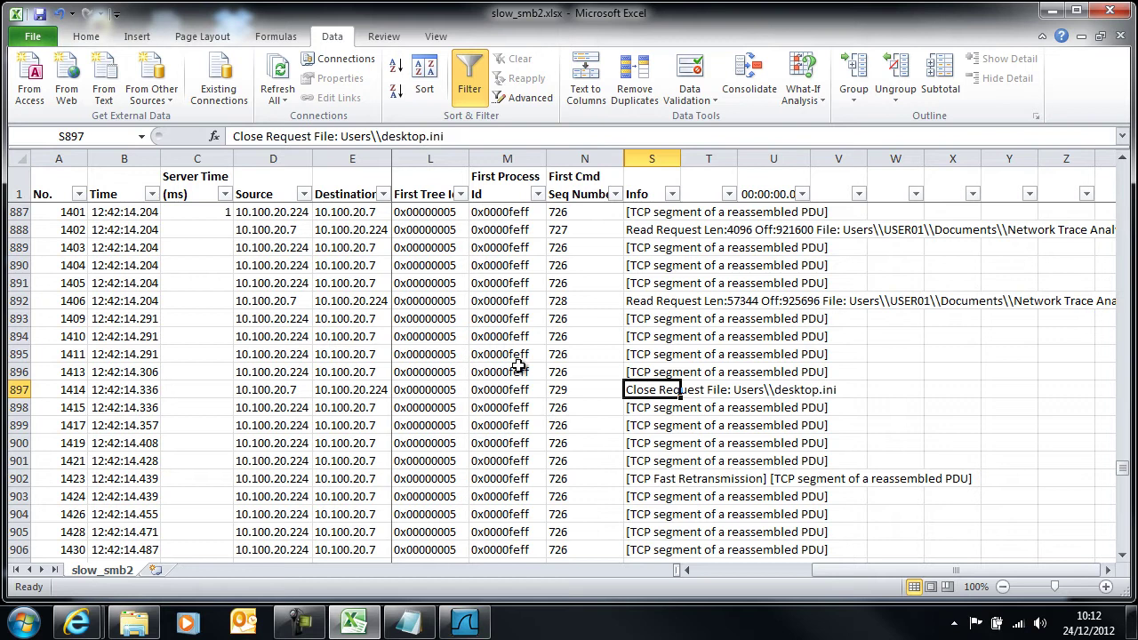
key(Down)
key(Down)
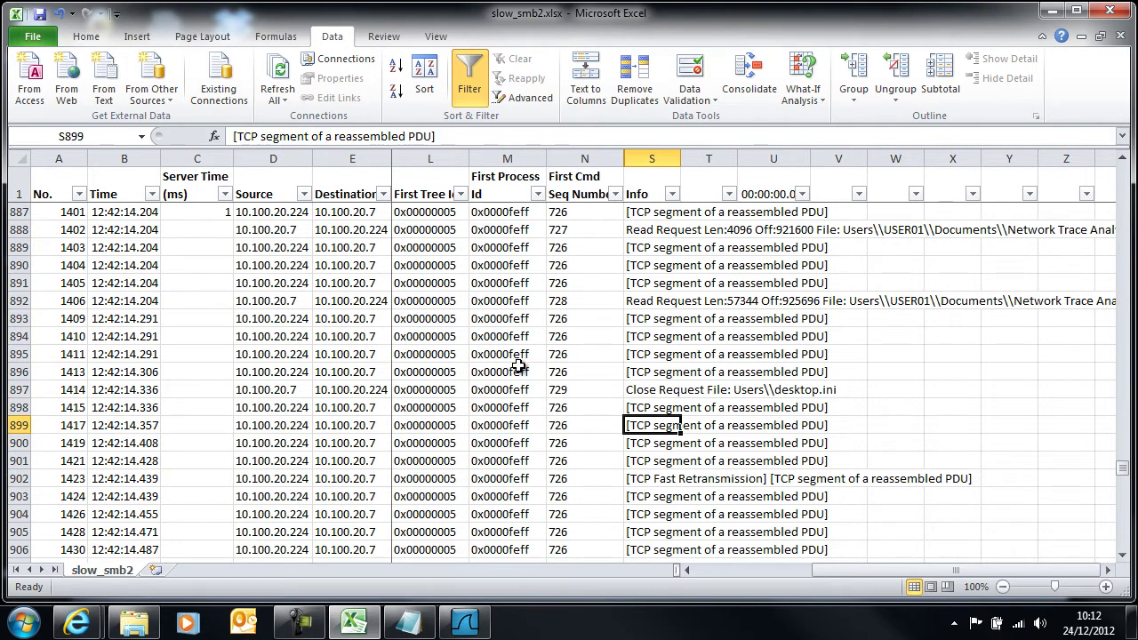
key(Down)
key(Down)
key(Down)
key(Down)
key(Down)
key(Down)
key(Down)
key(Down)
key(Down)
key(Down)
key(Down)
key(Down)
key(Down)
key(Down)
key(Down)
key(Down)
key(Down)
key(Down)
key(Down)
key(Down)
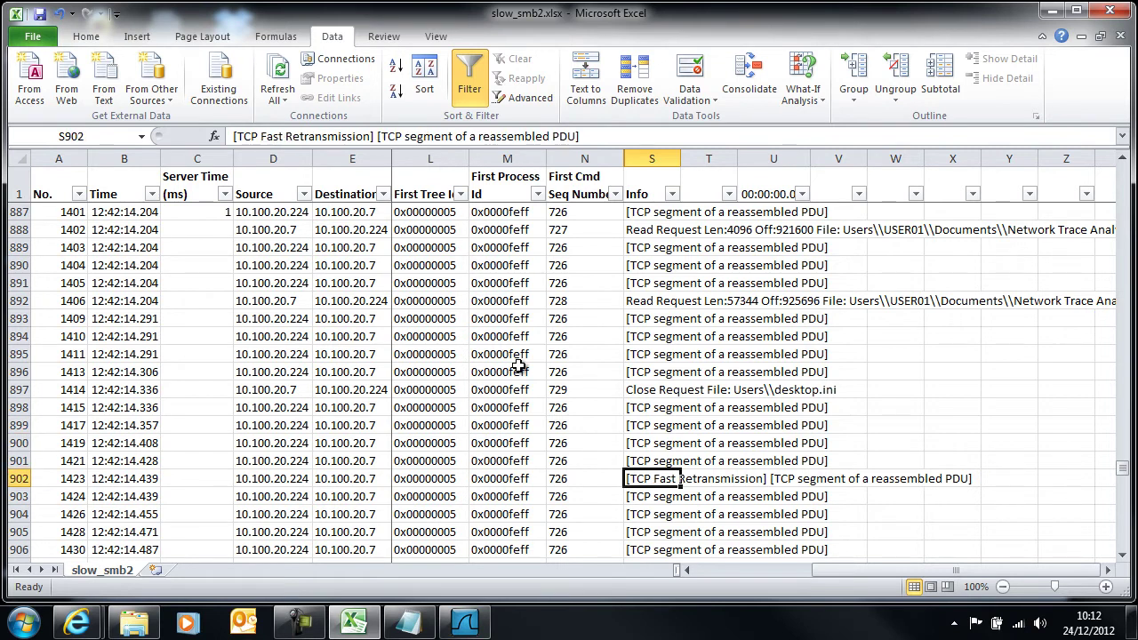
key(Down)
key(Down)
key(Down)
key(Down)
key(Down)
key(Down)
key(Down)
key(Down)
key(Down)
key(Down)
key(Down)
key(Down)
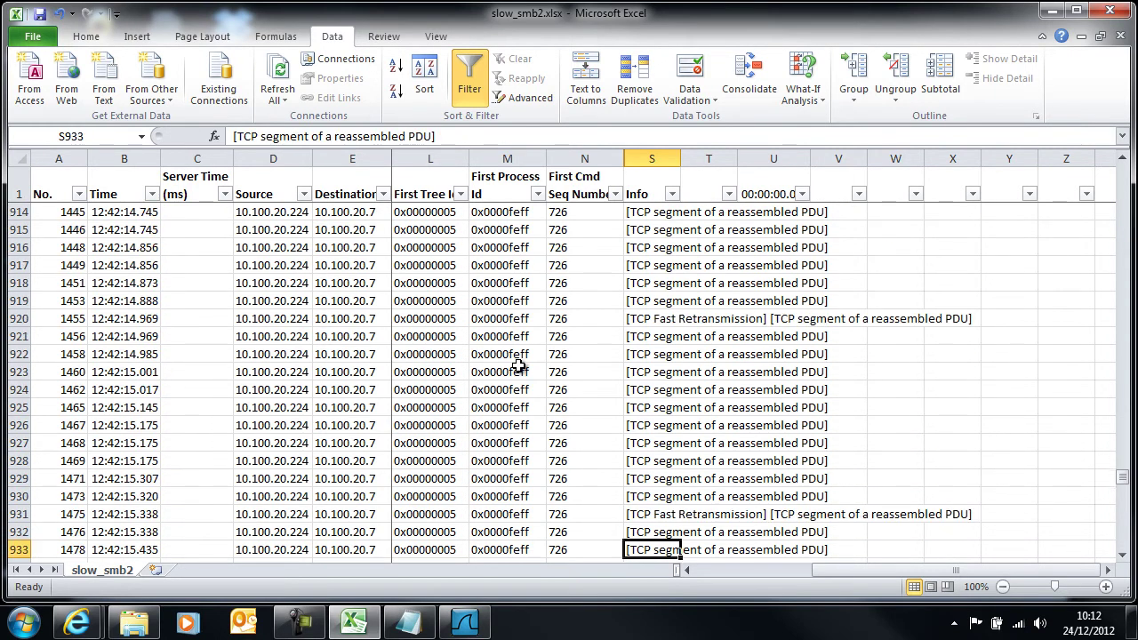
key(Down)
key(Down)
key(Down)
key(Down)
key(Down)
key(Down)
key(Down)
key(Down)
key(Down)
key(Down)
key(Down)
key(Down)
key(Down)
key(Down)
key(Down)
key(Down)
key(Down)
key(Down)
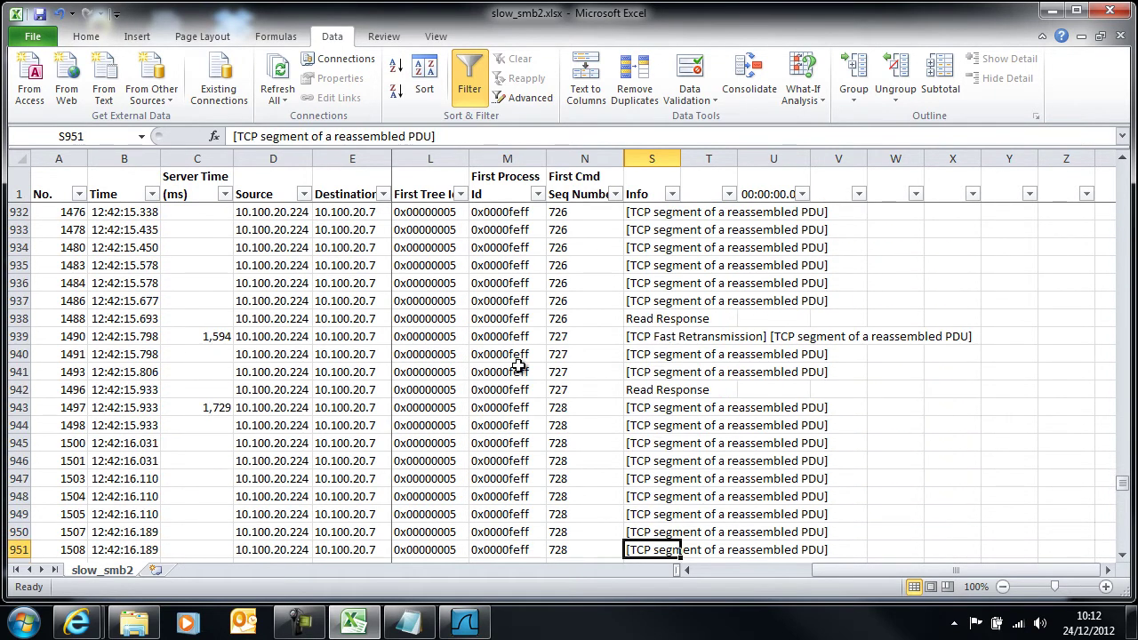
key(Down)
key(Down)
key(Down)
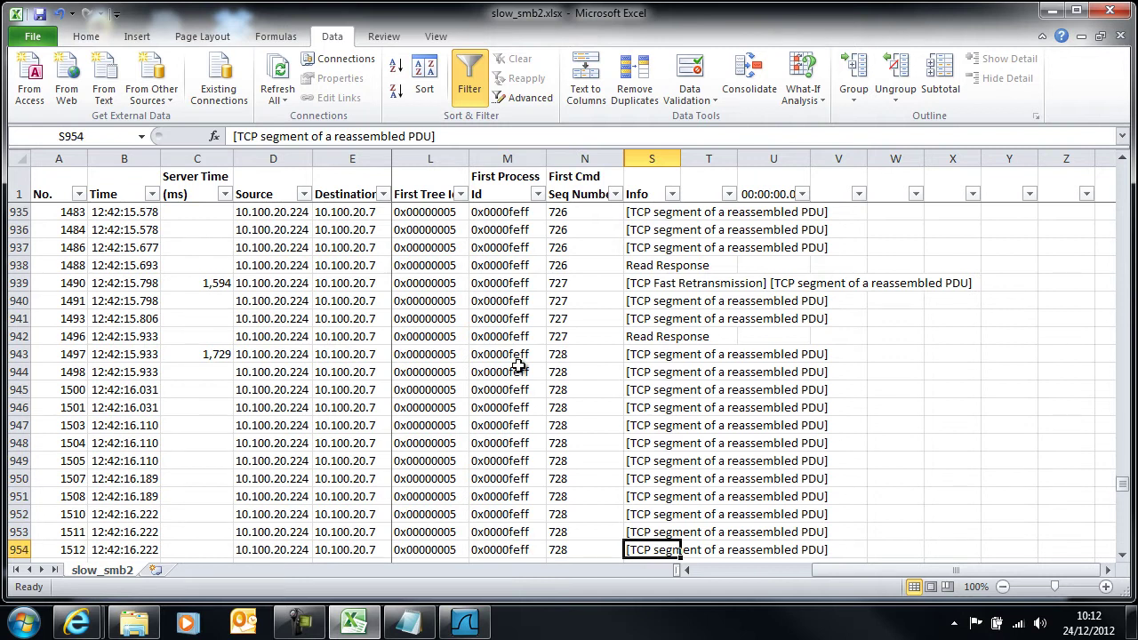
key(Down)
key(Down)
key(Down)
key(Down)
key(Down)
key(Down)
key(Down)
key(Down)
key(Down)
key(Down)
key(Down)
key(Down)
key(Down)
key(Down)
key(Down)
key(Down)
key(Down)
key(Down)
key(Down)
key(Down)
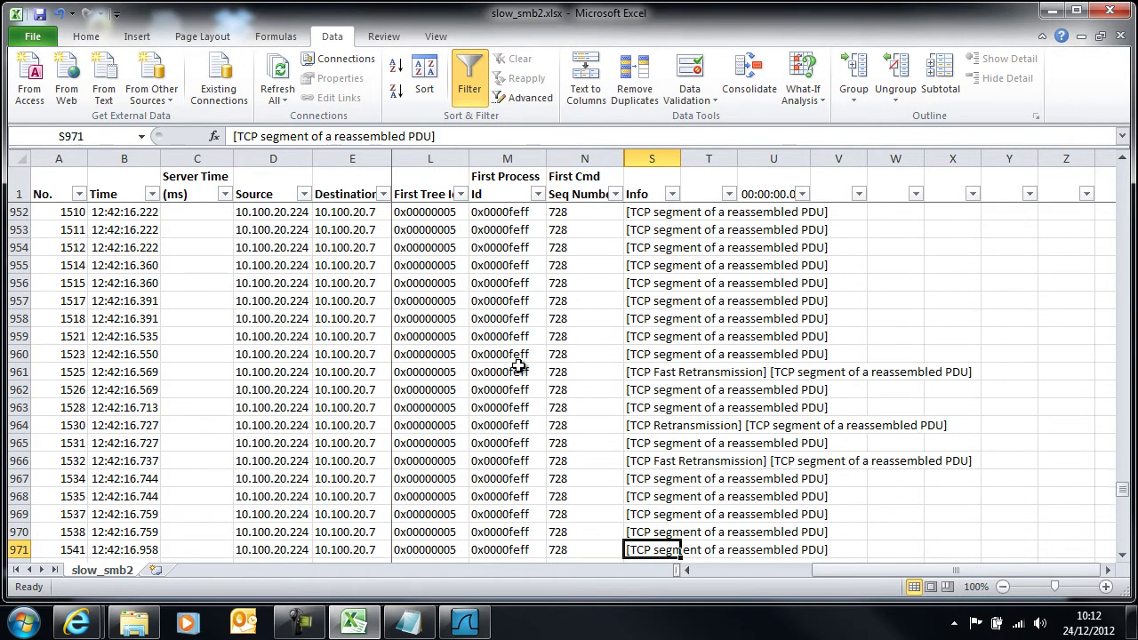
key(Down)
key(Down)
key(Down)
key(Down)
key(Down)
key(Down)
key(Down)
key(Down)
key(Down)
key(Down)
key(Down)
key(Down)
key(Down)
key(Down)
key(Down)
key(Down)
key(Down)
key(Down)
key(Down)
key(Down)
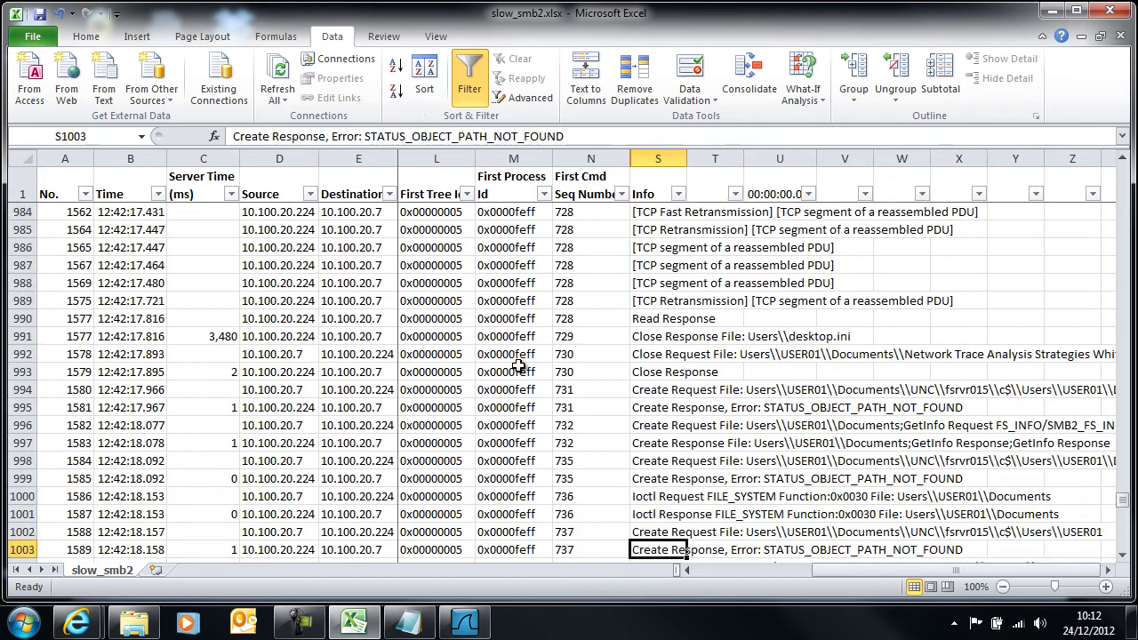
key(Up)
key(Up)
key(Up)
key(Up)
key(Up)
key(Up)
key(Up)
key(Up)
key(Up)
key(Up)
key(Up)
key(Up)
key(Up)
key(Up)
key(Up)
key(Up)
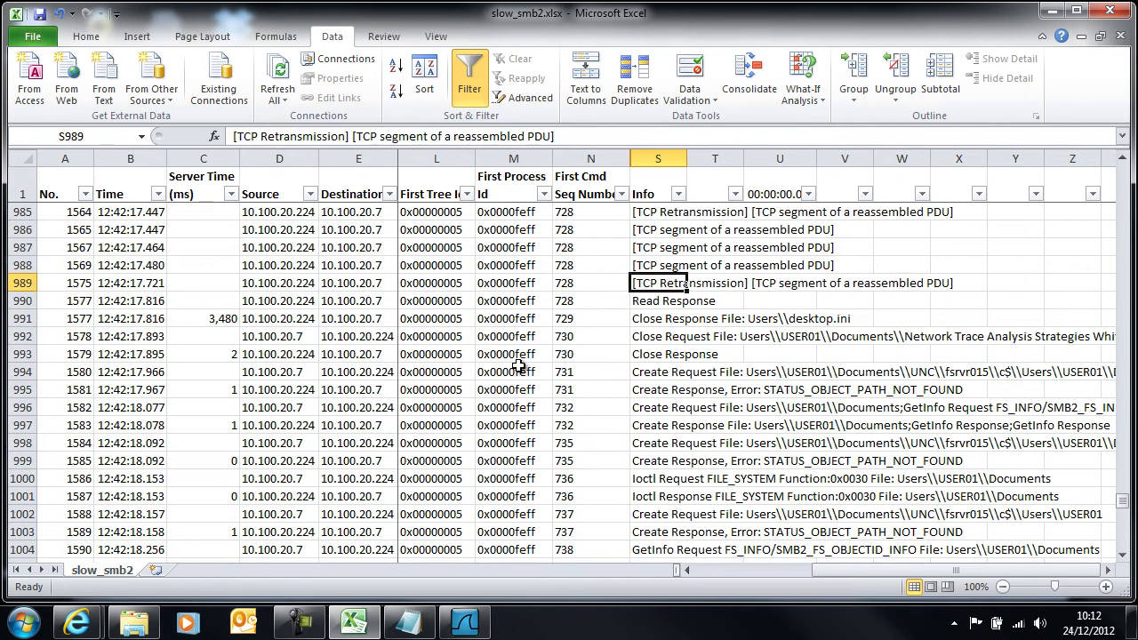
key(Up)
key(Up)
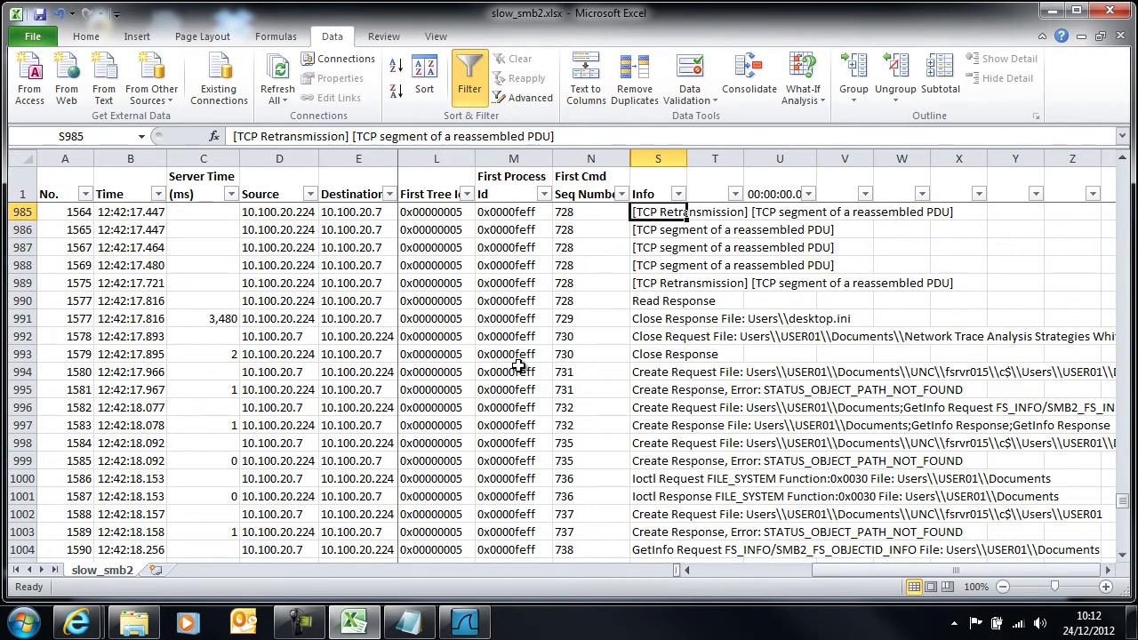
key(Down)
key(Down)
key(Down)
key(Down)
key(Down)
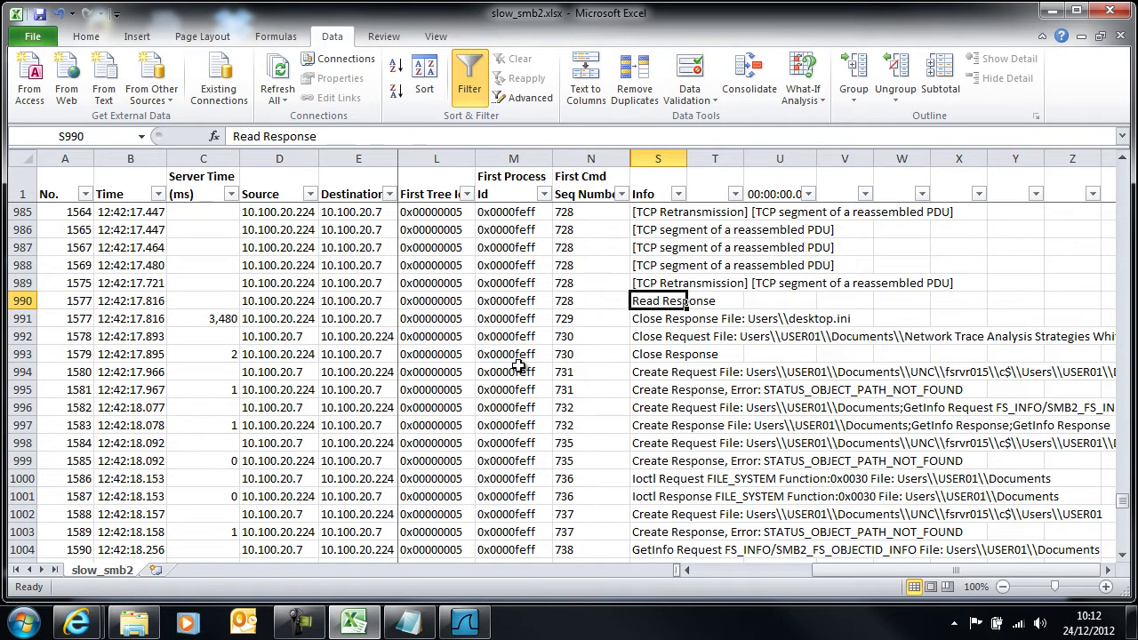
click(146, 322)
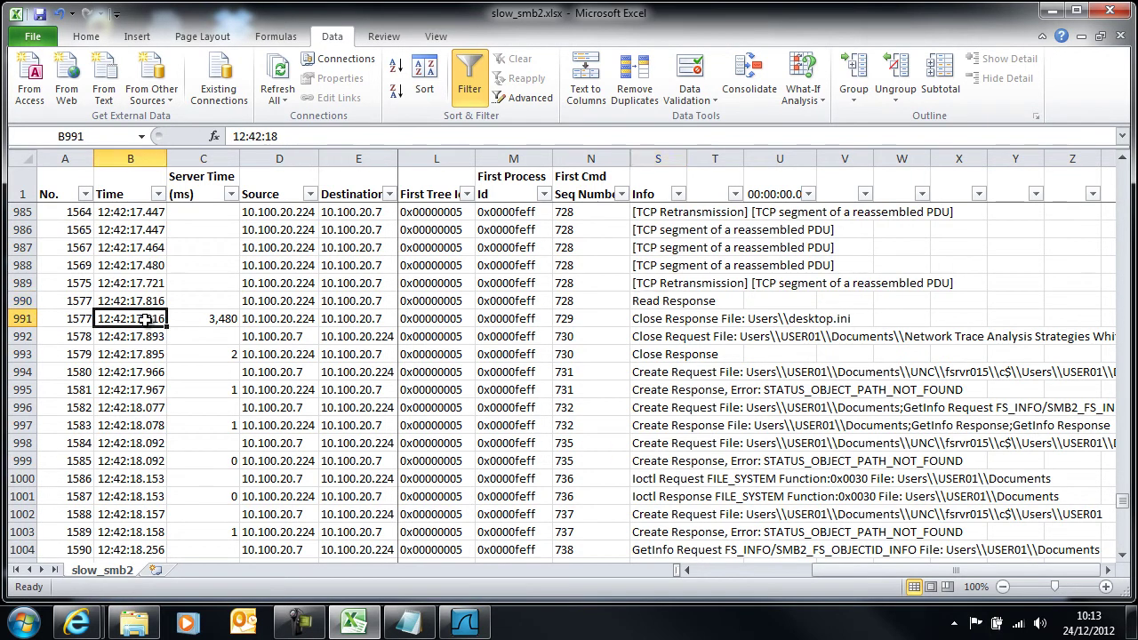
Delete rows 991 through the end of the data, then jump to the last Time in row 990.
click(21, 319)
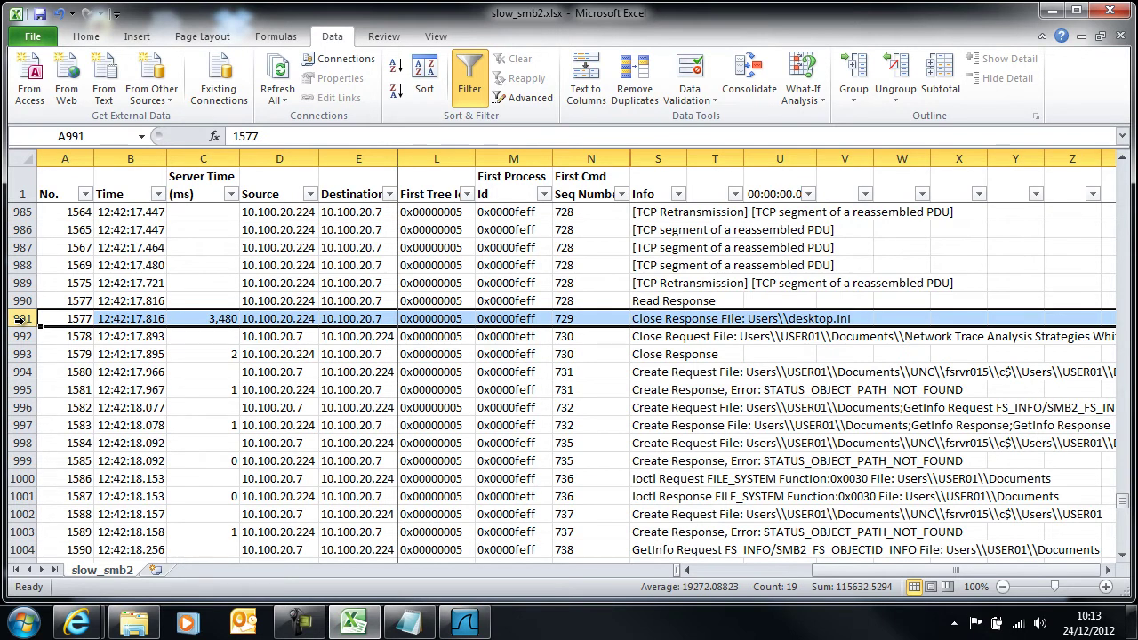
key(ctrl+shift+Down)
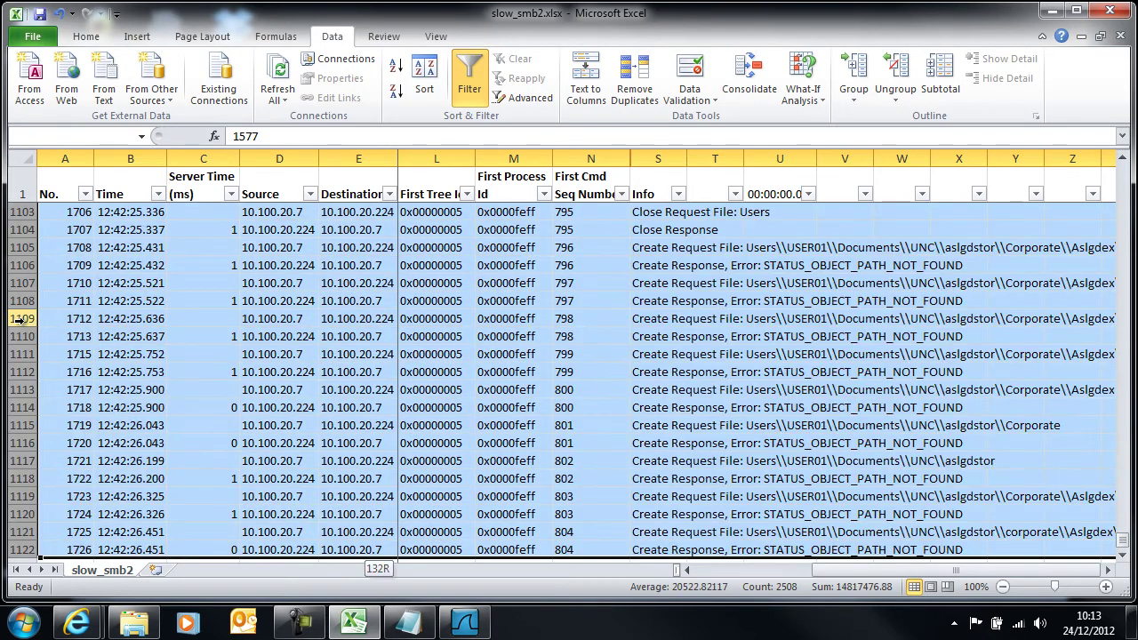
key(ctrl+minus)
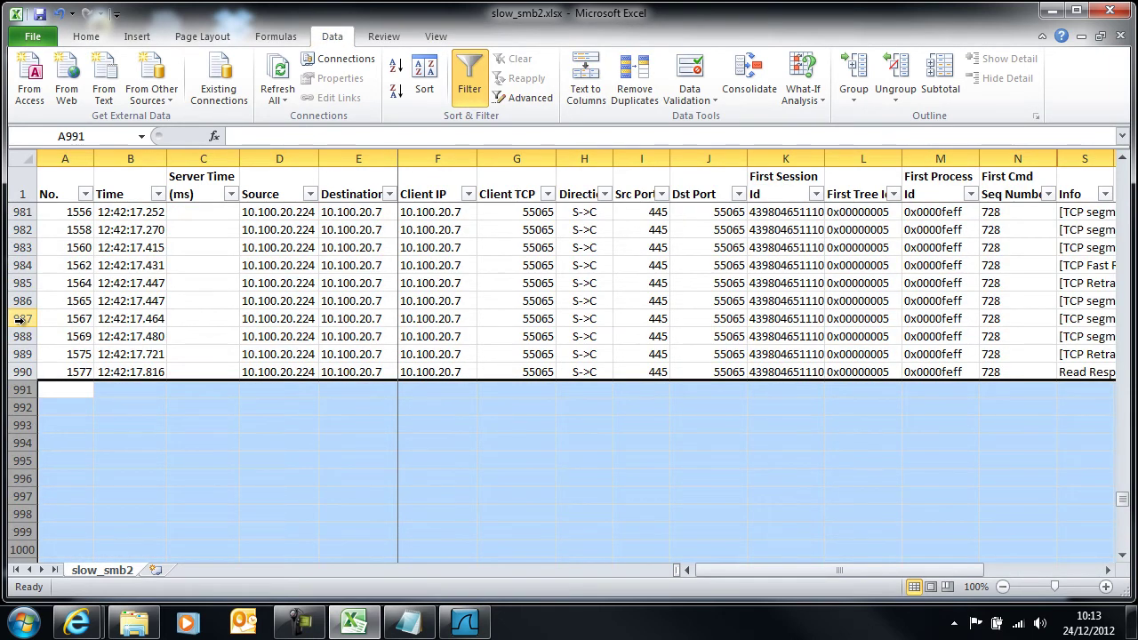
key(ctrl+Home)
click(116, 335)
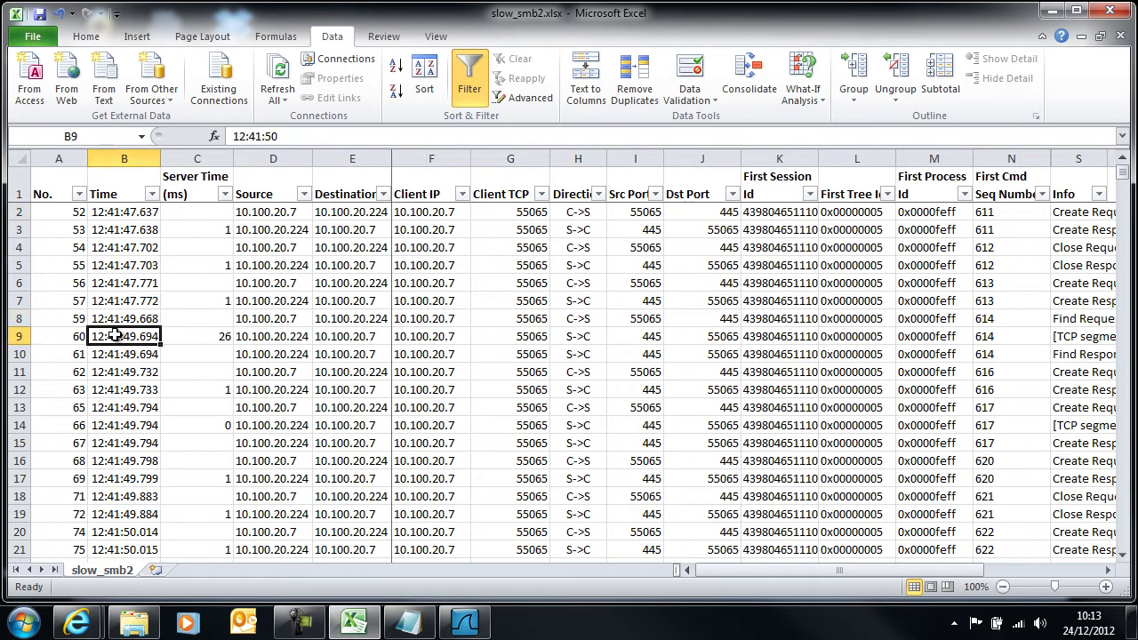
key(ctrl+Down)
Enter =B990-B2 in B992, giving an elapsed time of 00:00:30.179.
key(Down)
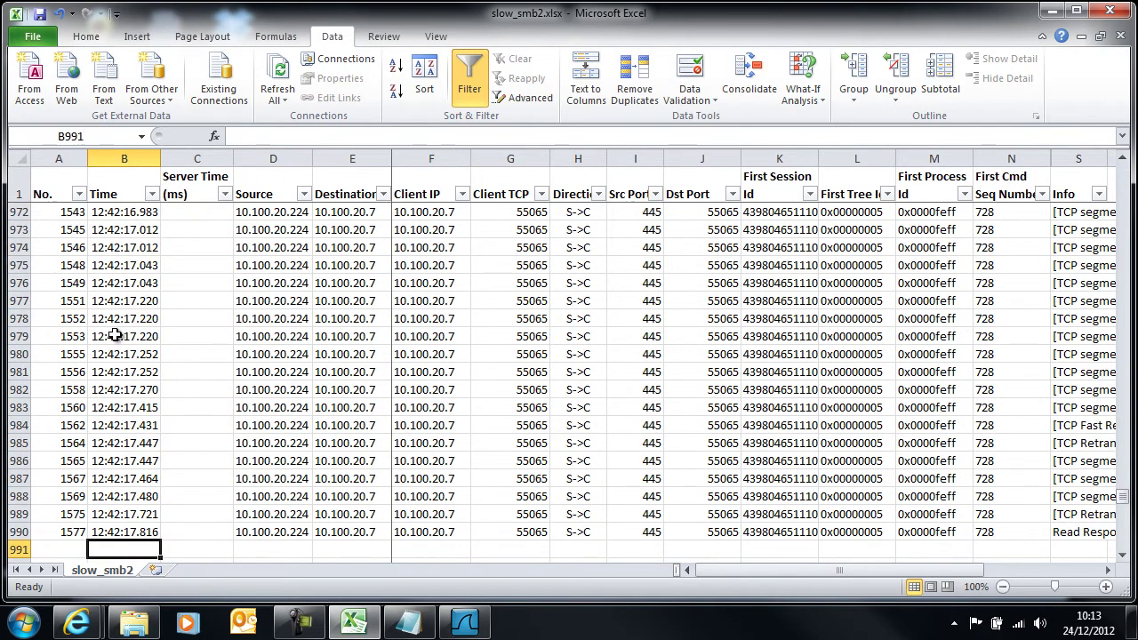
key(Down)
text(=)
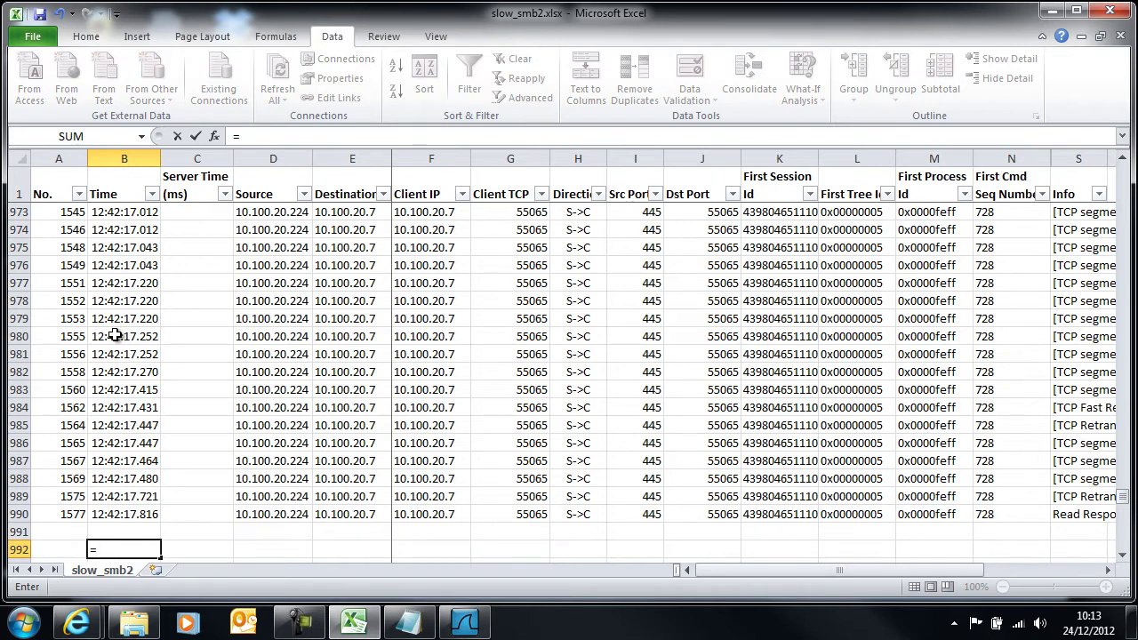
key(Up)
key(Up)
text(-B2)
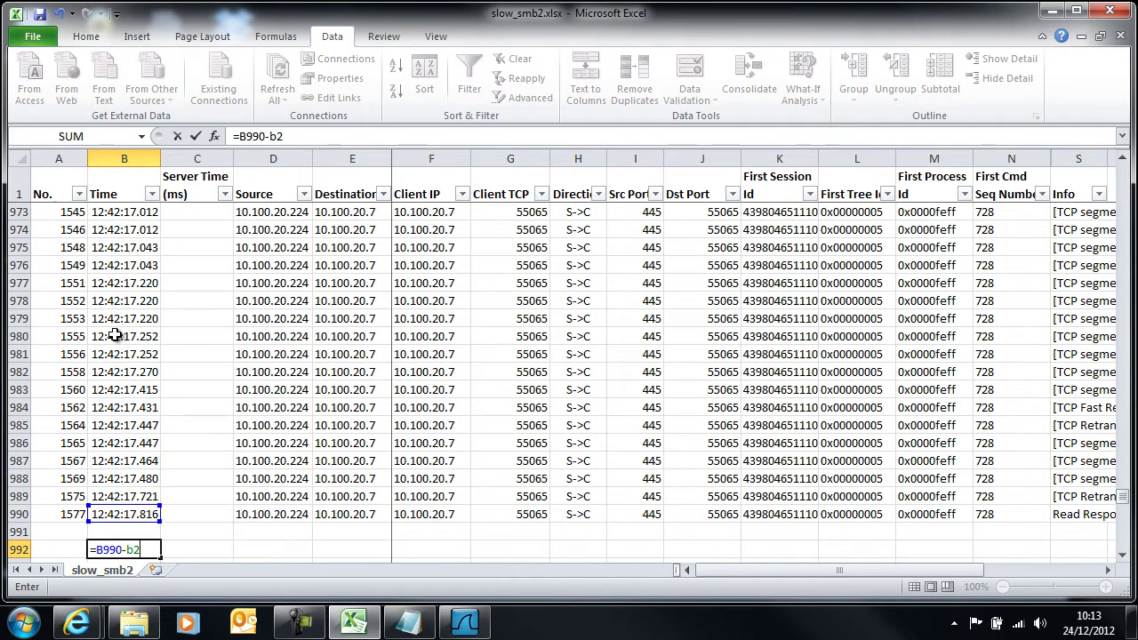
key(Return)
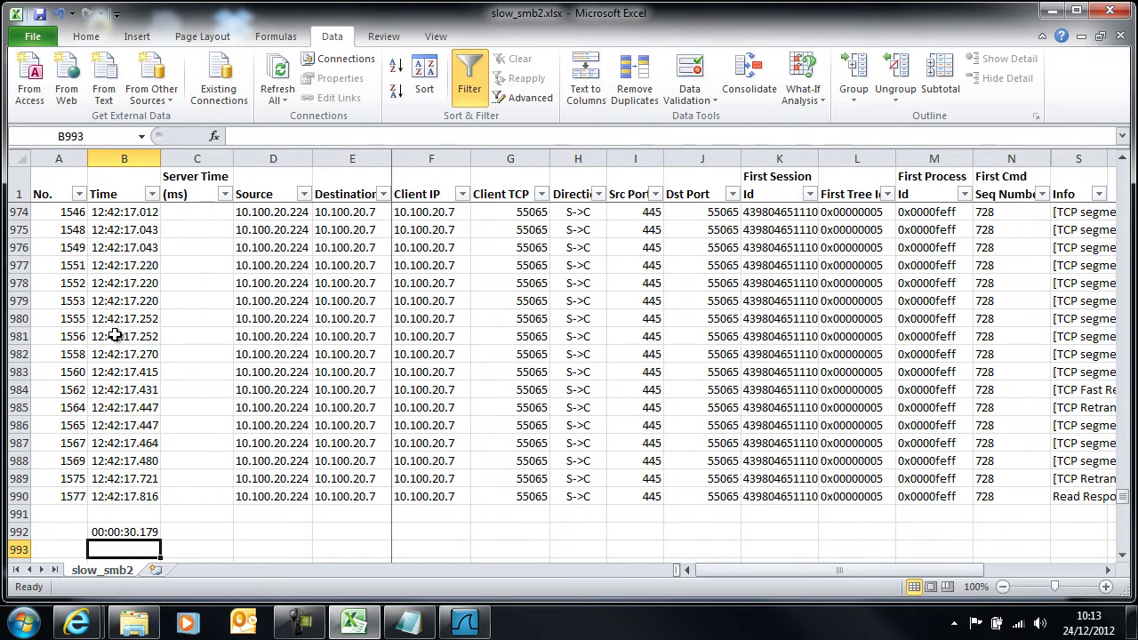
key(Up)
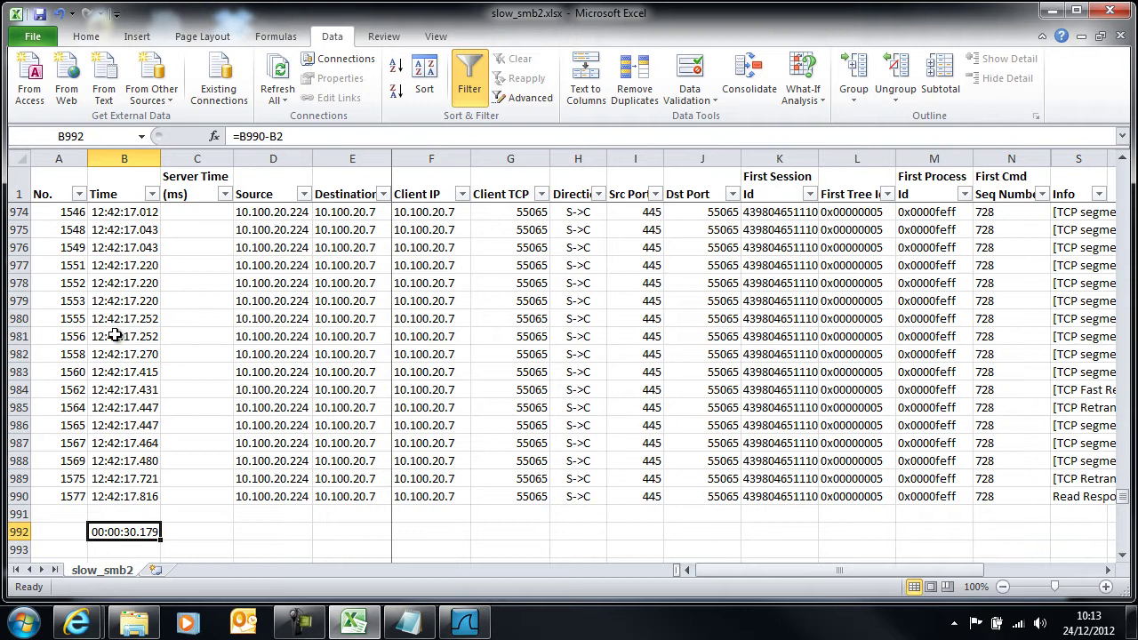
key(Right)
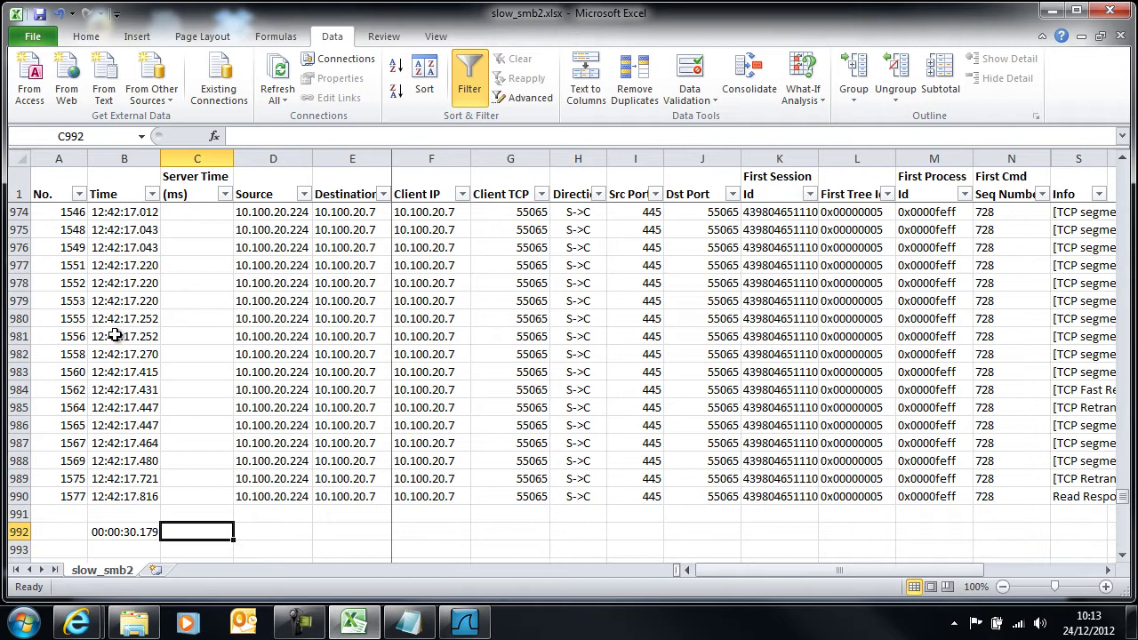
Enter a SUM over column C's Server Time values in C992, totalling 10,352 ms.
text(=sum()
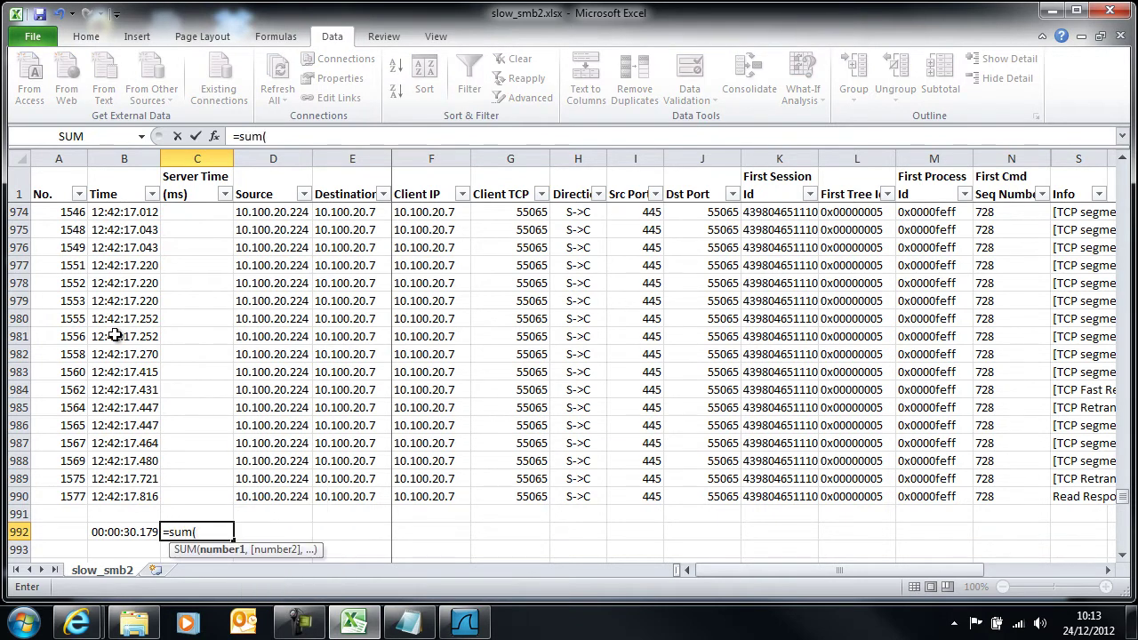
key(Up)
key(shift+Up)
key(ctrl+shift+Up)
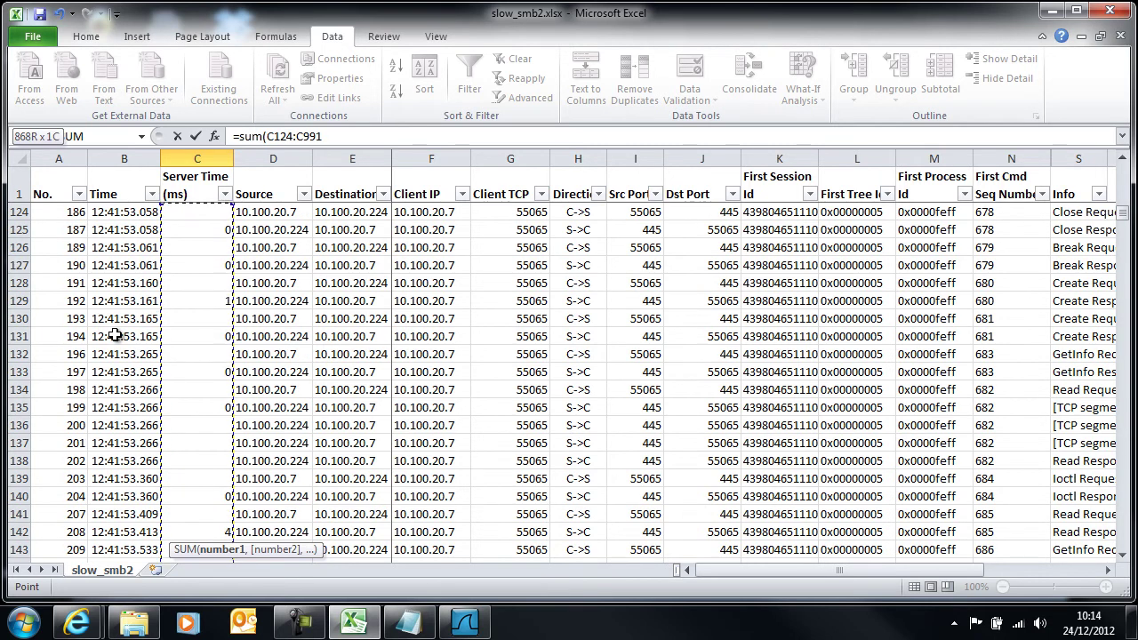
key(Return)
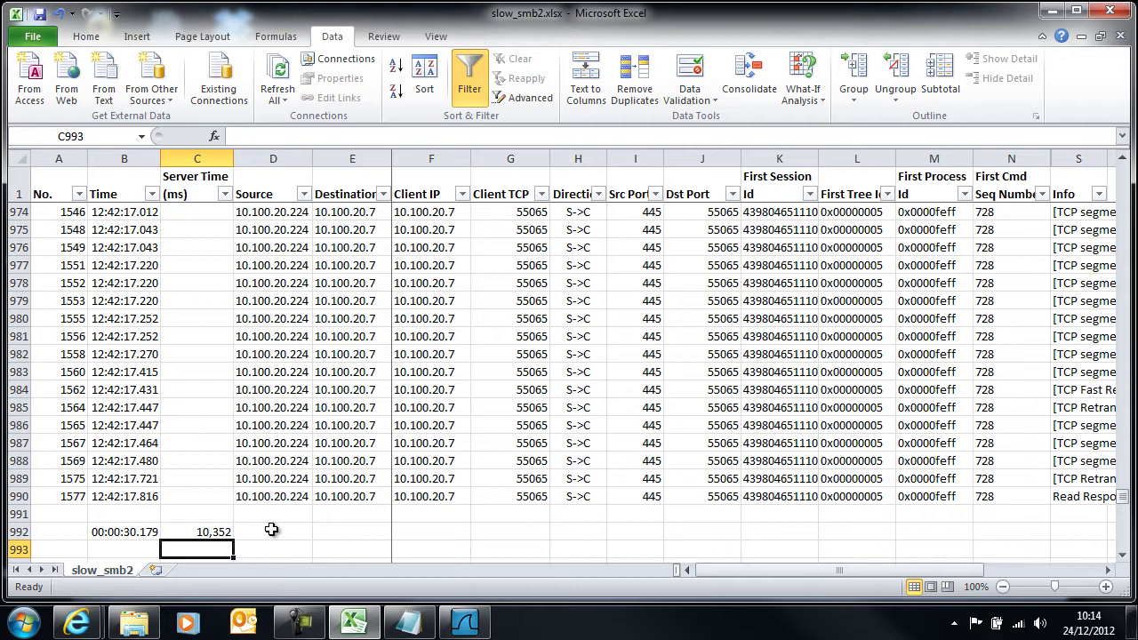
click(181, 156)
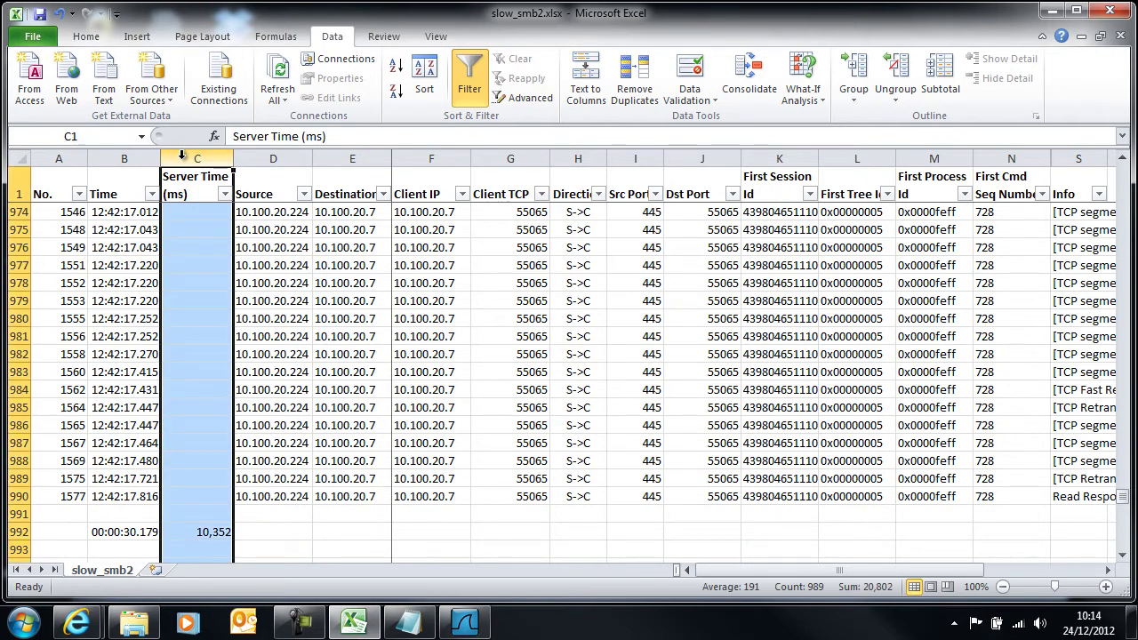
Insert a Scatter with only Markers chart from the Server Time column starting at C1.
drag(175, 189, 177, 193)
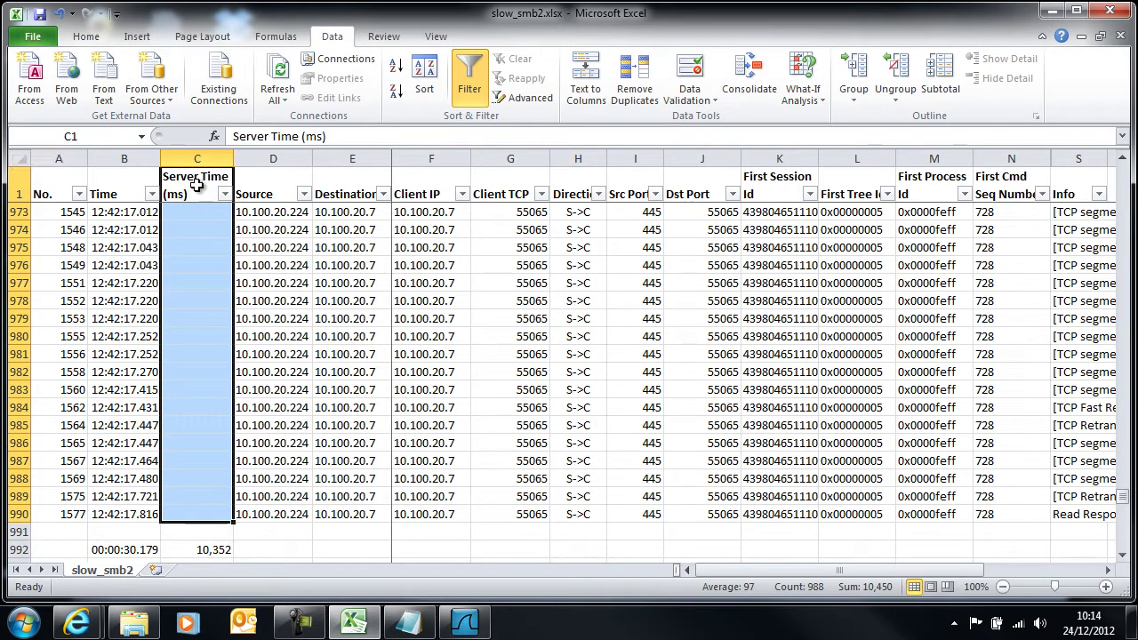
click(136, 37)
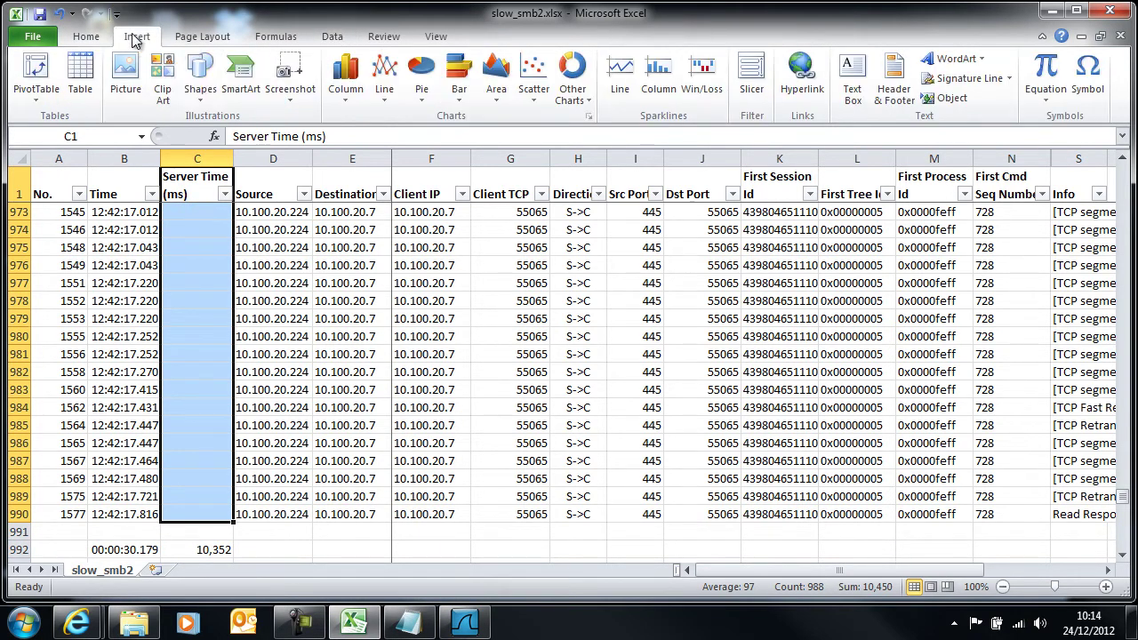
click(537, 71)
click(537, 71)
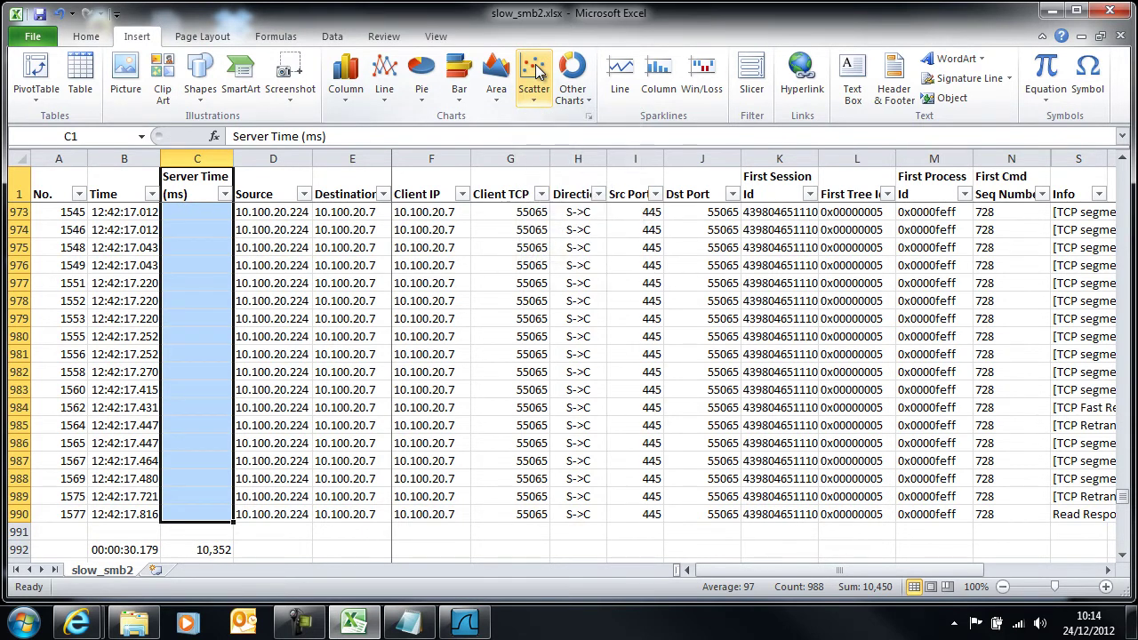
click(537, 71)
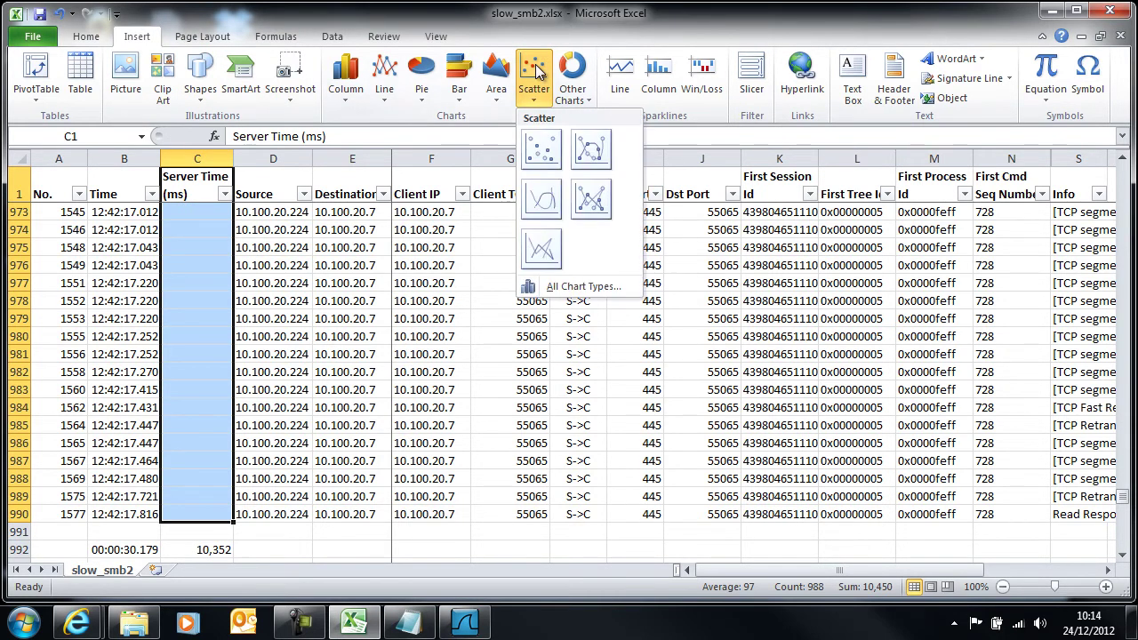
click(542, 156)
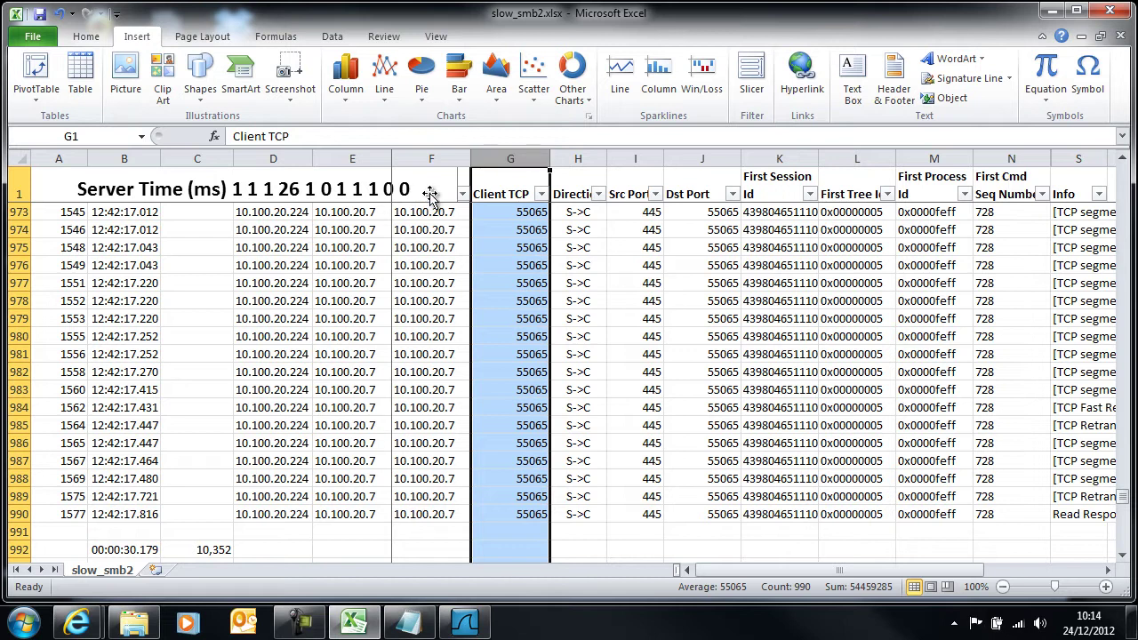
right_click(431, 196)
key(Escape)
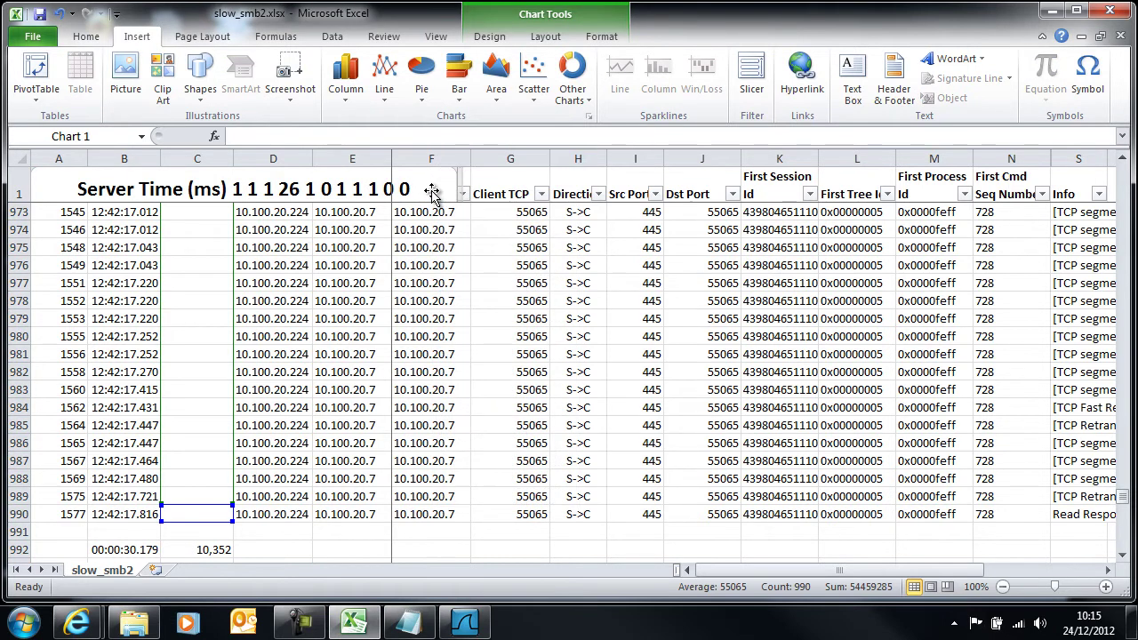
Move the Server Time scatter chart to a new sheet named 'Chart', ahead of slow_smb2.
right_click(431, 195)
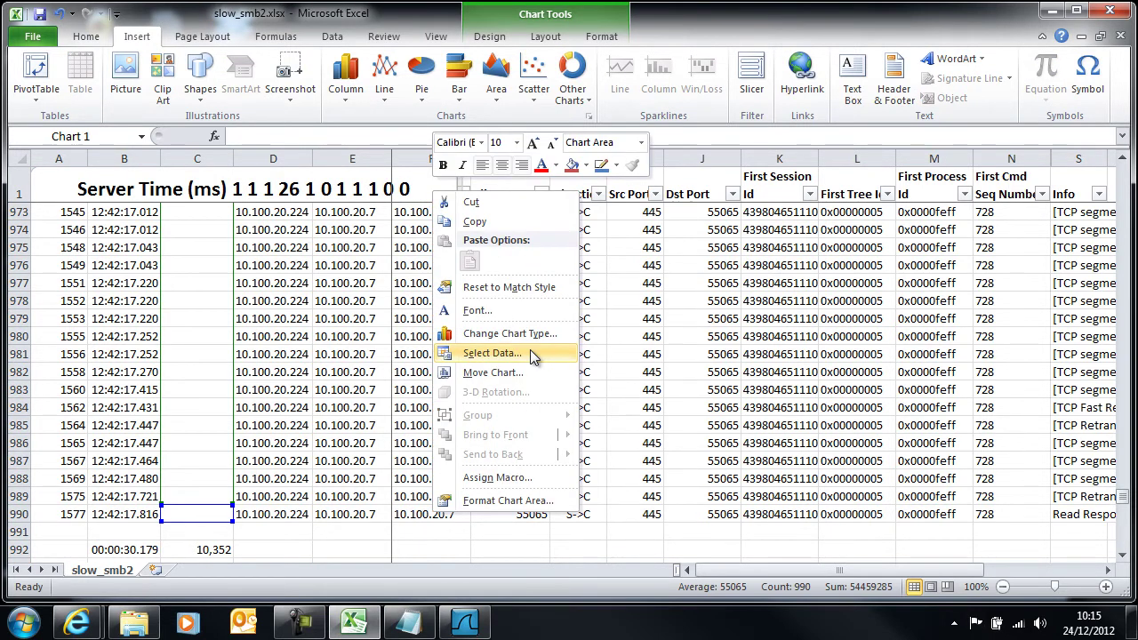
click(504, 374)
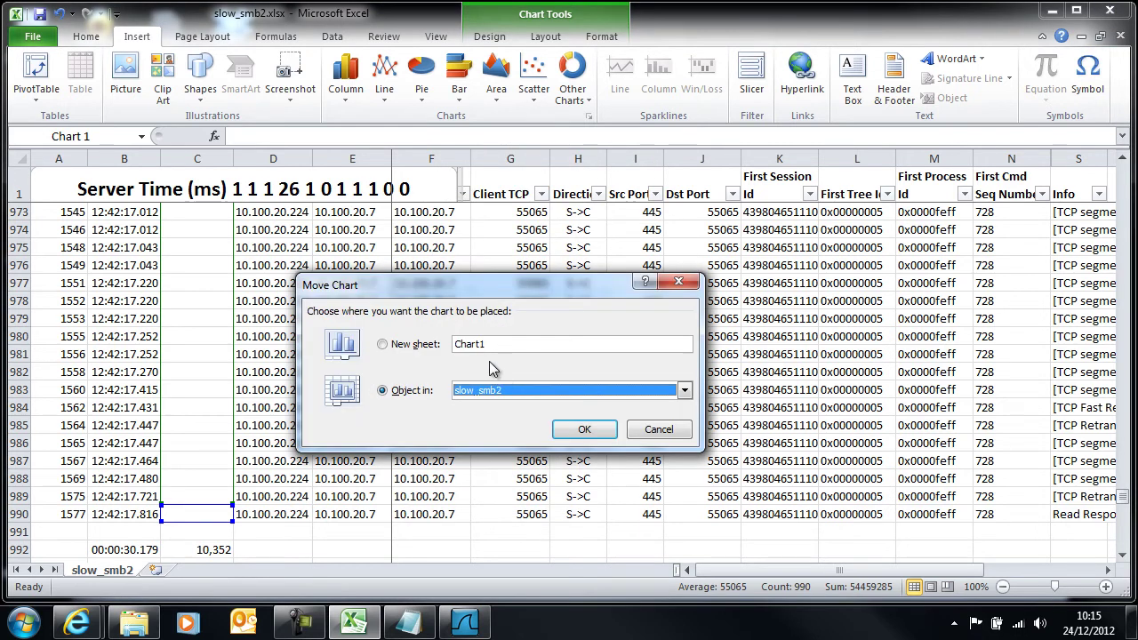
click(382, 345)
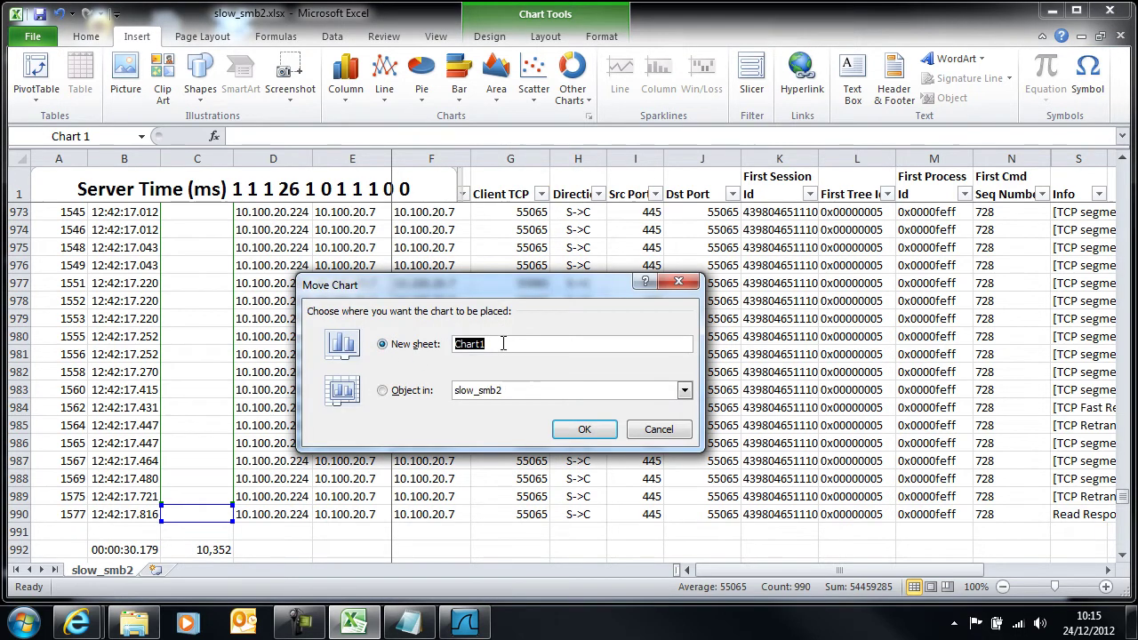
click(502, 344)
key(BackSpace)
key(Return)
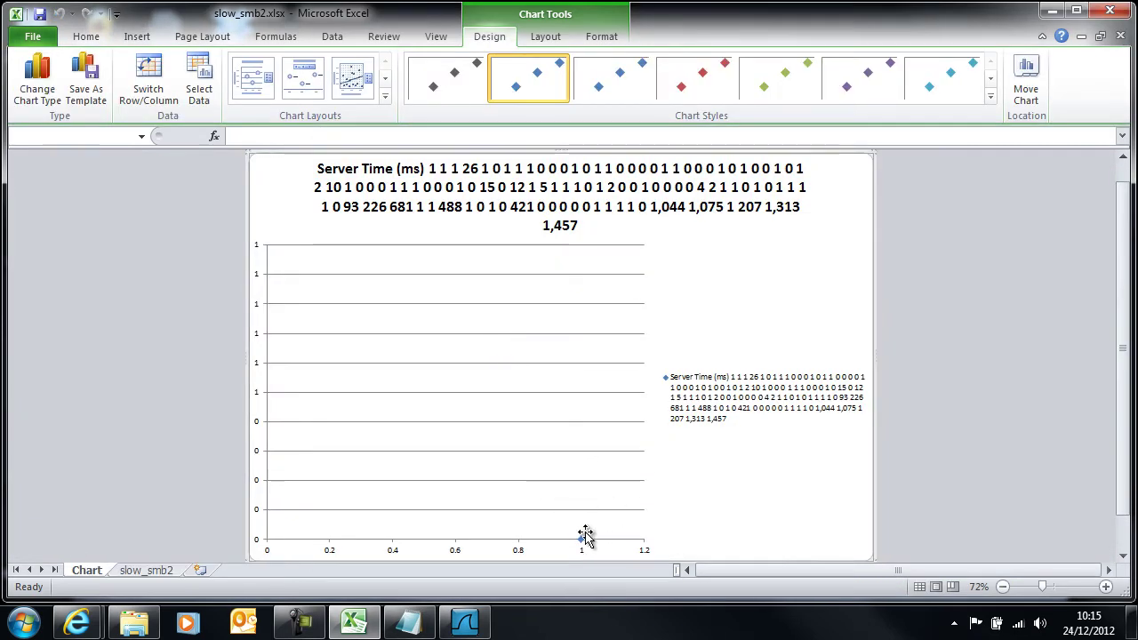
Remove the garbled series from the chart's data source.
click(582, 540)
right_click(582, 540)
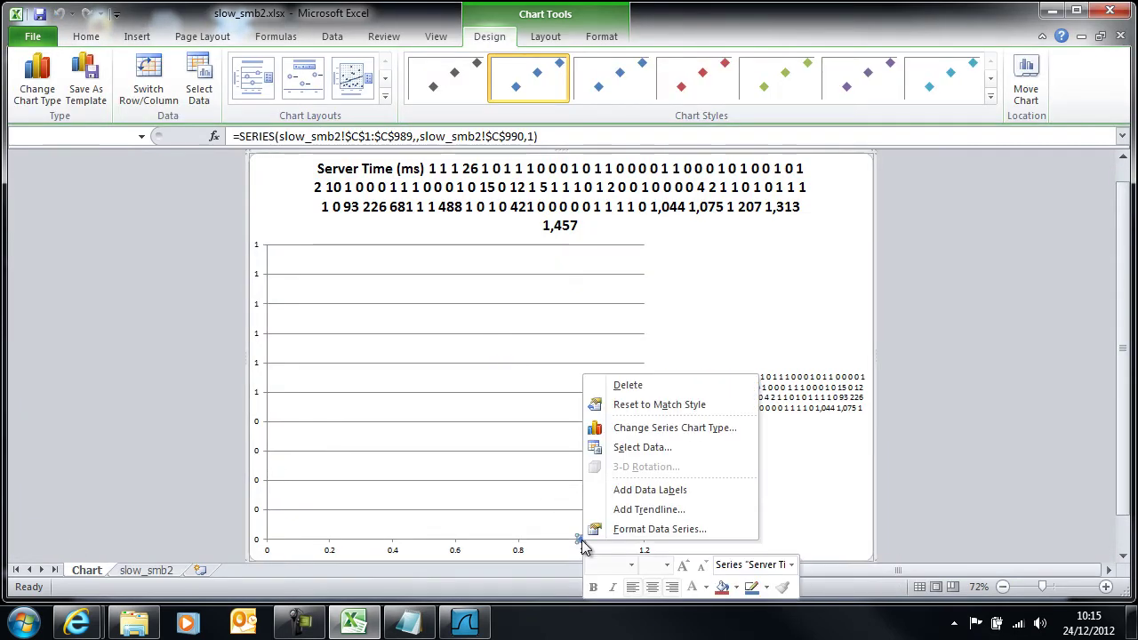
click(643, 447)
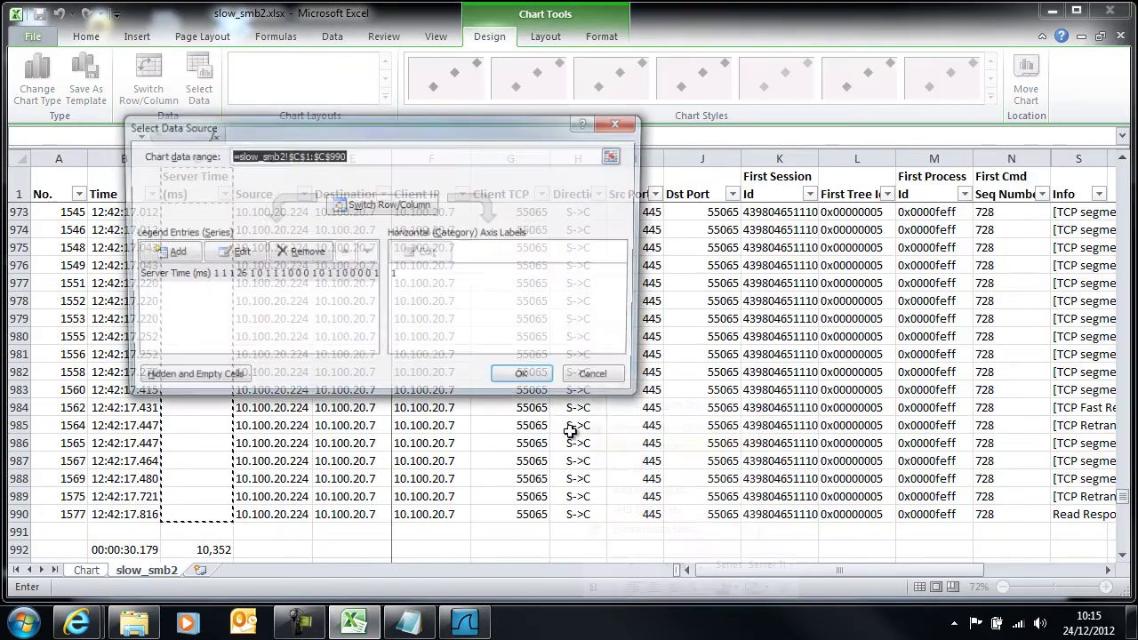
click(302, 254)
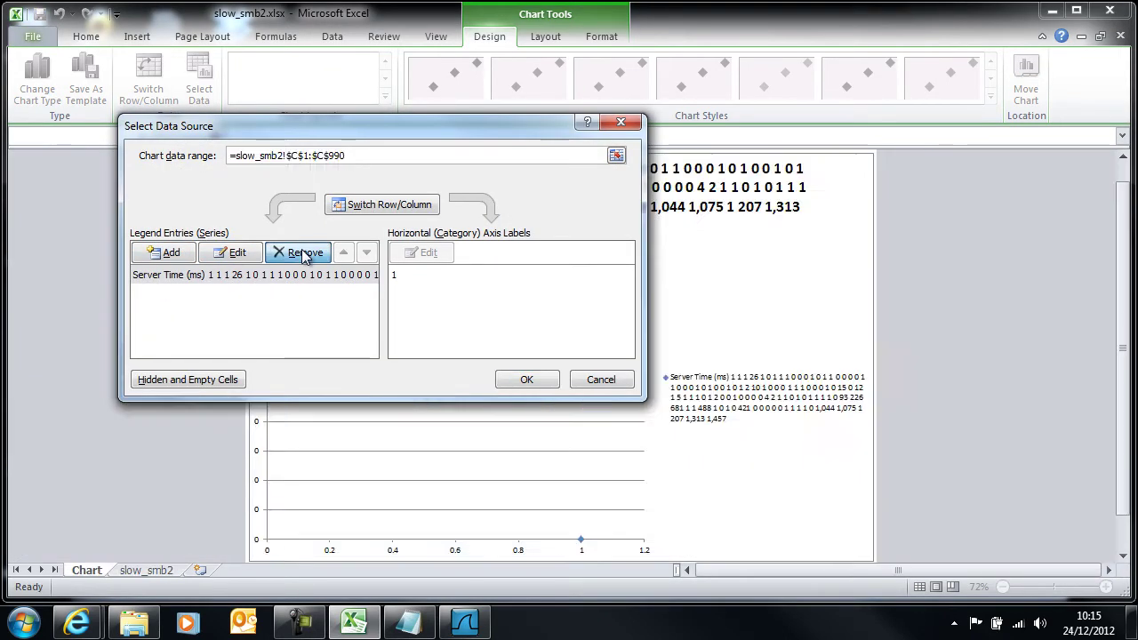
Add a series named from slow_smb2!C1 (Server Time (ms)) with values C2 down column C.
click(173, 255)
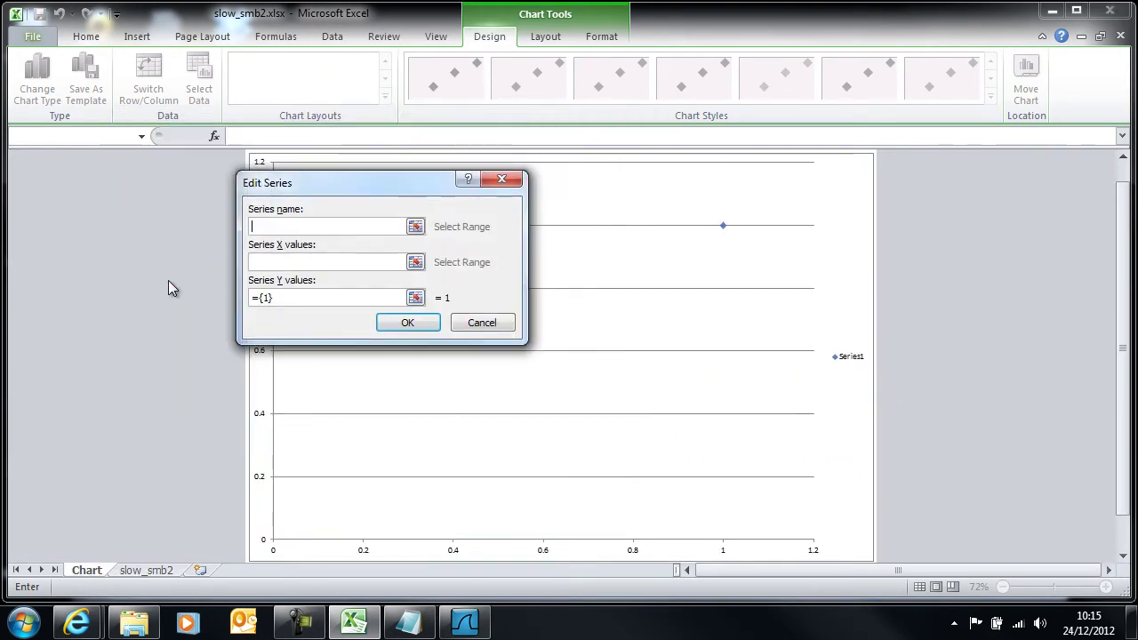
click(146, 572)
click(197, 183)
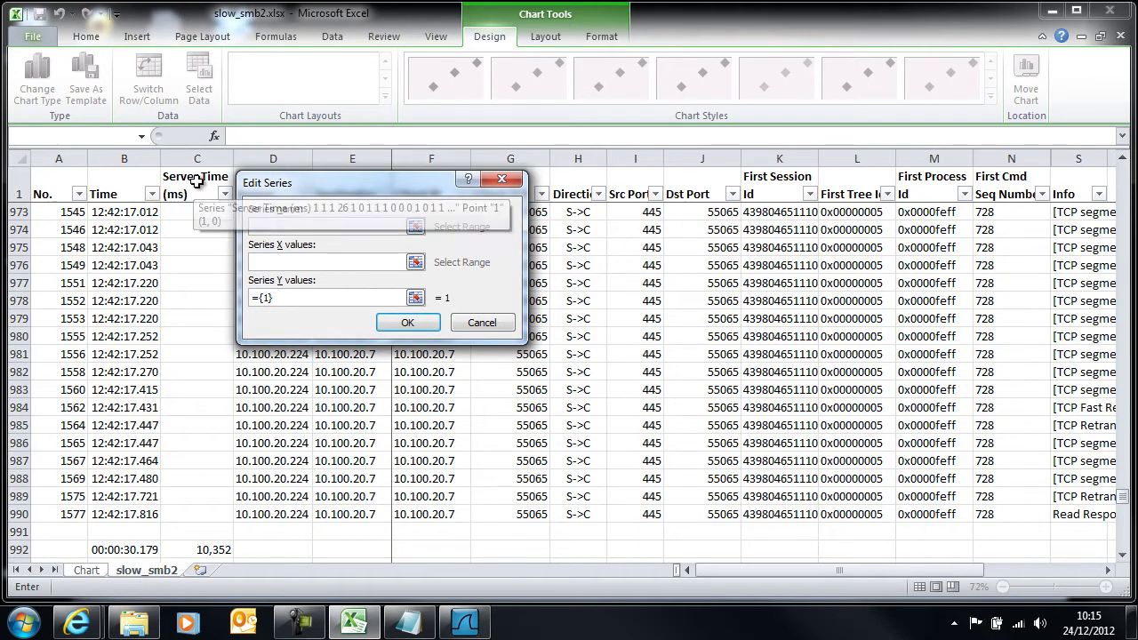
click(295, 298)
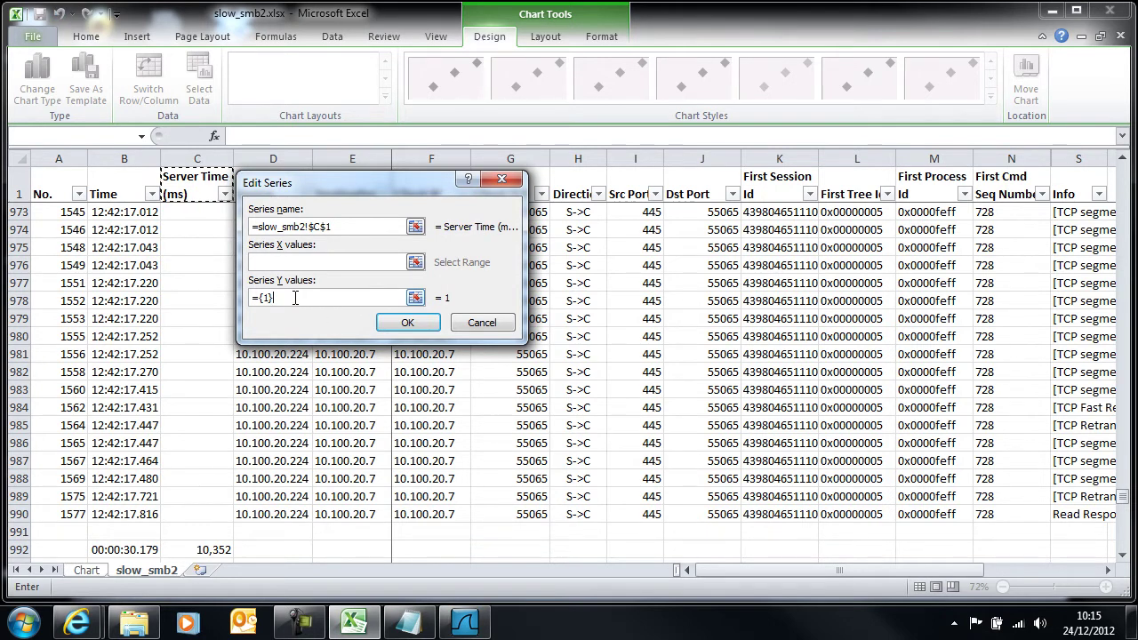
key(BackSpace)
key(BackSpace)
key(BackSpace)
key(BackSpace)
click(196, 193)
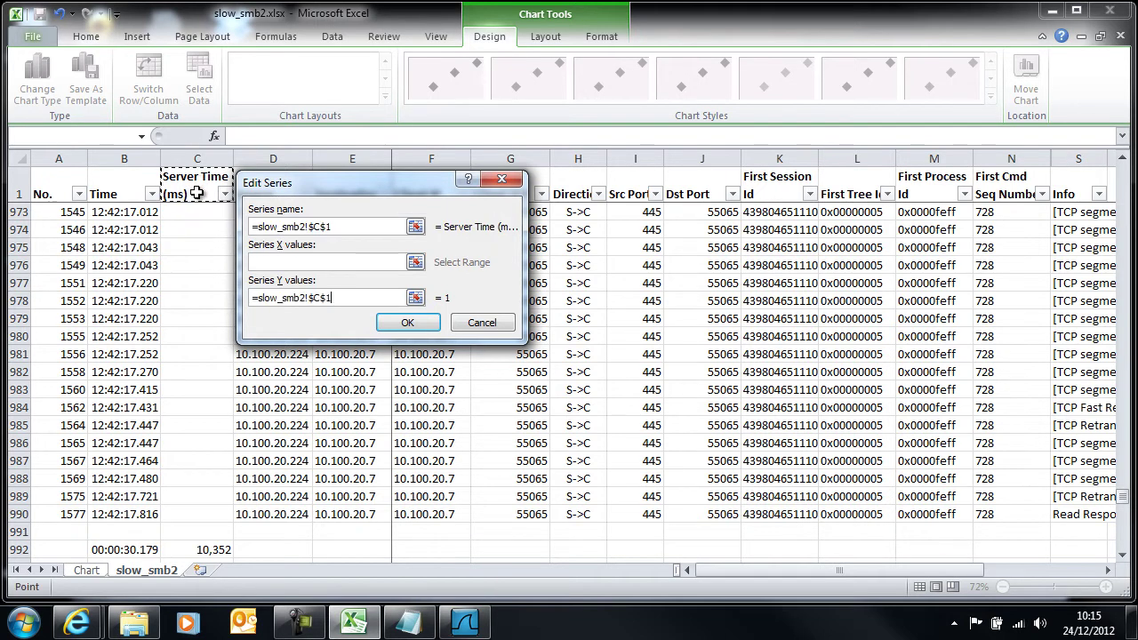
key(Down)
key(shift+Down)
key(shift+Down)
key(shift+Down)
key(shift+Down)
key(shift+Down)
key(shift+Down)
key(shift+Down)
key(shift+Down)
key(shift+Down)
key(shift+Down)
key(shift+Down)
key(shift+Down)
key(shift+Down)
key(shift+Down)
key(shift+Down)
key(shift+Down)
key(shift+Down)
key(shift+Down)
key(shift+Down)
key(shift+Down)
key(shift+Page_Down)
key(shift+Page_Down)
key(shift+Page_Down)
key(shift+Page_Down)
key(shift+Page_Down)
key(shift+Page_Down)
key(shift+Page_Down)
key(shift+Page_Down)
key(shift+Page_Down)
key(shift+Page_Down)
key(shift+Page_Down)
key(shift+Page_Down)
key(shift+Page_Down)
key(shift+Page_Down)
key(shift+Page_Down)
key(shift+Page_Down)
key(shift+Page_Down)
key(shift+Page_Down)
key(shift+Page_Down)
key(shift+Page_Down)
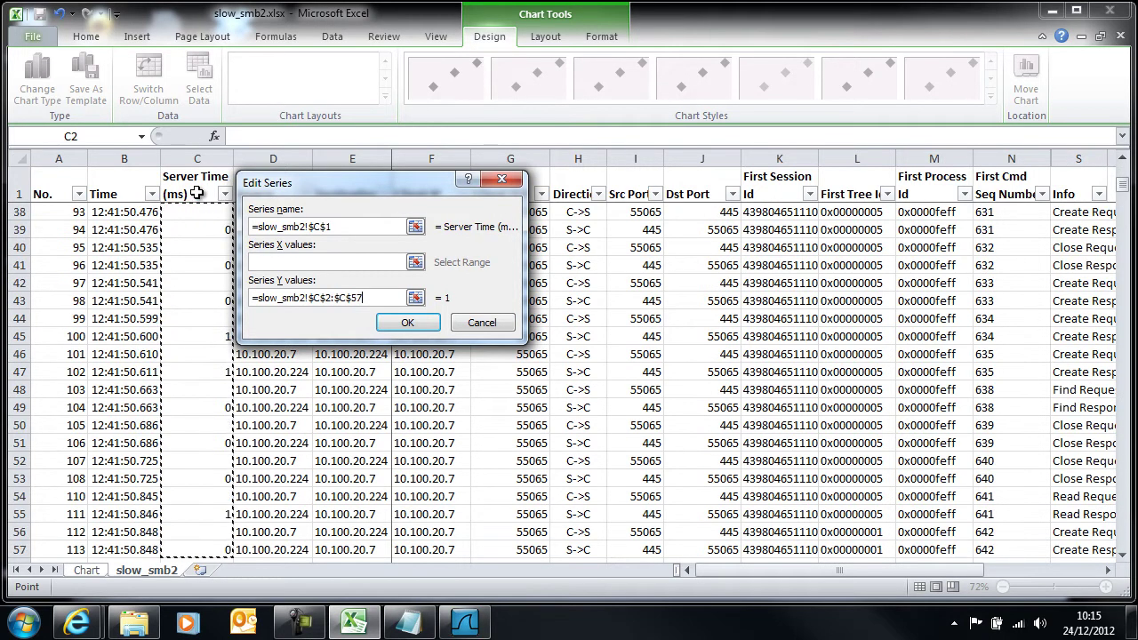
key(shift+Down)
key(shift+Down)
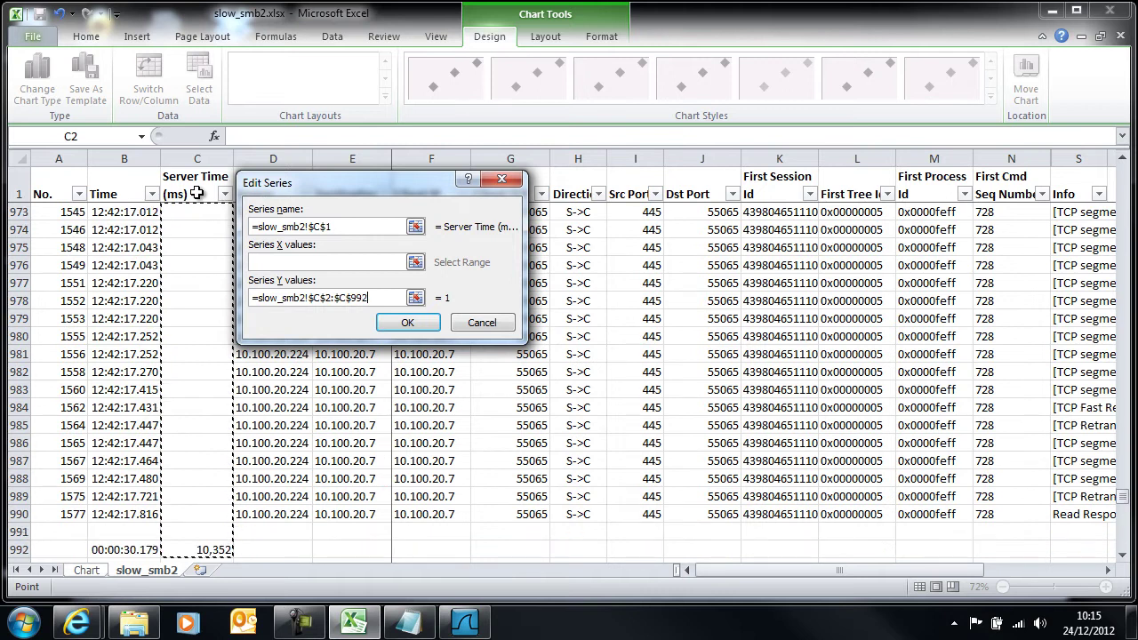
key(shift+Up)
key(Return)
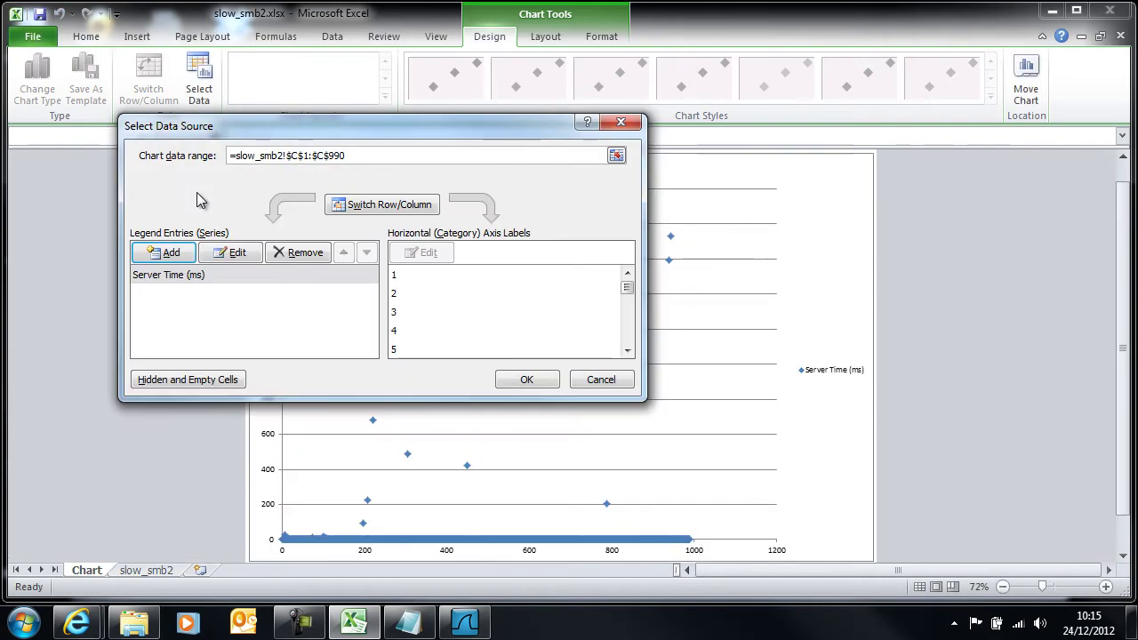
Apply the new data so the chart plots Server Time (ms), peaking at 1,729 ms at point 942.
click(539, 383)
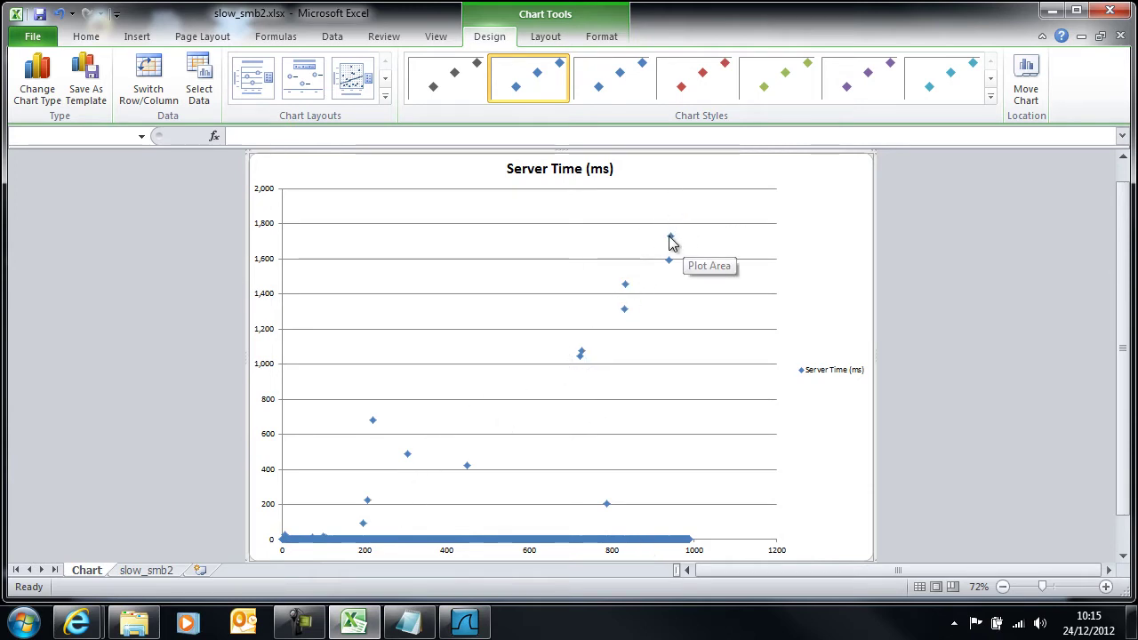
mouse_move(672, 240)
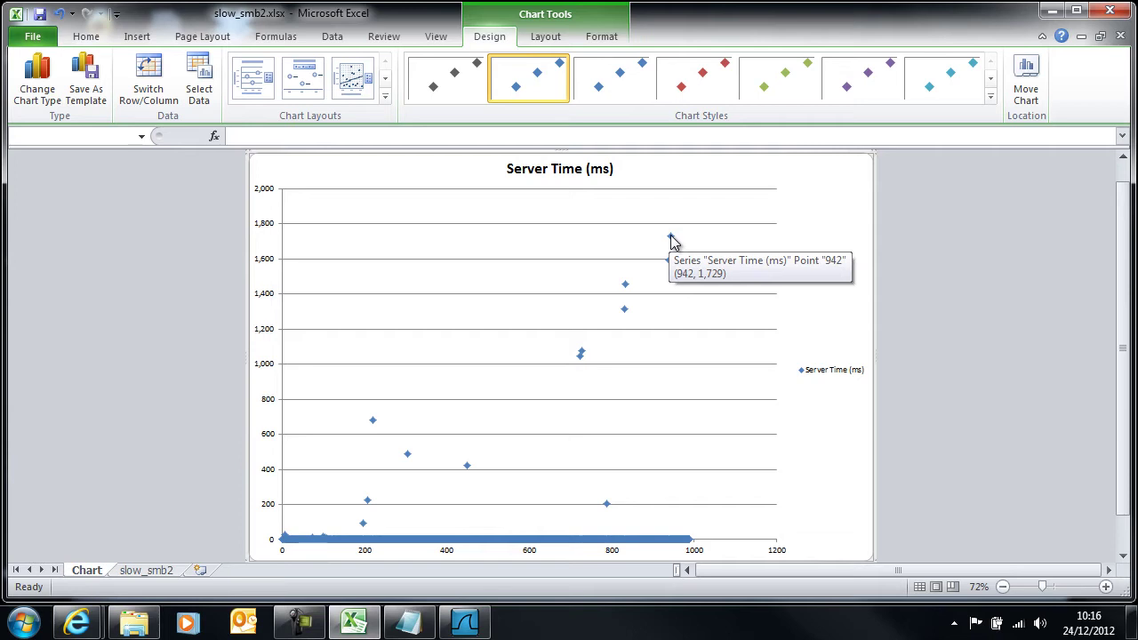
Return to the slow_smb2 sheet and jump to cell A942 with the Name Box.
click(142, 571)
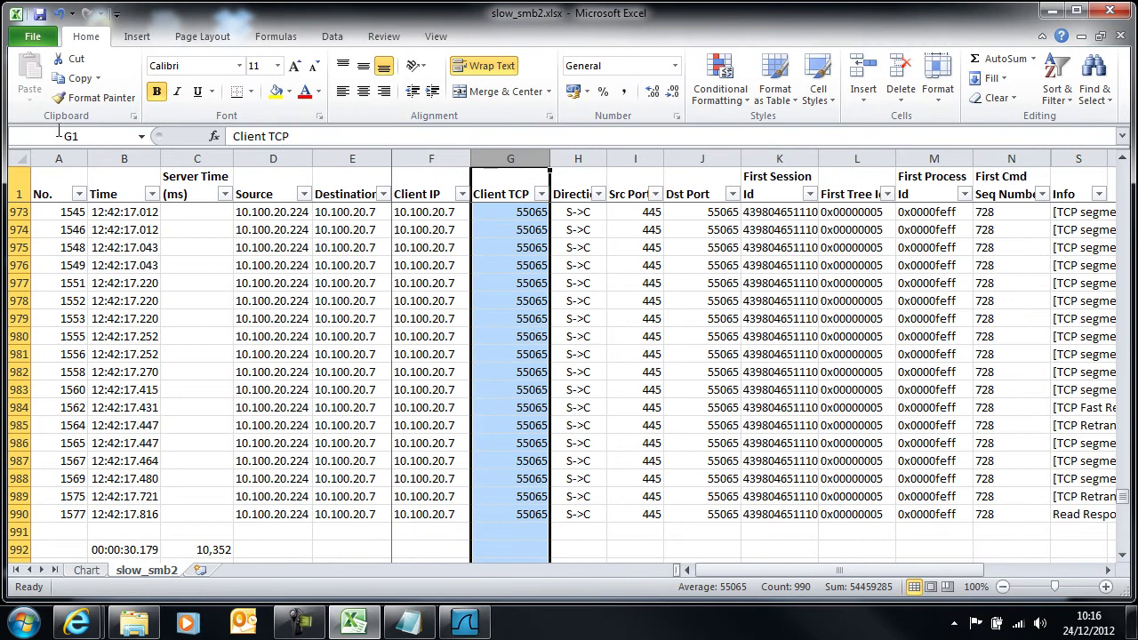
click(96, 139)
text(a942)
key(Return)
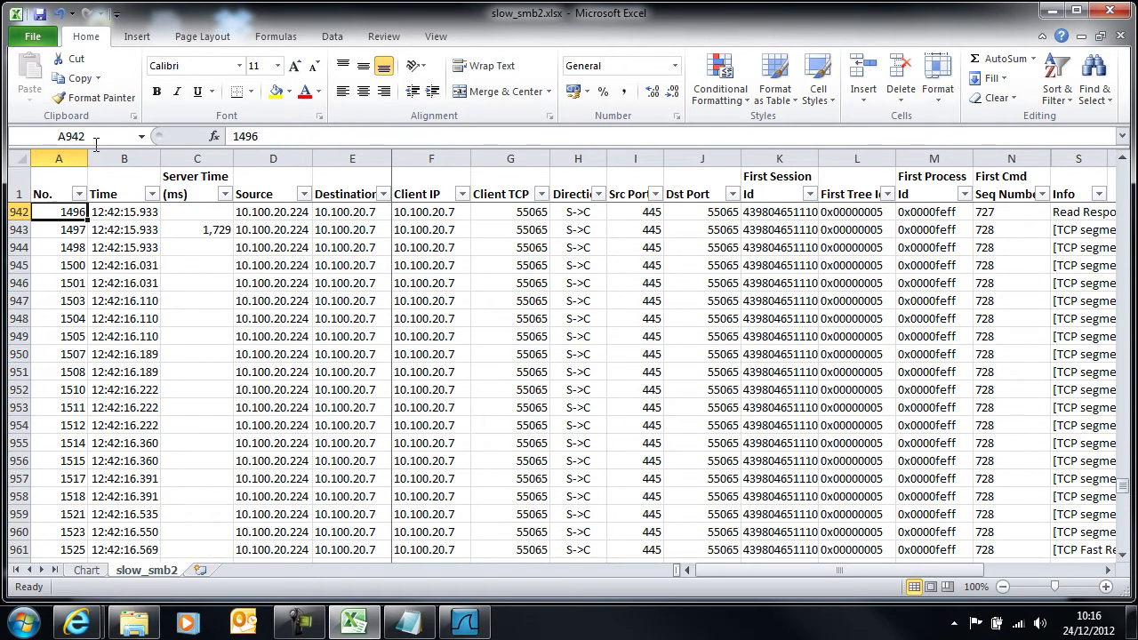
Inspect row 943's Time, 1,729 ms Server Time, Info and formula cells.
click(114, 228)
click(196, 232)
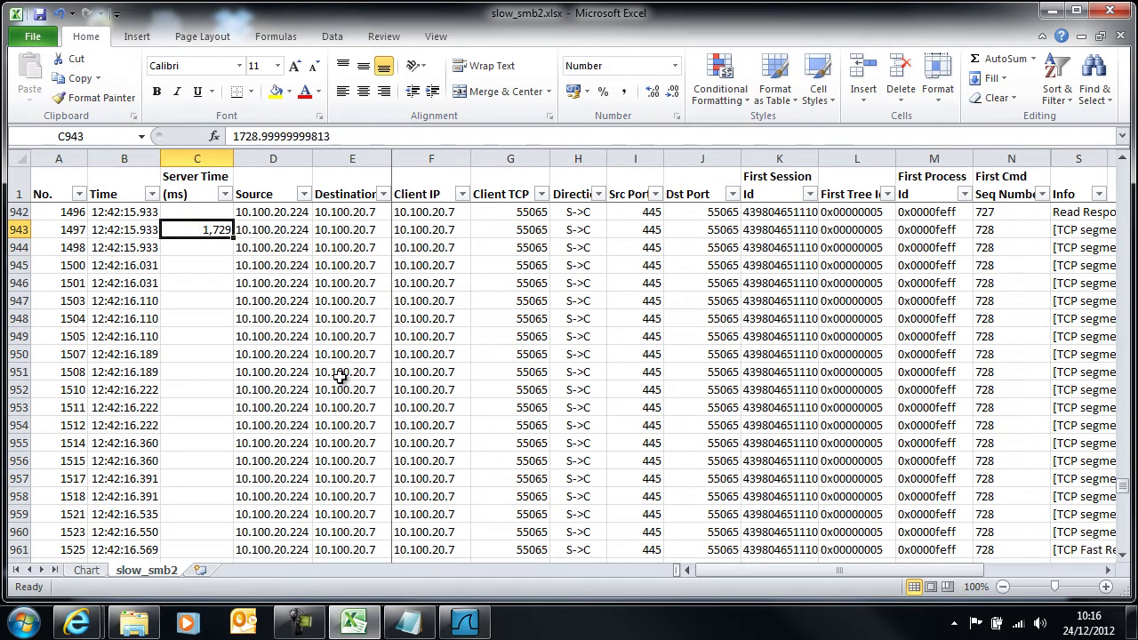
key(Down)
key(Down)
key(Up)
key(Up)
key(Right)
key(Right)
key(Right)
key(Right)
key(Right)
key(Right)
key(Right)
key(Right)
key(Right)
key(Right)
key(Right)
key(Right)
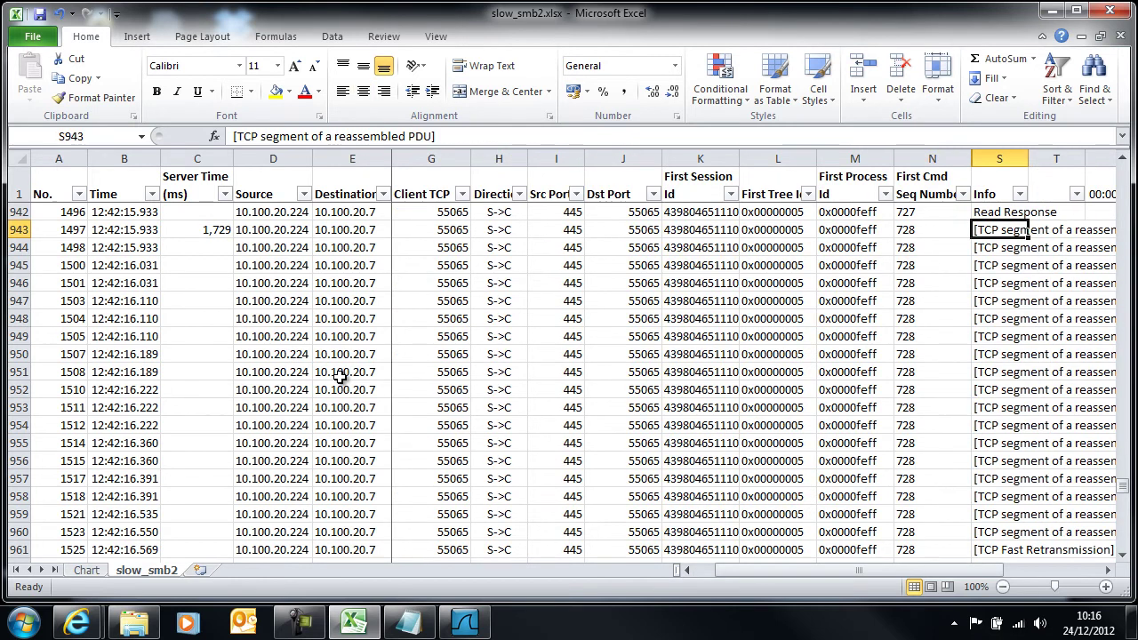
key(Up)
key(Up)
key(Up)
key(Up)
key(Up)
key(Up)
key(Up)
key(Up)
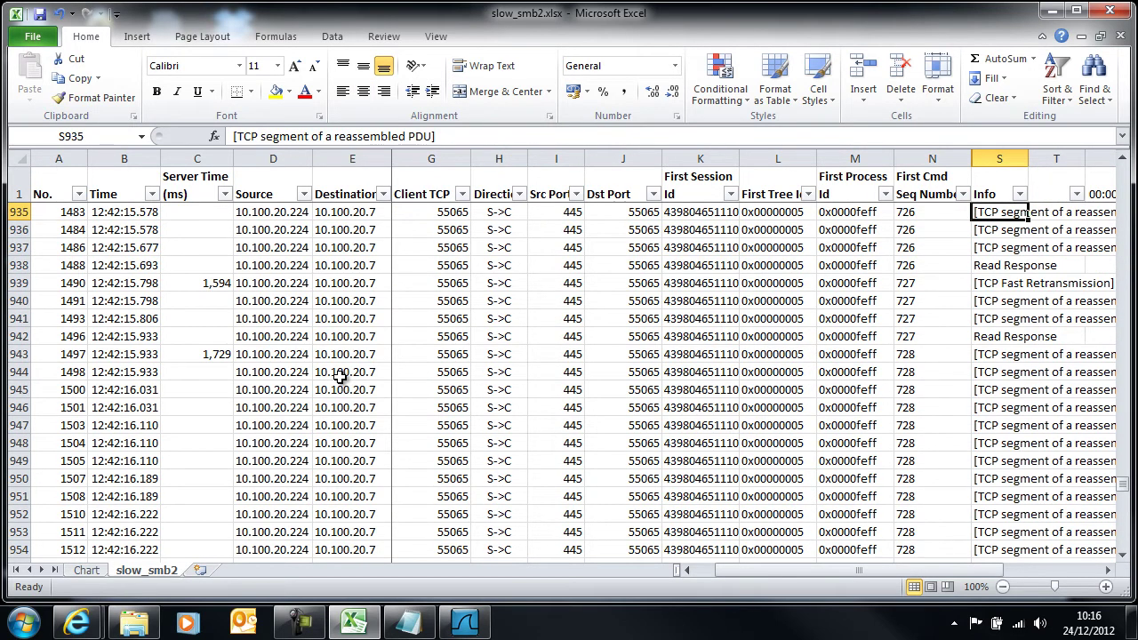
key(Down)
key(Down)
key(Down)
key(Down)
key(Down)
key(Down)
key(Down)
key(Down)
key(Left)
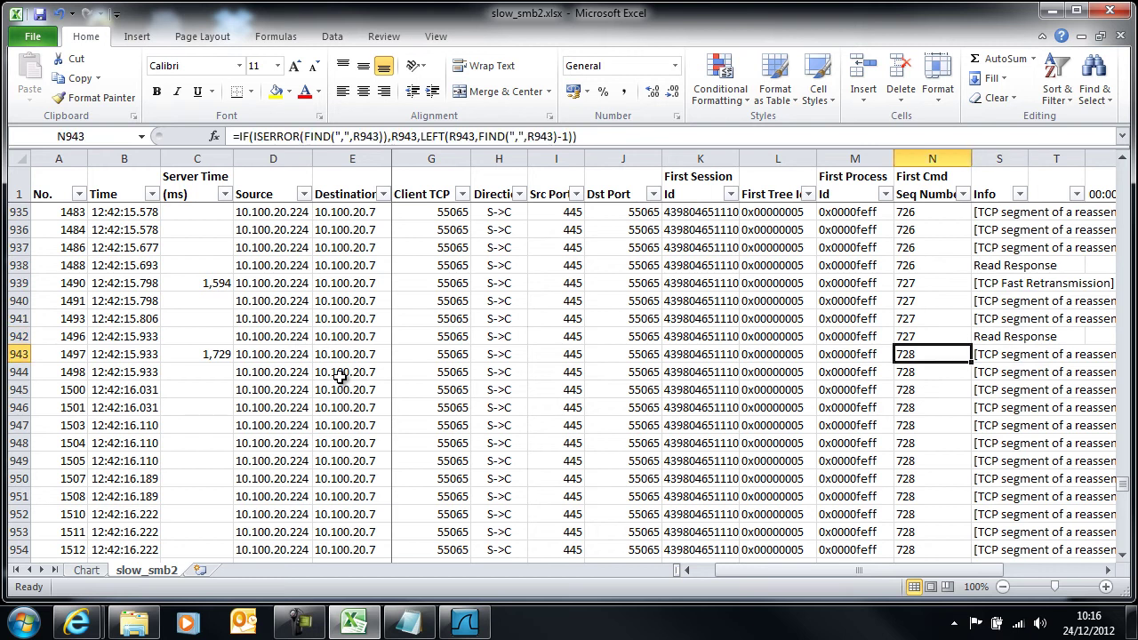
key(Left)
key(Left)
key(Left)
key(Left)
key(Left)
key(Left)
key(Left)
key(Left)
key(Left)
key(Left)
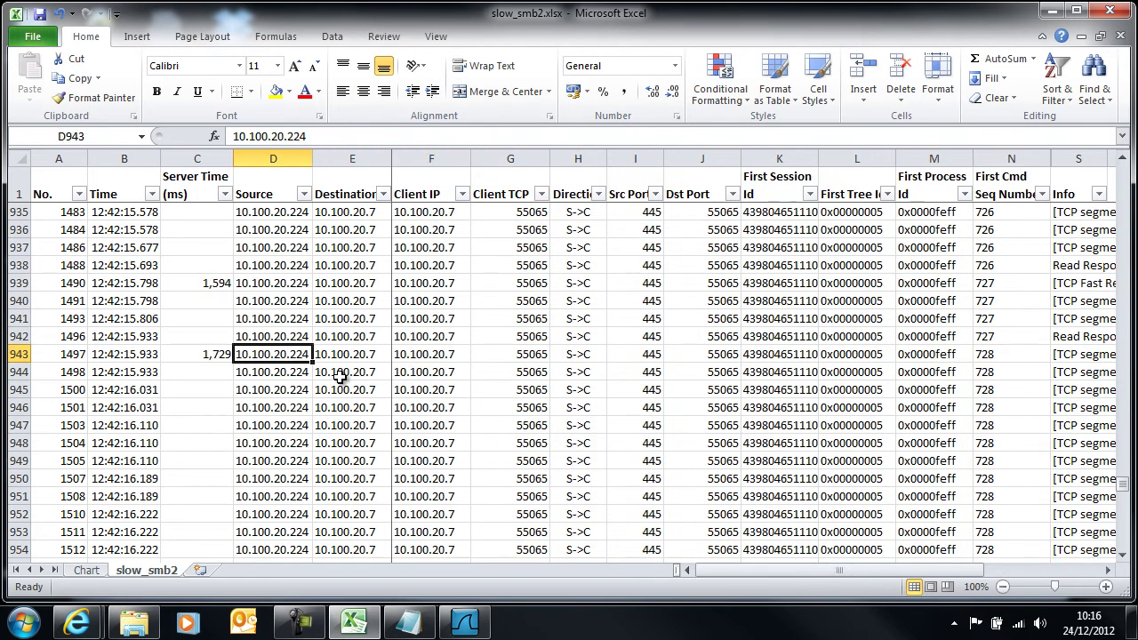
key(Left)
key(Right)
key(Right)
key(Right)
key(Right)
key(Right)
key(Right)
key(Right)
key(Right)
key(Right)
key(Right)
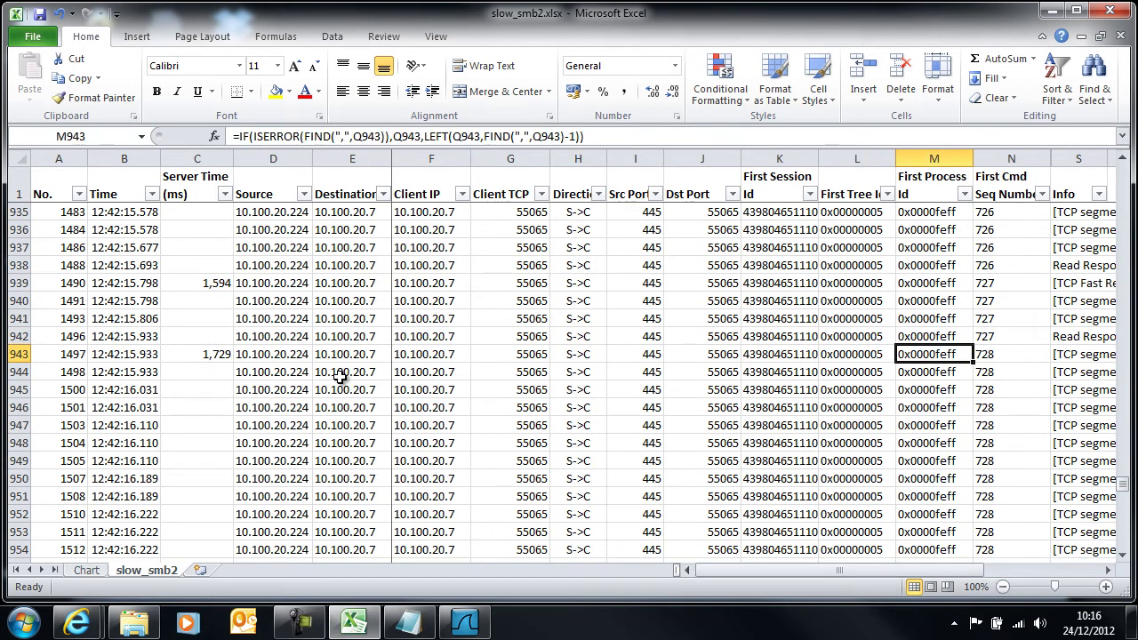
key(Right)
Trace First Cmd Seq Numbers up column N from row 942 back toward rows 881–892.
key(Up)
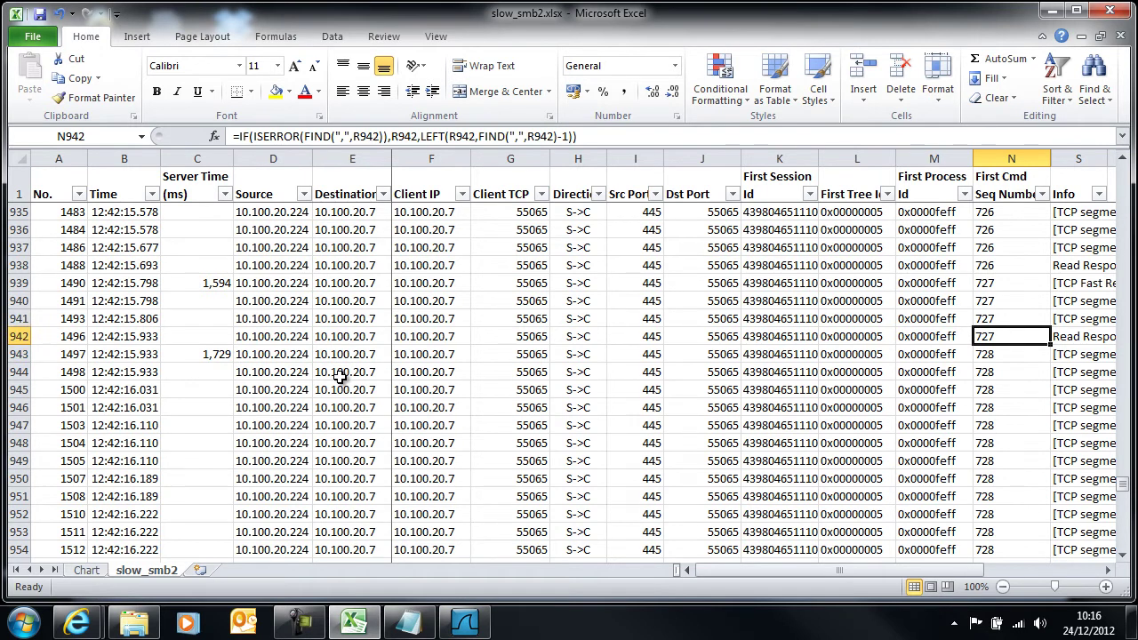
key(Up)
key(Up)
key(Up)
key(Up)
key(Up)
key(Up)
key(Up)
key(Up)
key(Up)
key(Up)
key(Up)
key(Up)
key(Up)
key(Up)
key(Up)
key(Up)
key(Up)
key(Up)
key(Up)
key(Up)
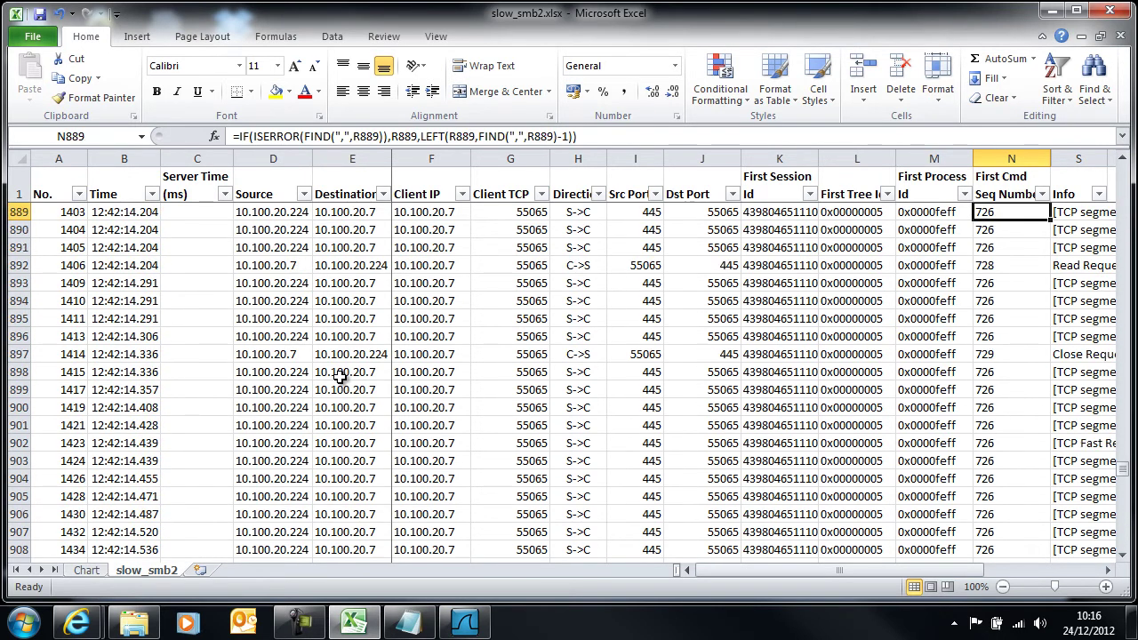
key(Up)
key(Up)
key(Up)
key(Up)
key(Up)
key(Up)
key(Up)
key(Up)
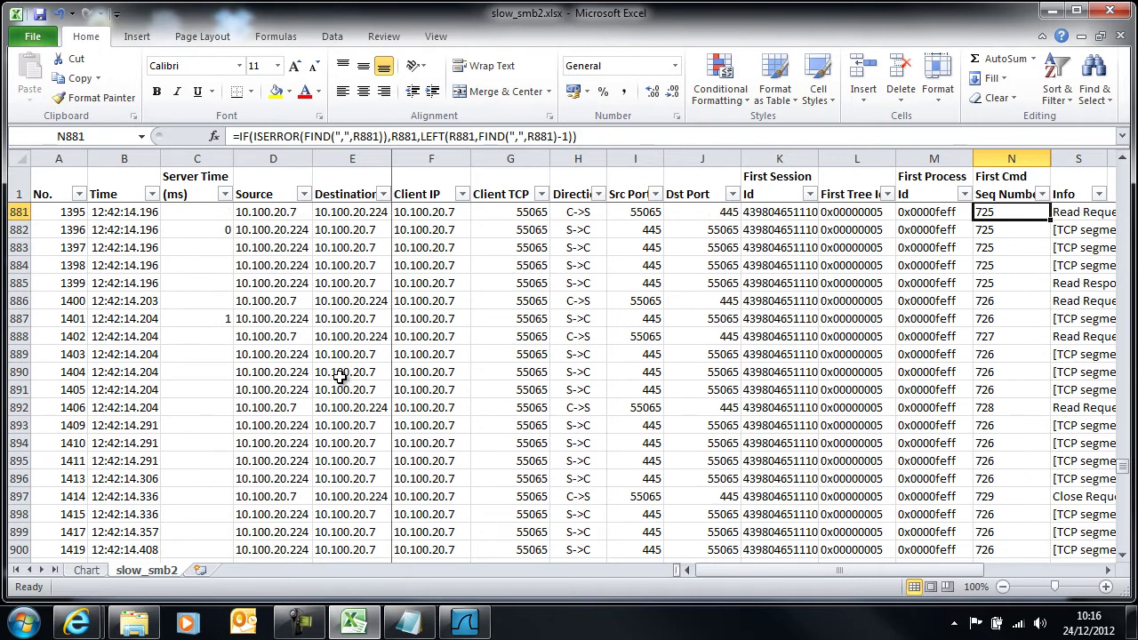
key(Down)
key(Down)
key(Down)
key(Down)
key(Down)
key(Down)
key(Down)
key(Down)
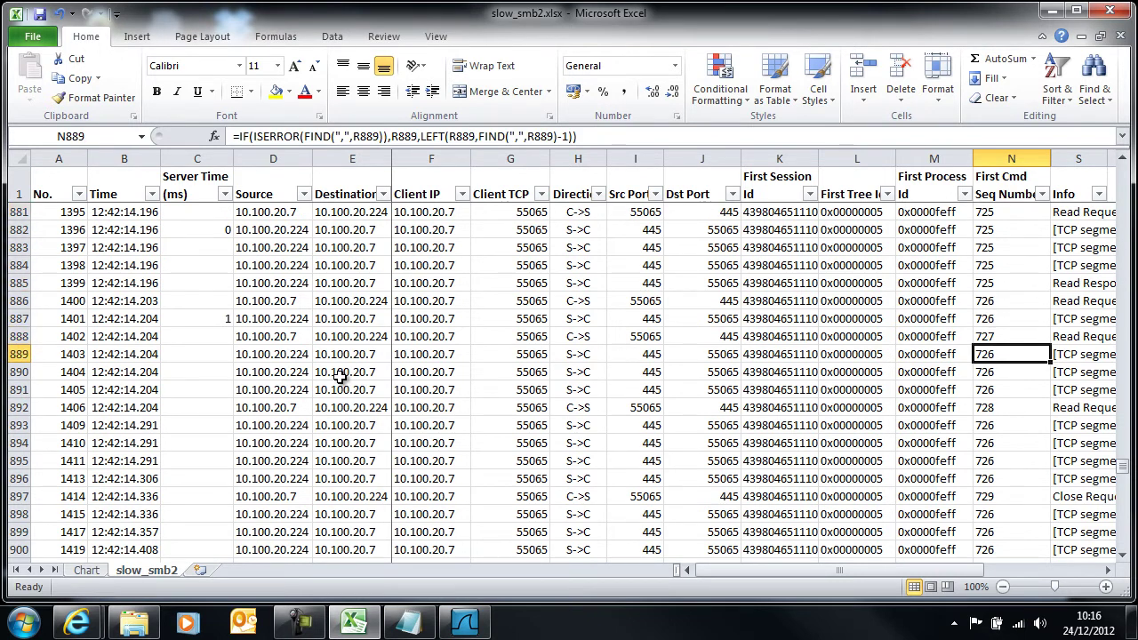
key(Down)
key(Down)
key(Down)
key(Up)
key(Up)
key(Up)
key(Up)
key(Up)
key(Up)
key(Up)
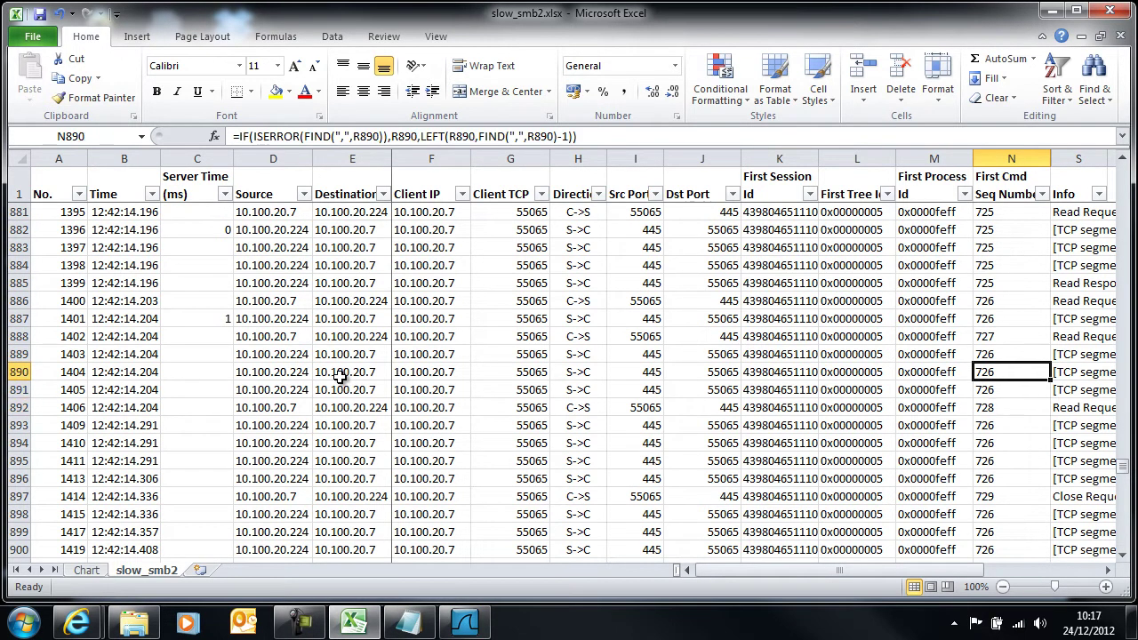
key(Right)
key(Right)
key(Right)
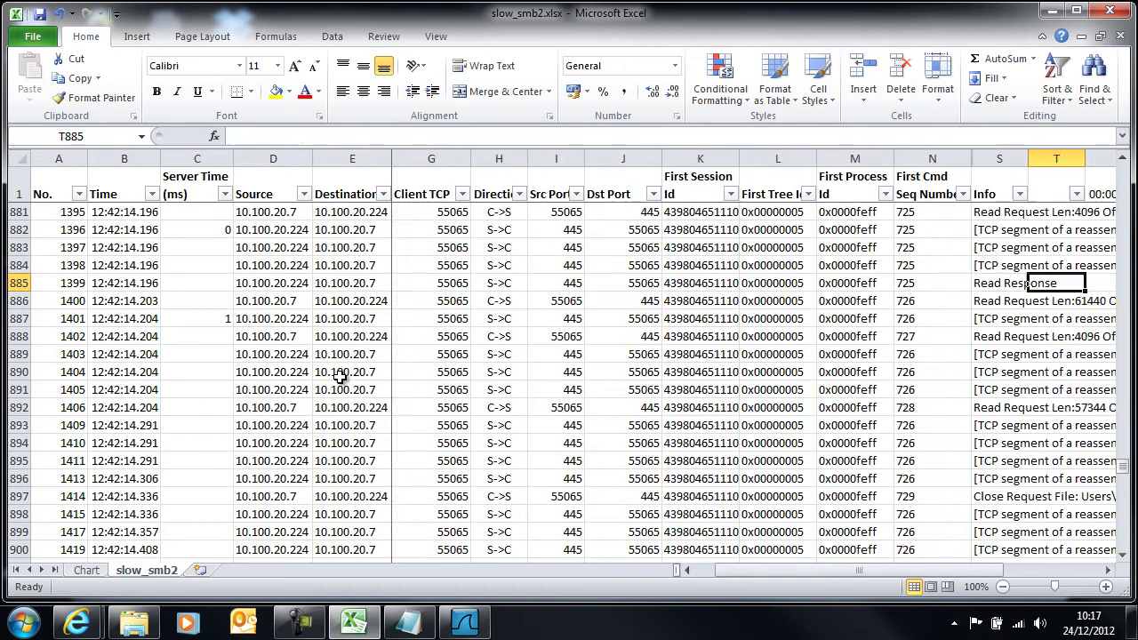
key(Left)
key(Left)
key(Left)
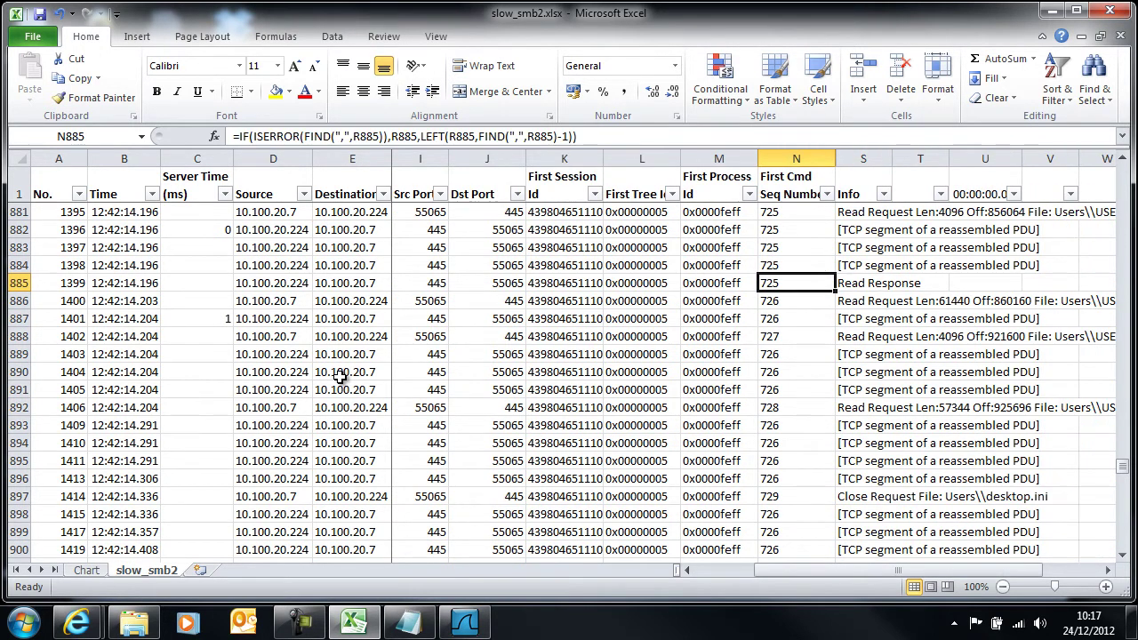
key(Down)
key(Down)
key(Down)
key(Down)
key(Down)
key(Down)
key(Down)
key(Down)
key(Down)
key(Down)
key(Down)
key(Down)
key(Down)
key(Down)
key(Down)
key(Down)
key(Down)
key(Down)
key(Down)
key(Down)
key(Down)
key(Down)
key(Down)
key(Down)
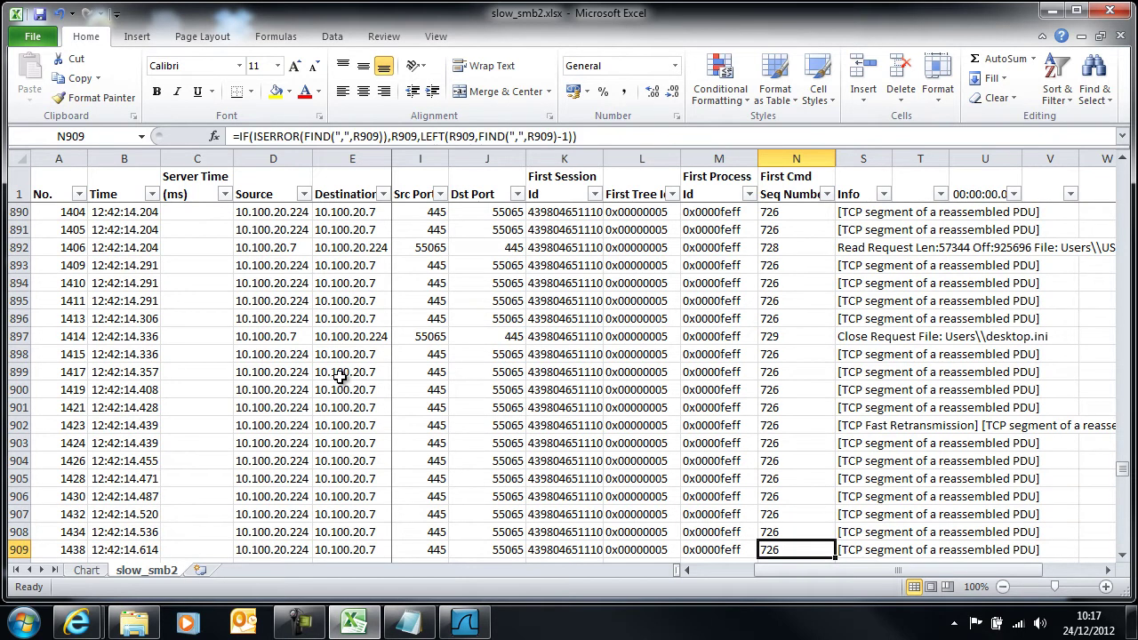
key(Down)
key(Down)
key(Down)
key(Down)
key(Down)
key(Down)
key(Down)
key(Down)
key(Down)
key(Down)
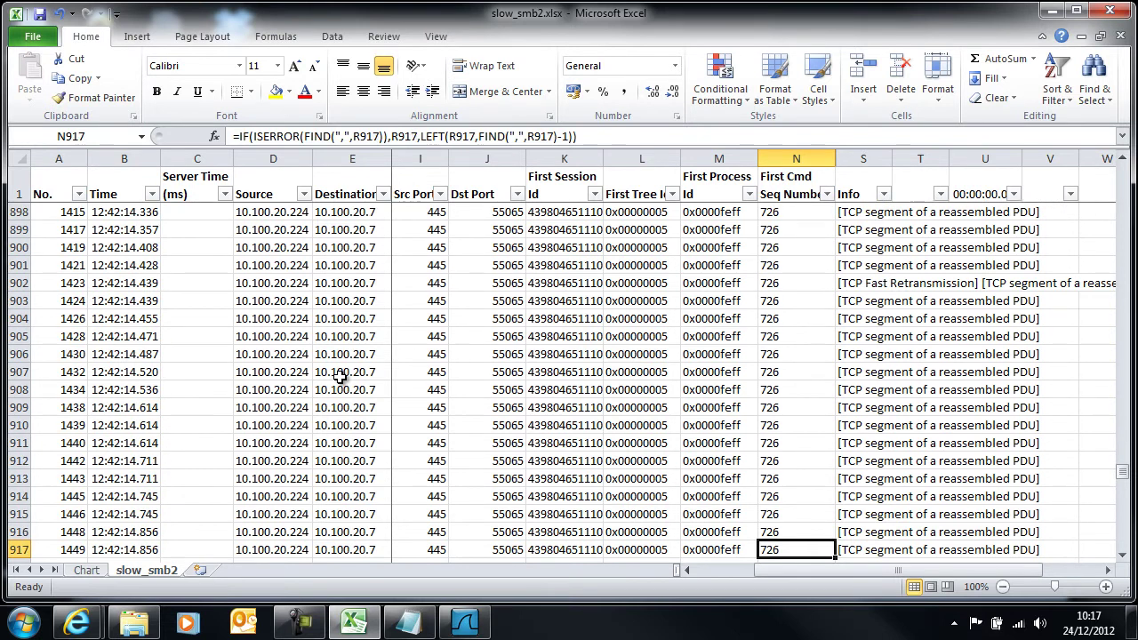
key(Down)
key(Down)
key(Down)
key(Down)
key(Down)
key(Down)
key(Down)
key(Down)
key(Down)
key(Down)
key(Down)
key(Down)
key(Down)
key(Down)
key(Down)
key(Down)
key(Down)
key(Down)
key(Down)
key(Down)
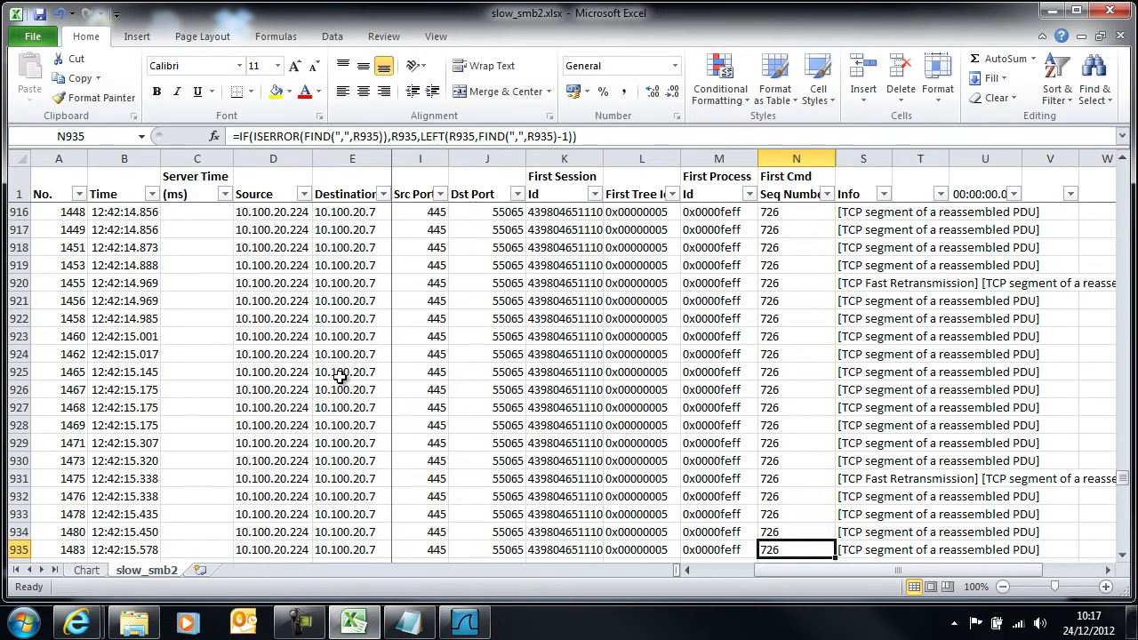
key(Down)
key(Down)
key(Down)
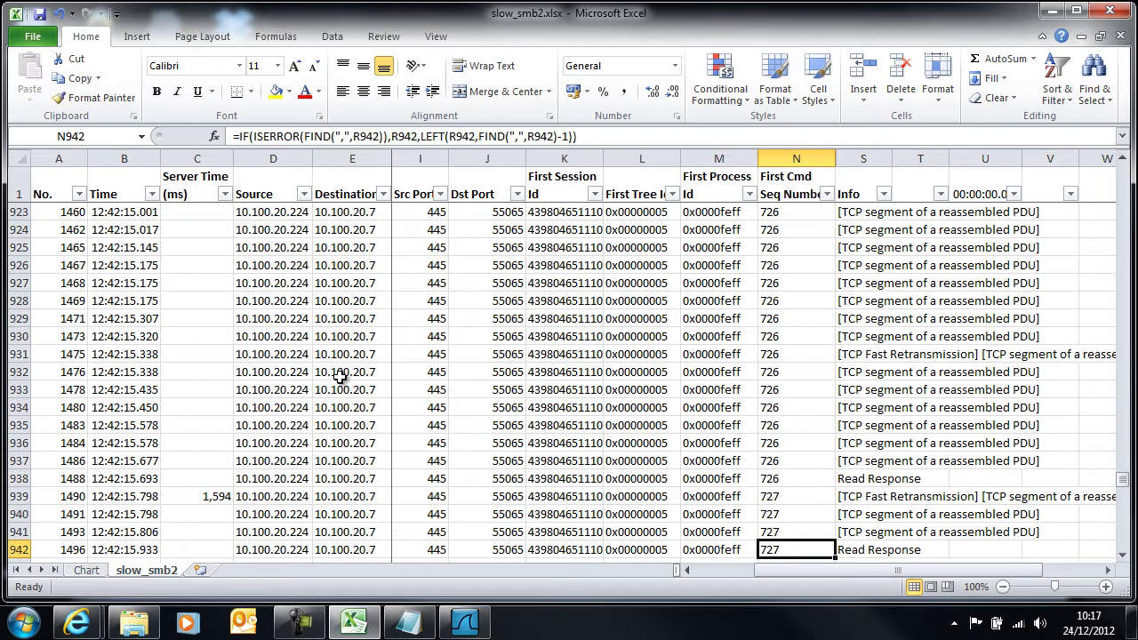
key(Up)
key(Up)
key(Up)
key(Up)
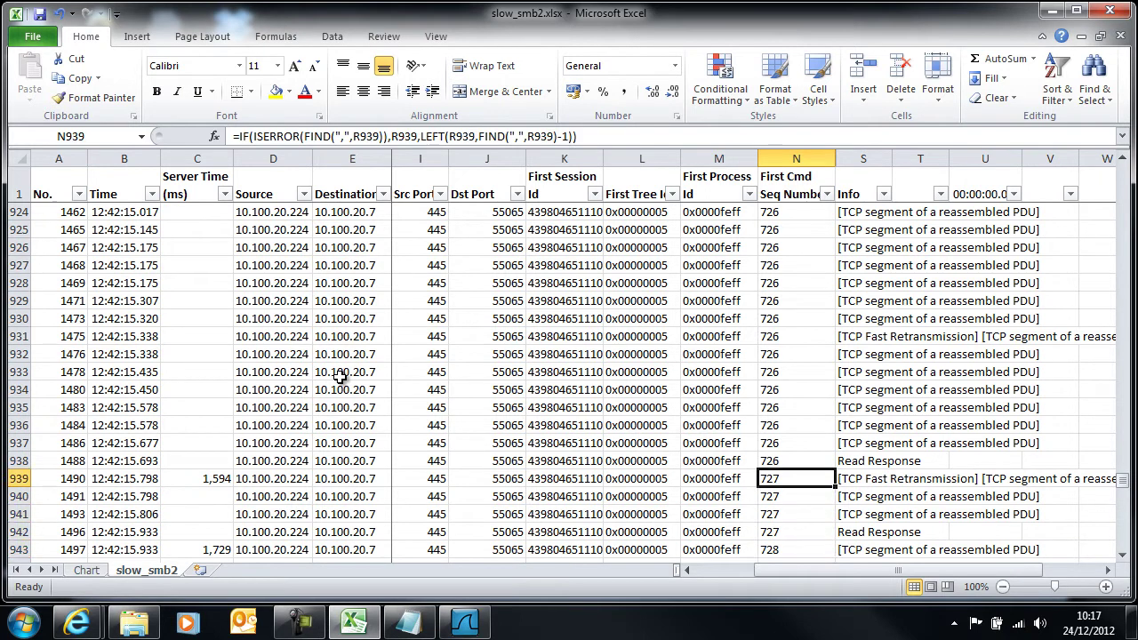
key(Left)
key(Left)
key(Left)
key(Left)
key(Left)
key(Left)
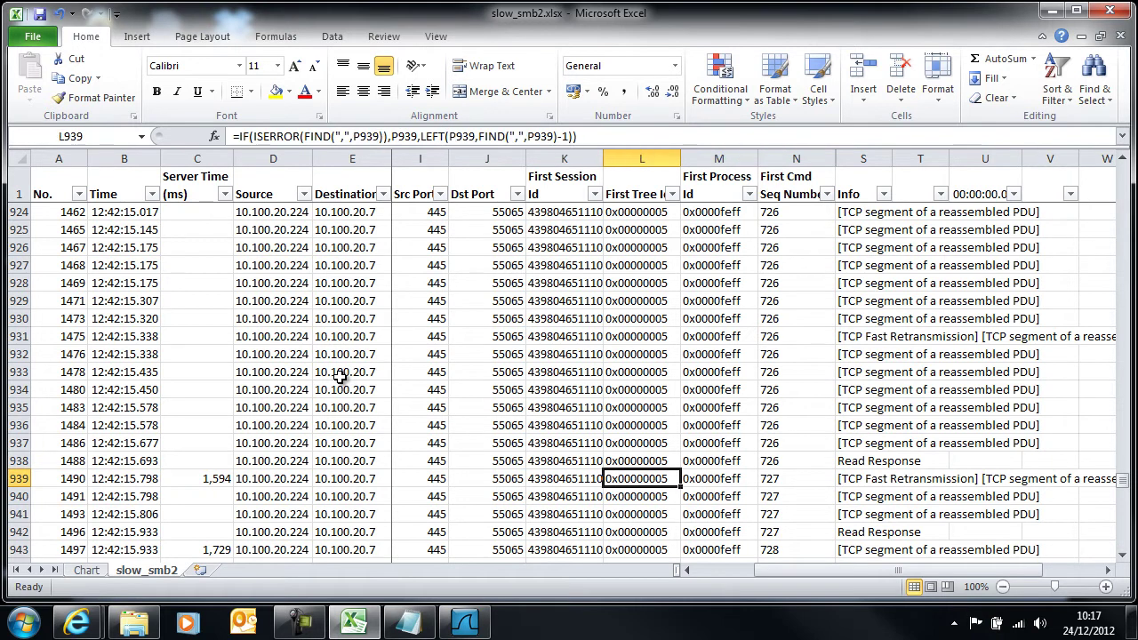
key(Left)
key(Left)
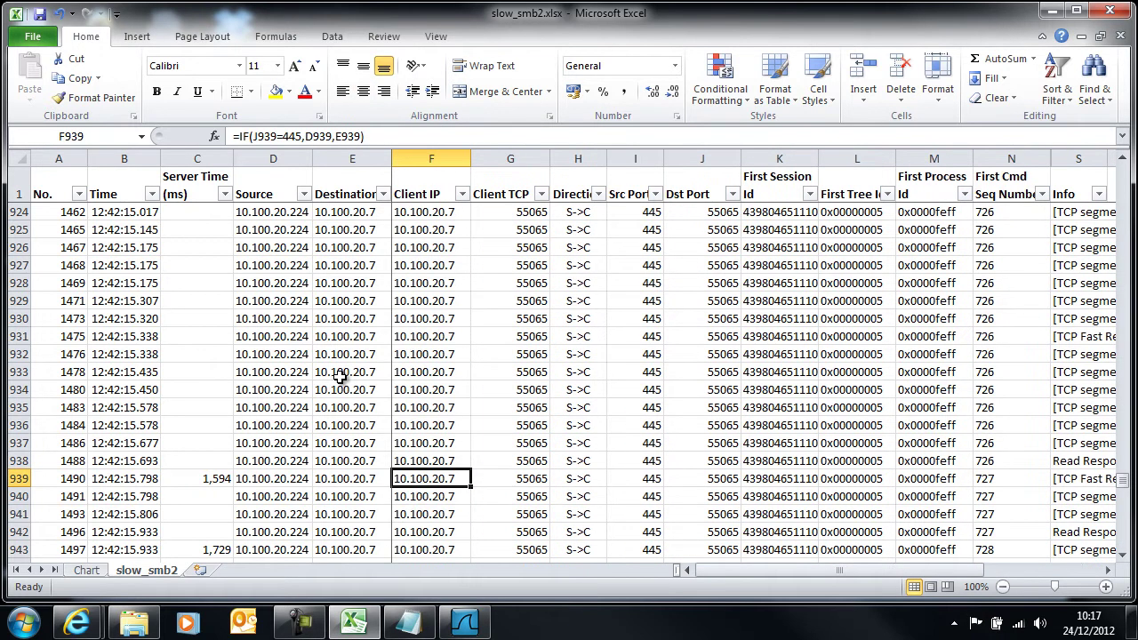
key(Right)
key(Right)
key(Right)
key(Right)
key(Right)
key(Right)
key(Right)
key(Right)
key(Right)
key(Right)
key(Right)
key(Right)
key(Left)
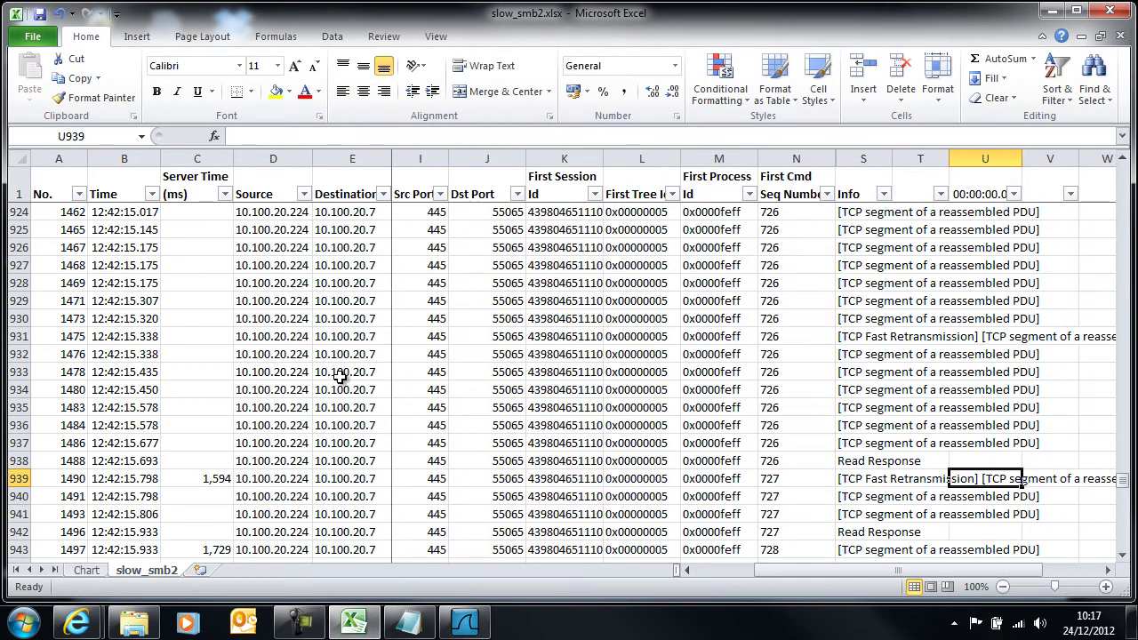
key(Left)
key(Left)
key(Up)
key(Up)
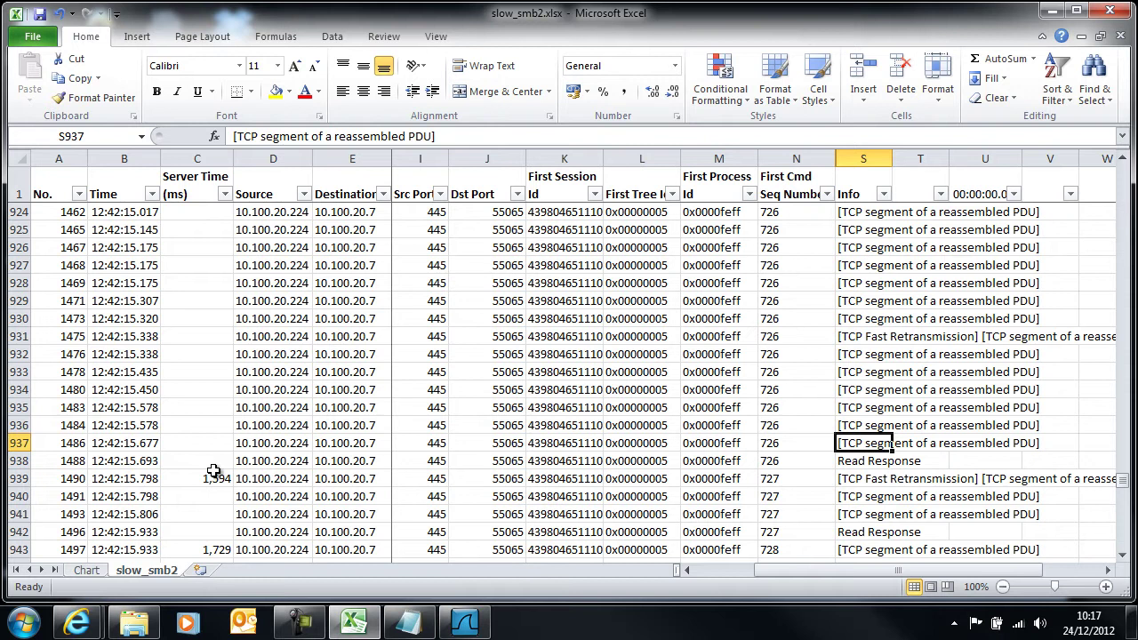
Switch to the Chart sheet showing the Server Time (ms) scatter peaking near 1,729 ms.
click(97, 571)
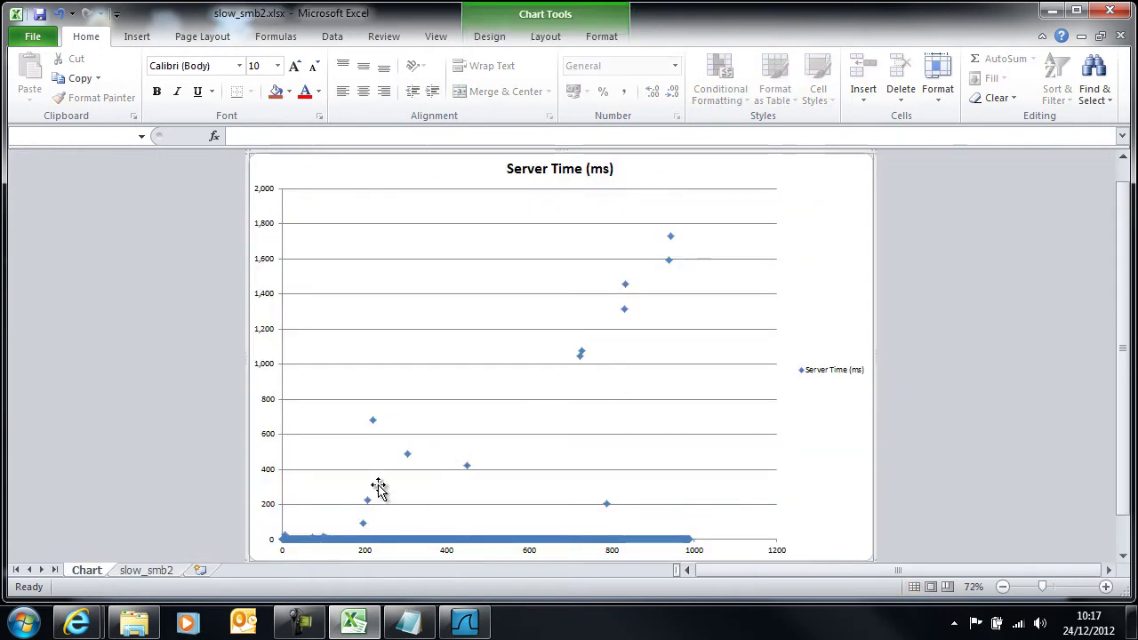